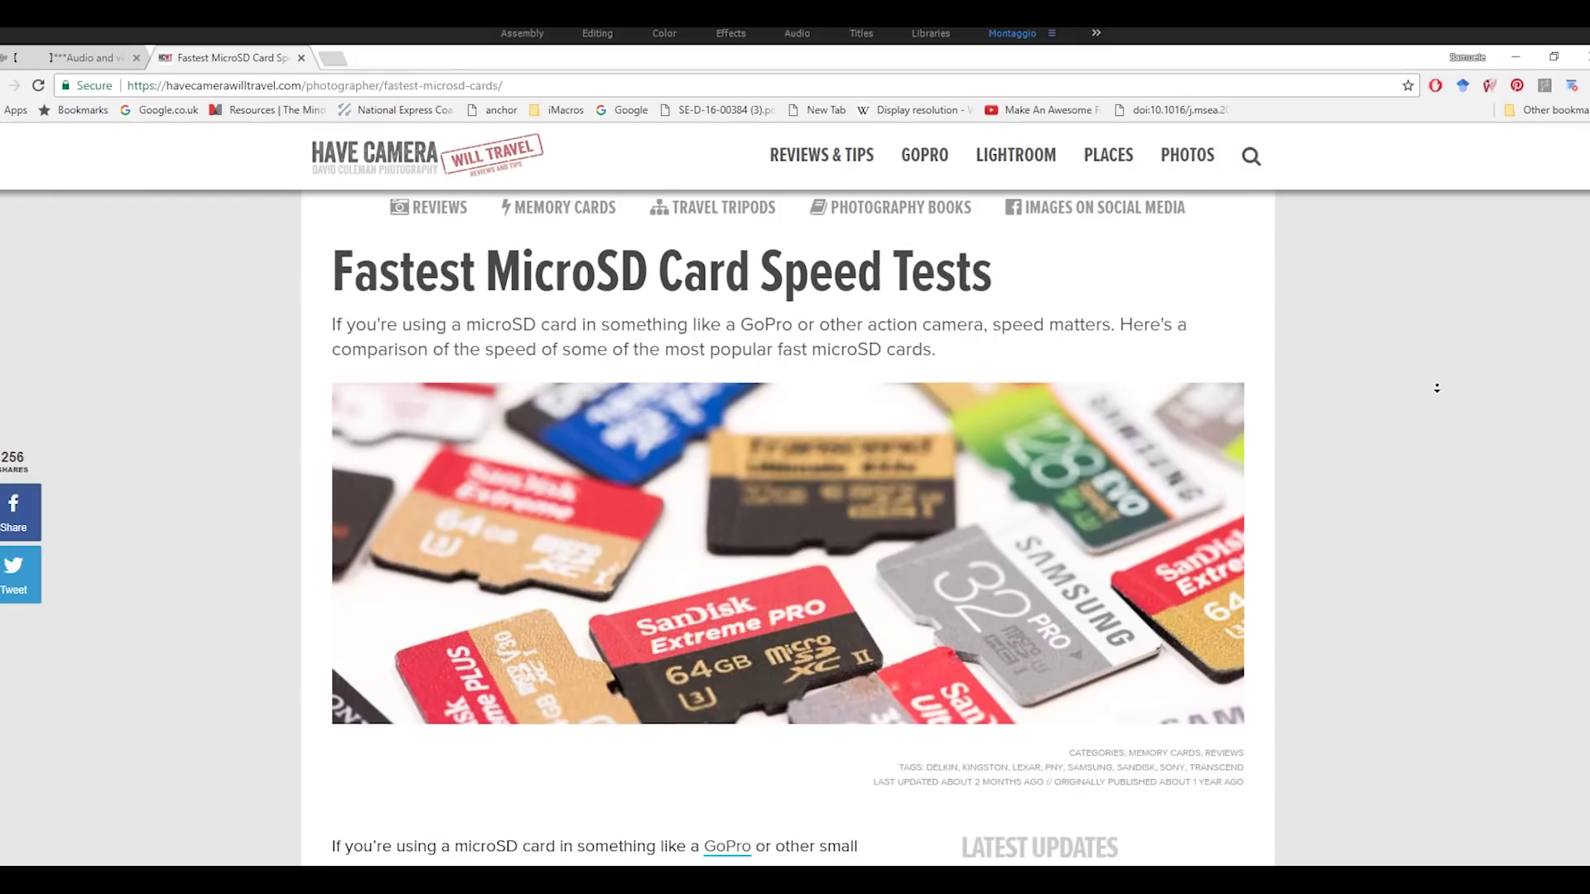
Scroll the microSD article down to the Current Top 5 list, starting at SanDisk Extreme PRO V30.
{"action": "scroll", "coordinate": [1442, 389], "scroll_direction": "down", "scroll_amount": 10}
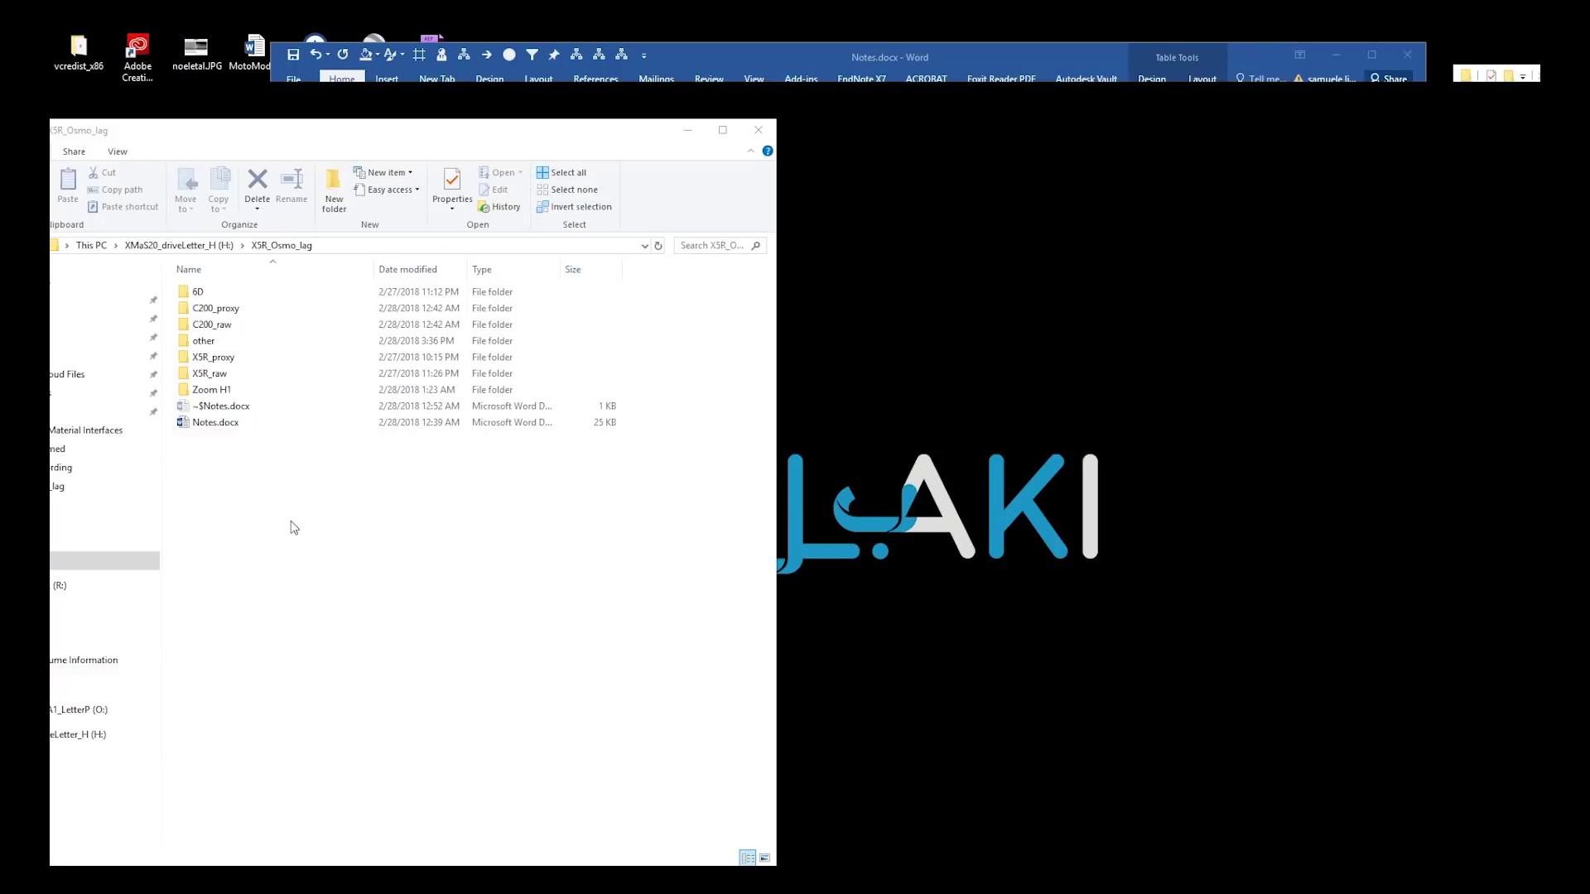
Look inside the X5R_raw, X5R_proxy, C200_raw and Zoom H1 folders, then go back to X5R_Osmo_lag.
{"action": "double_click", "coordinate": [220, 375]}
{"action": "double_click", "coordinate": [217, 293]}
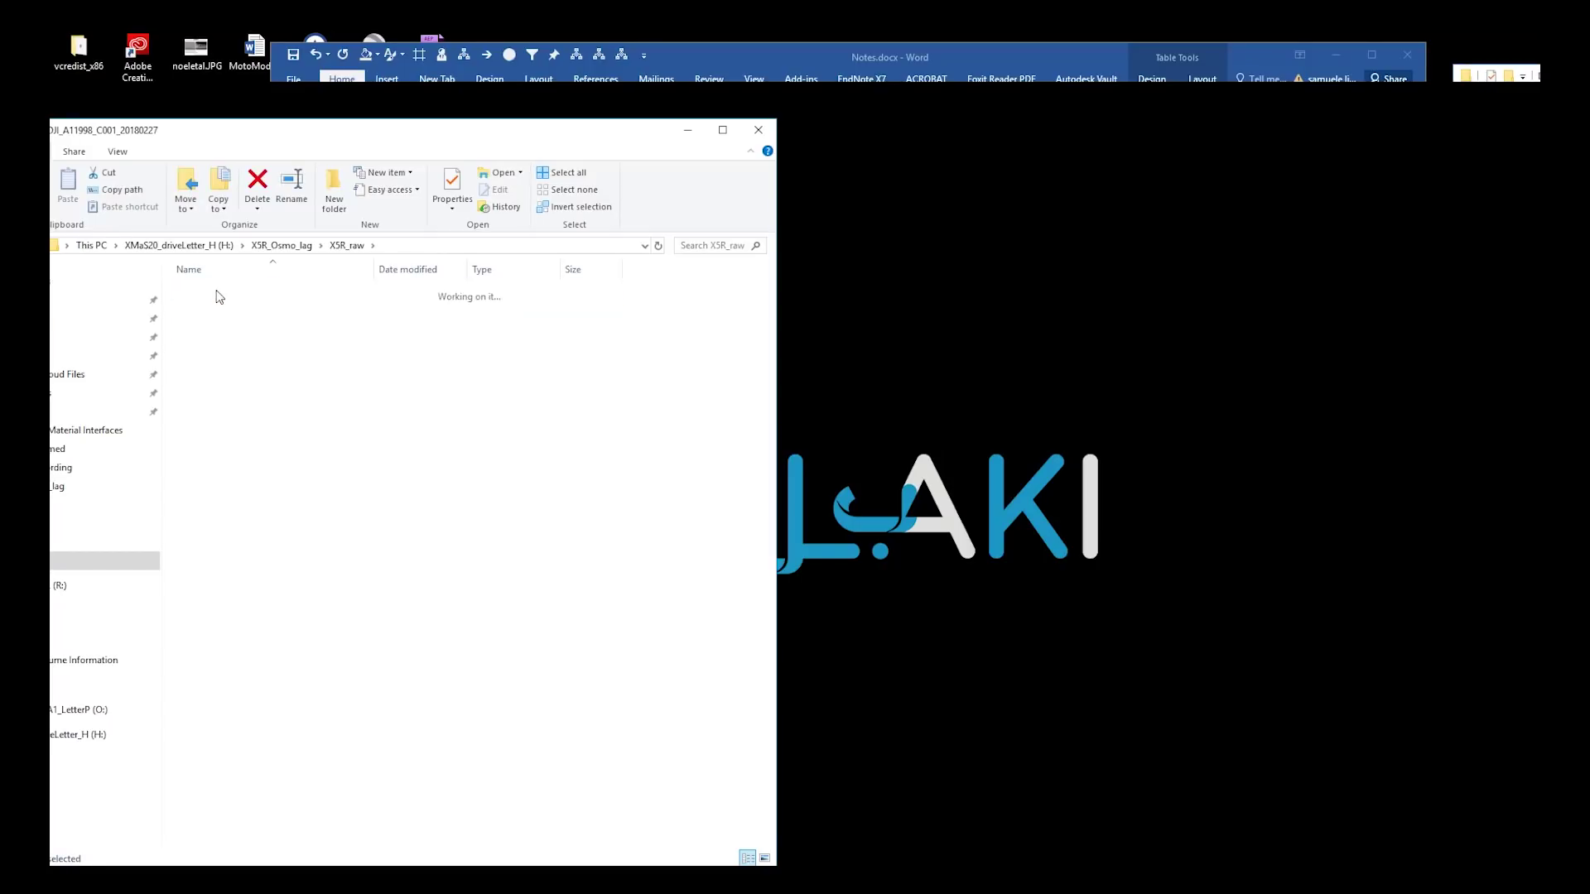
{"action": "key", "text": "alt+Up"}
{"action": "key", "text": "alt+Up"}
{"action": "double_click", "coordinate": [209, 361]}
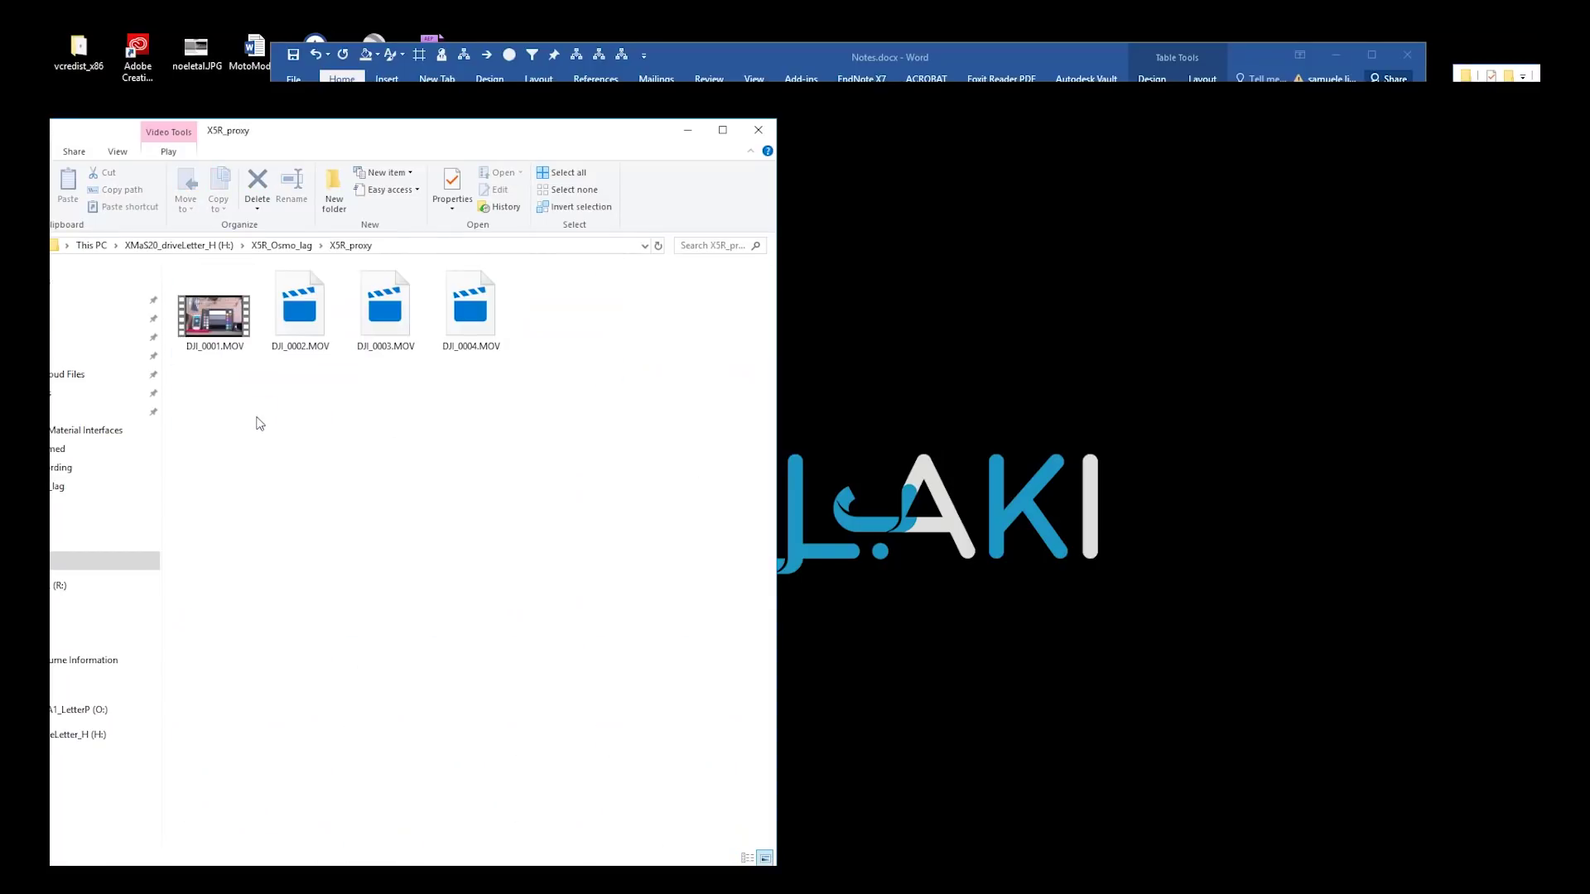
{"action": "key", "text": "alt+Up"}
{"action": "double_click", "coordinate": [244, 365]}
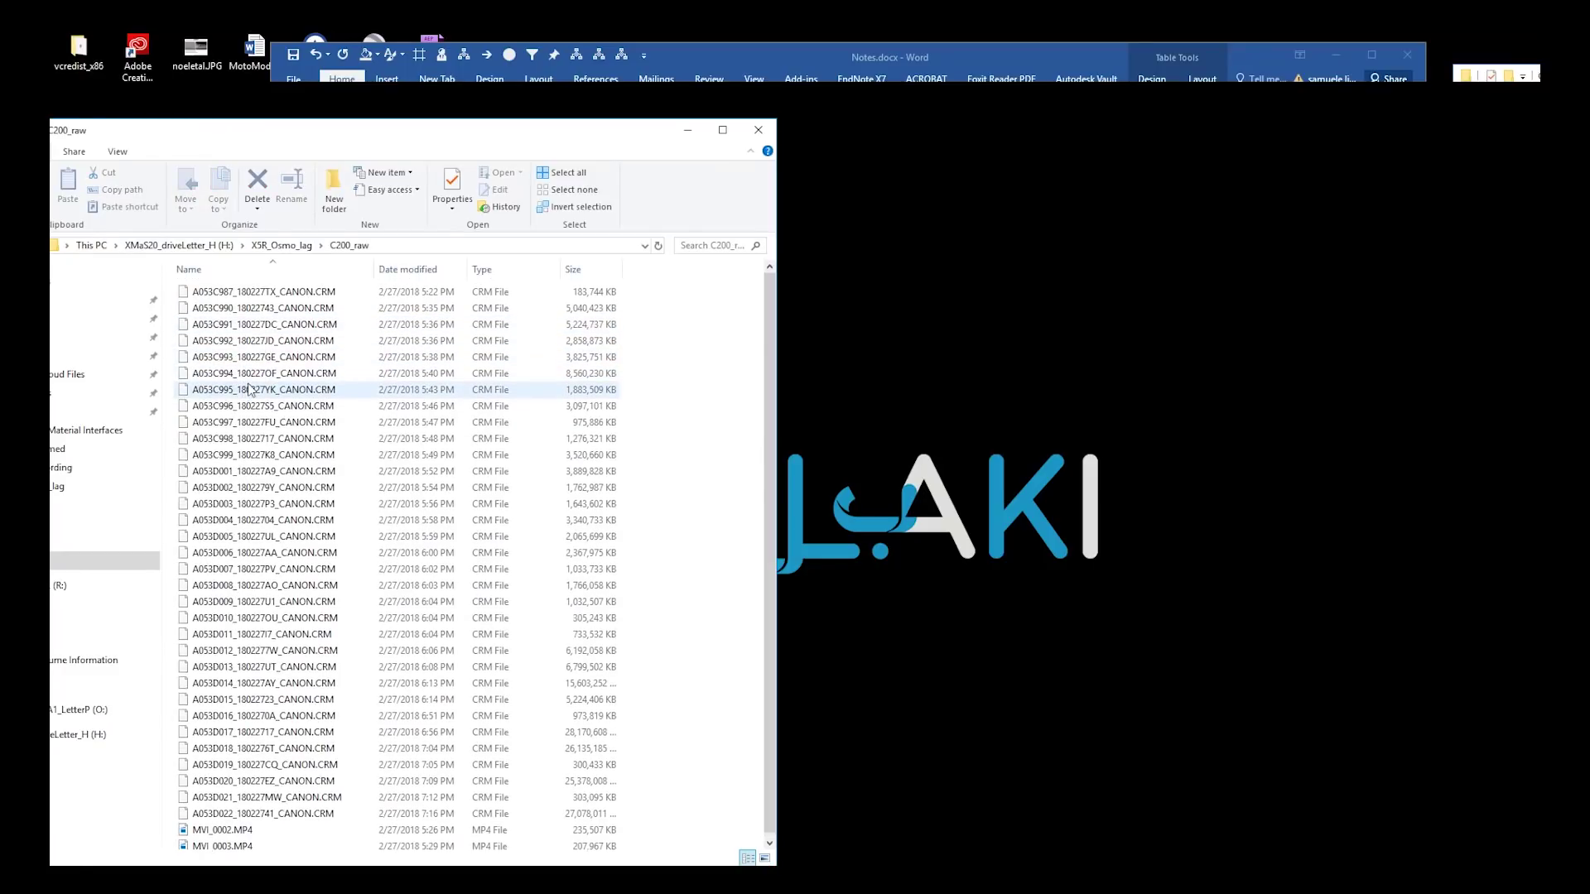
{"action": "key", "text": "alt+Up"}
{"action": "left_click", "coordinate": [235, 306]}
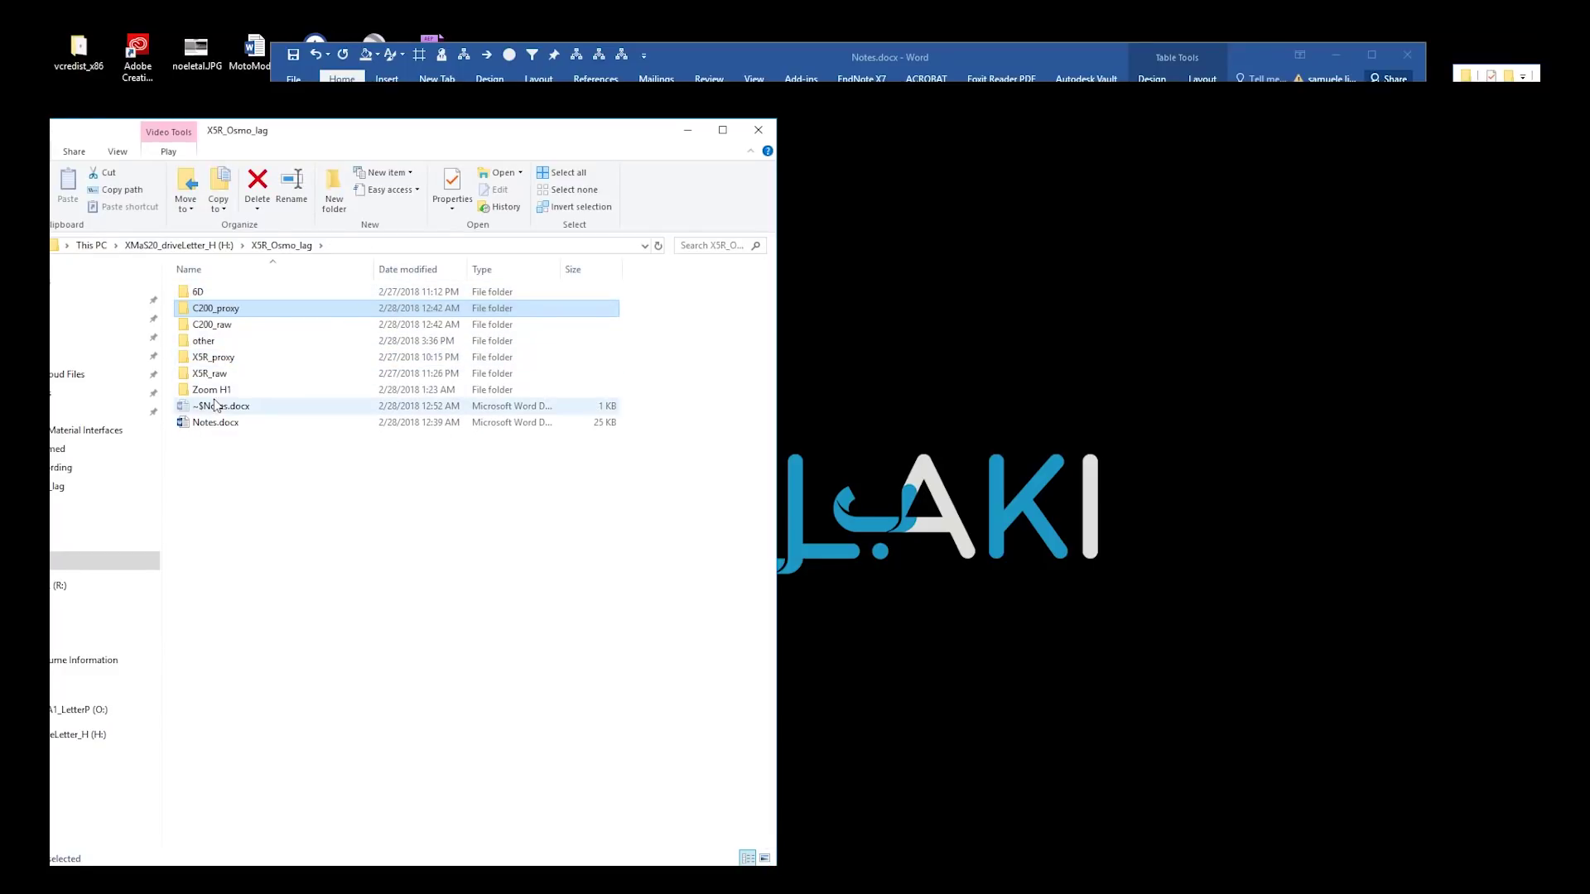
{"action": "double_click", "coordinate": [214, 390]}
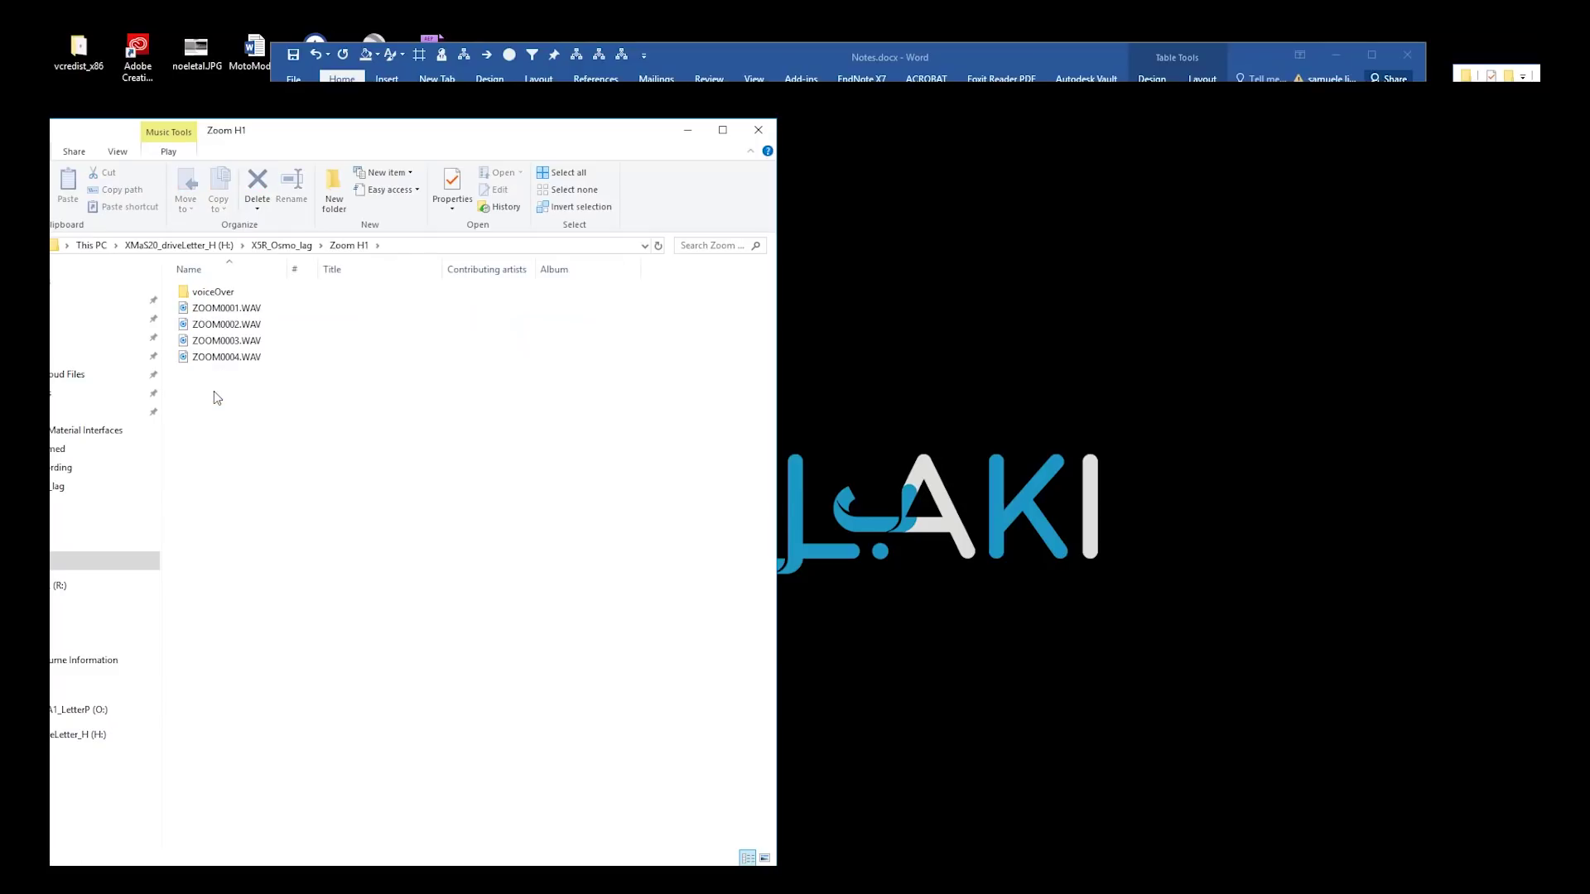
{"action": "left_click", "coordinate": [284, 245]}
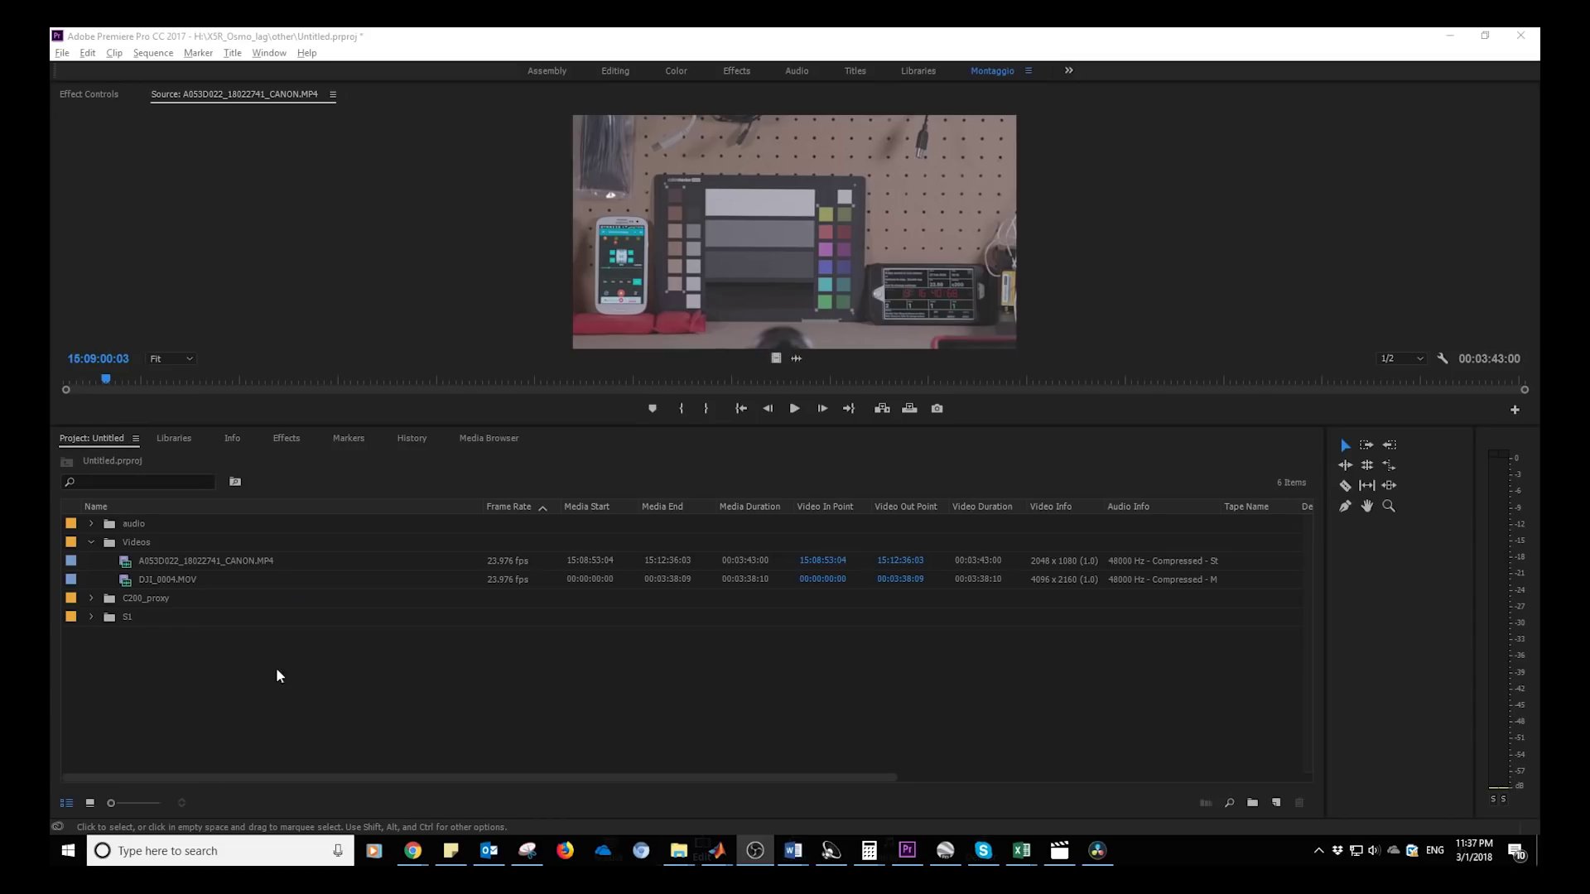
Create a new sequence from the A053D022_18022741_CANON.MP4 clip.
{"action": "left_click", "coordinate": [171, 579]}
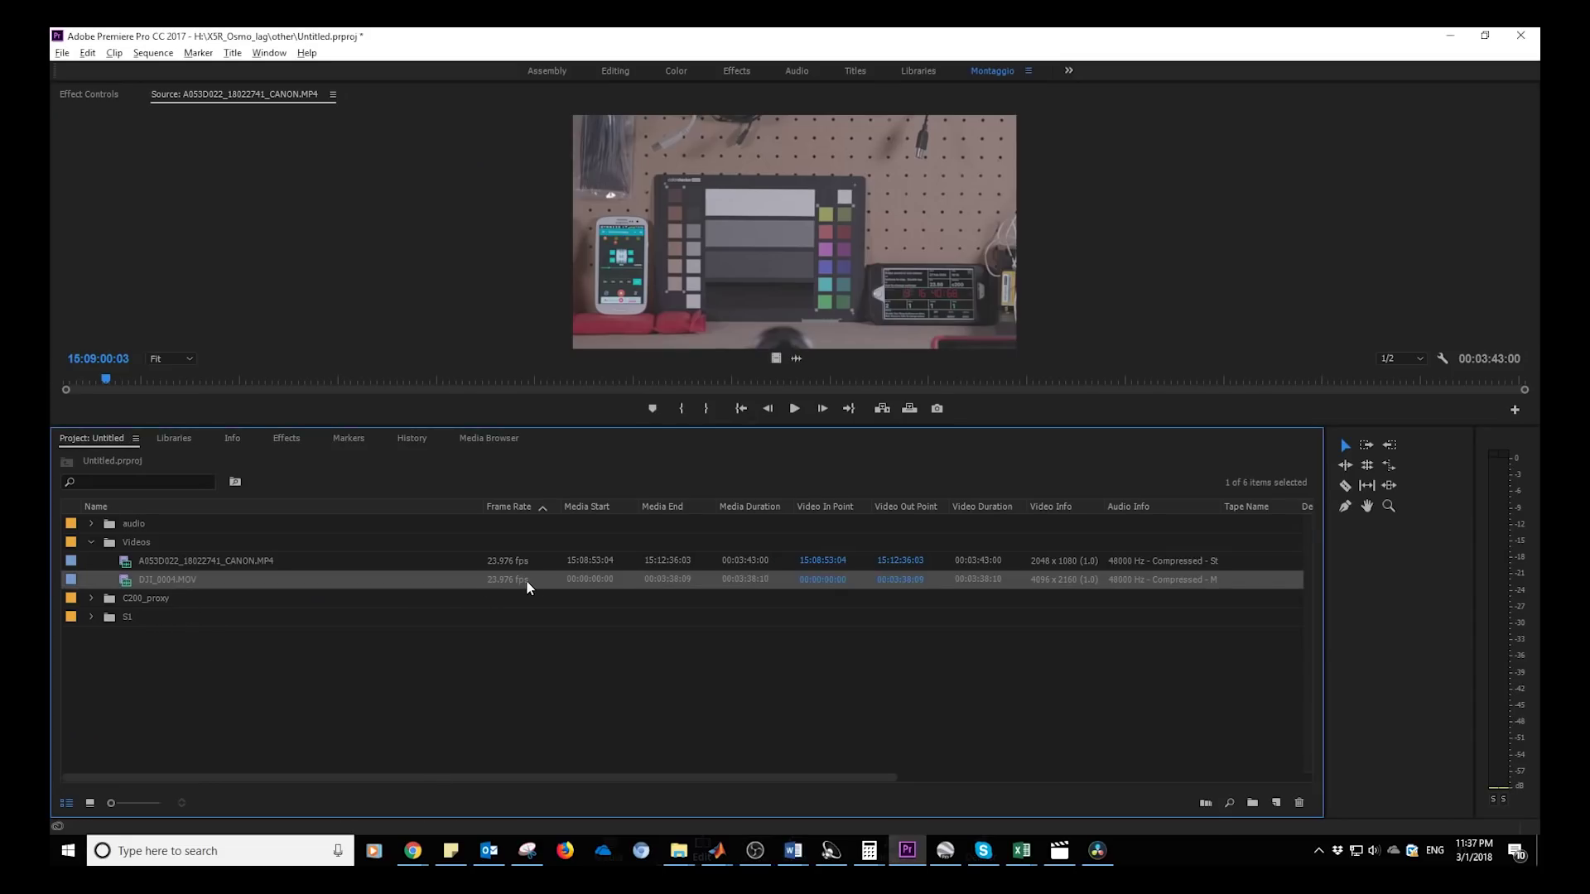
{"action": "left_click", "coordinate": [197, 562]}
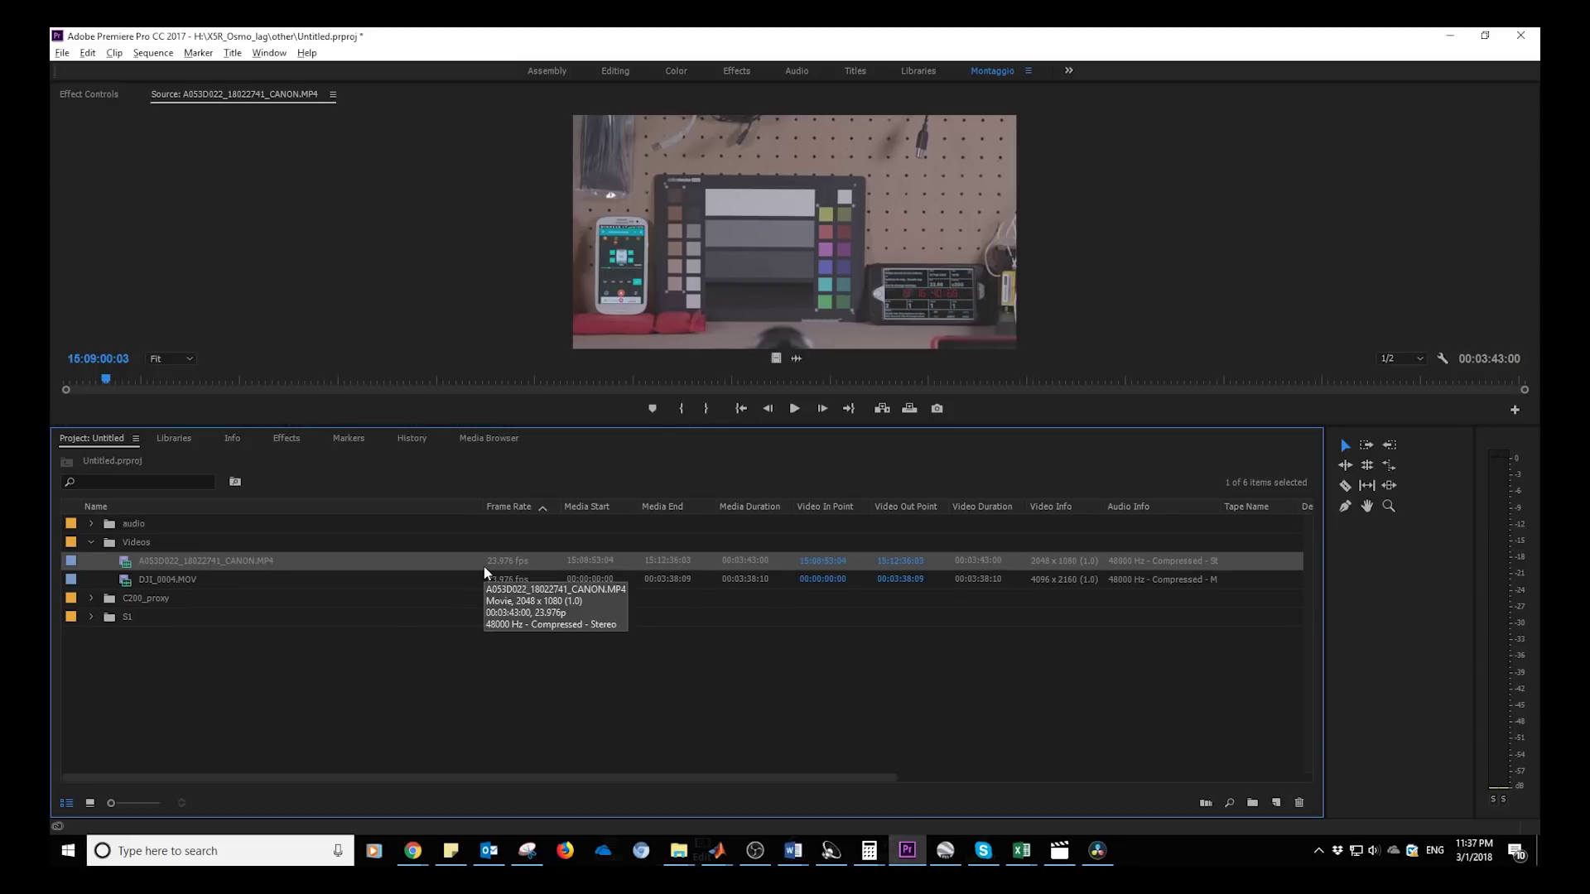
{"action": "right_click", "coordinate": [167, 574]}
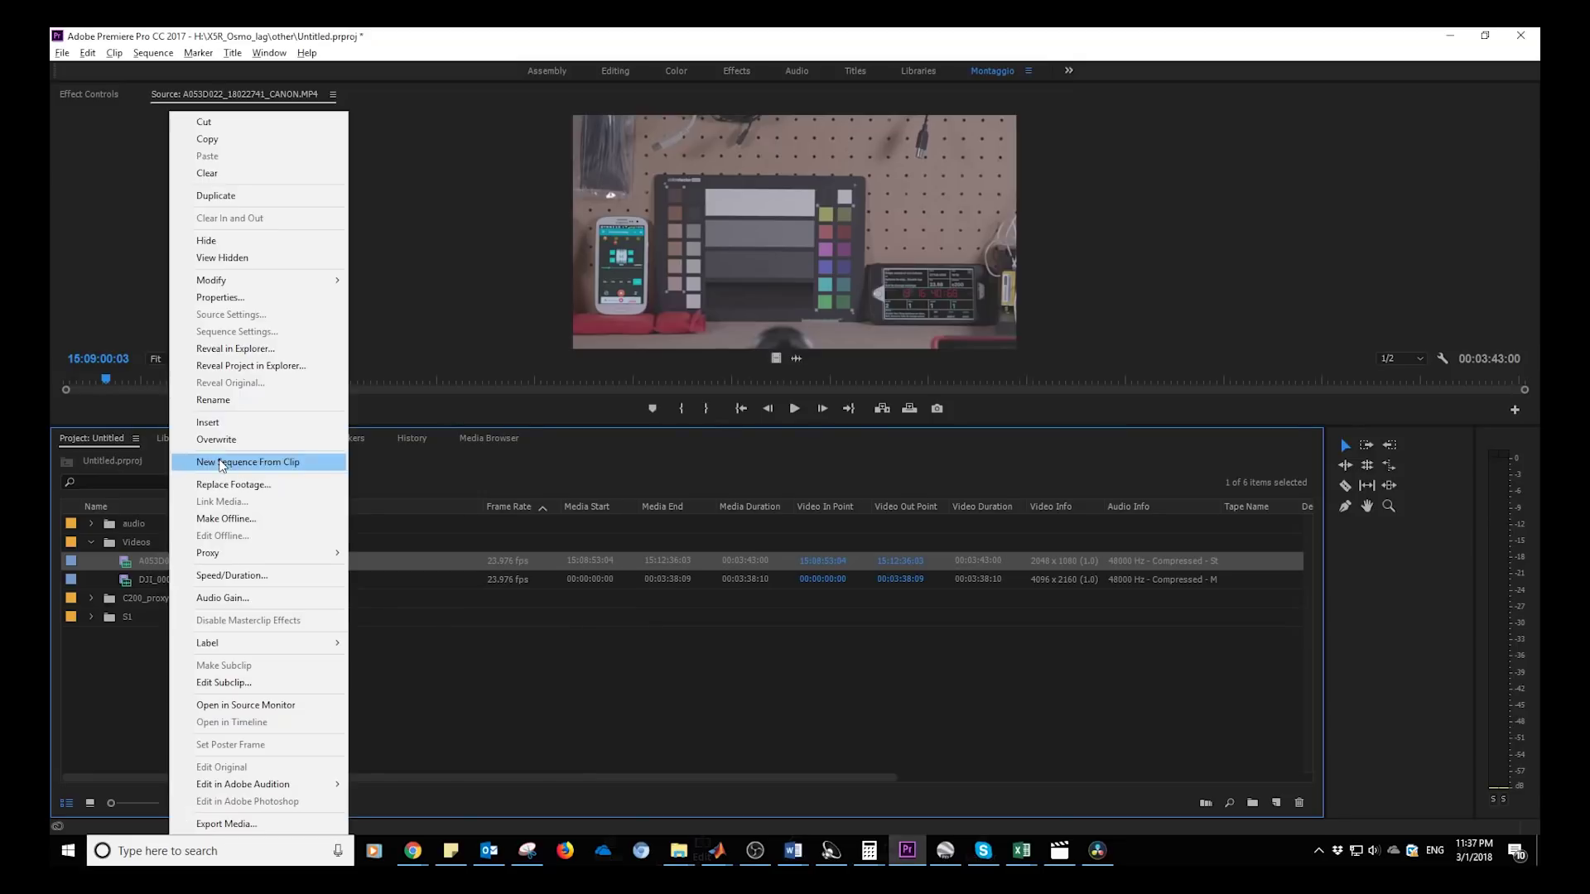
{"action": "left_click", "coordinate": [218, 459]}
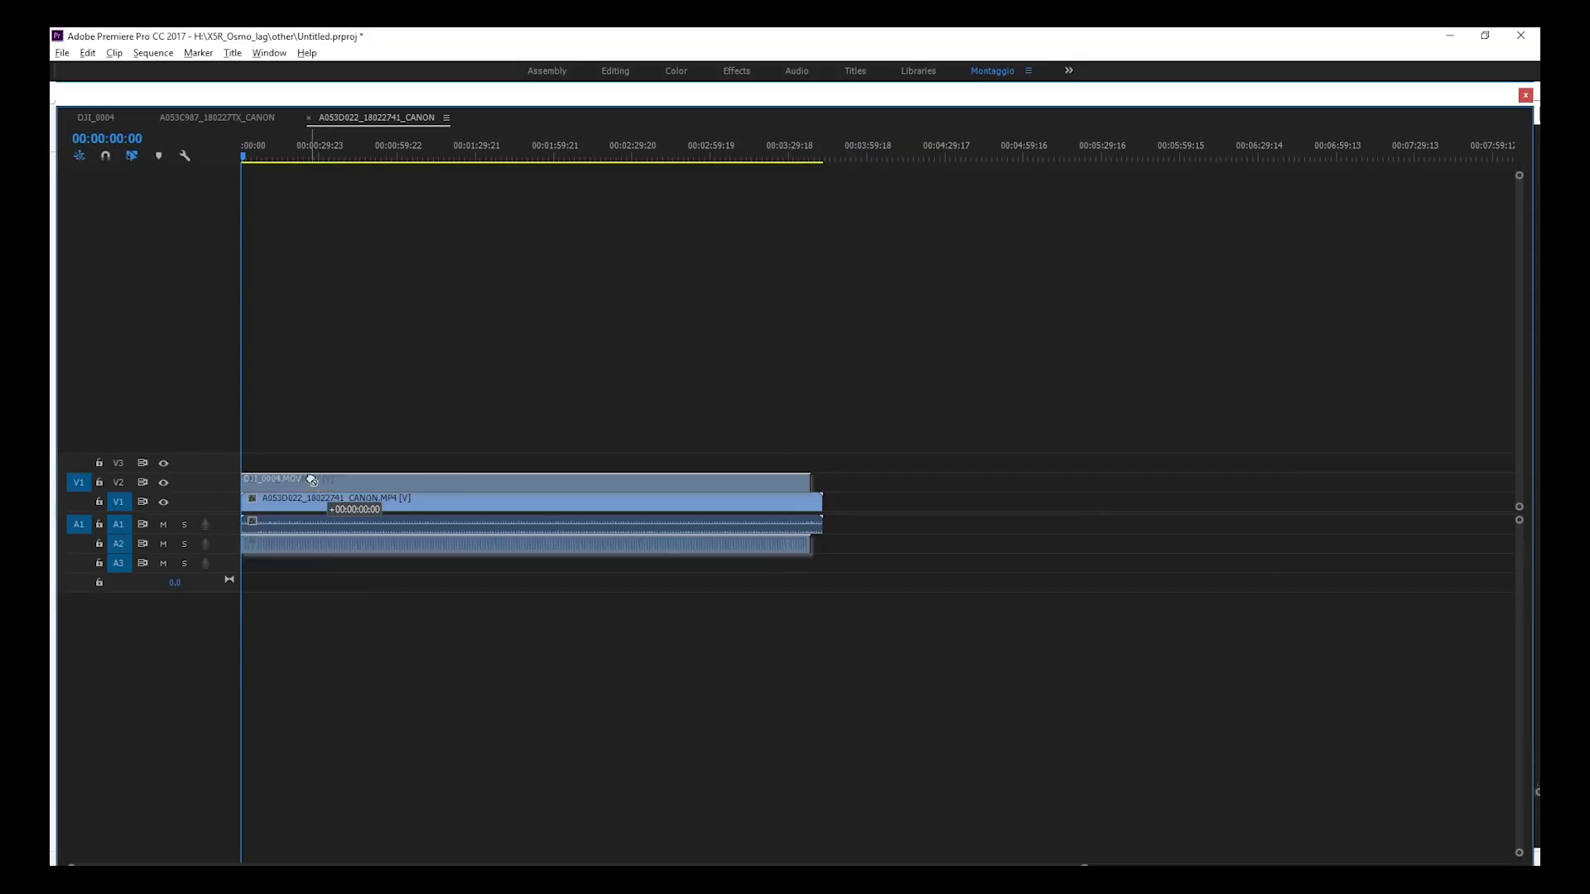
Shift the stacked clips about nine seconds later and synchronize them by audio.
{"action": "left_click", "coordinate": [320, 500]}
{"action": "left_click", "coordinate": [264, 158]}
{"action": "left_click_drag", "start_coordinate": [562, 501], "coordinate": [682, 511]}
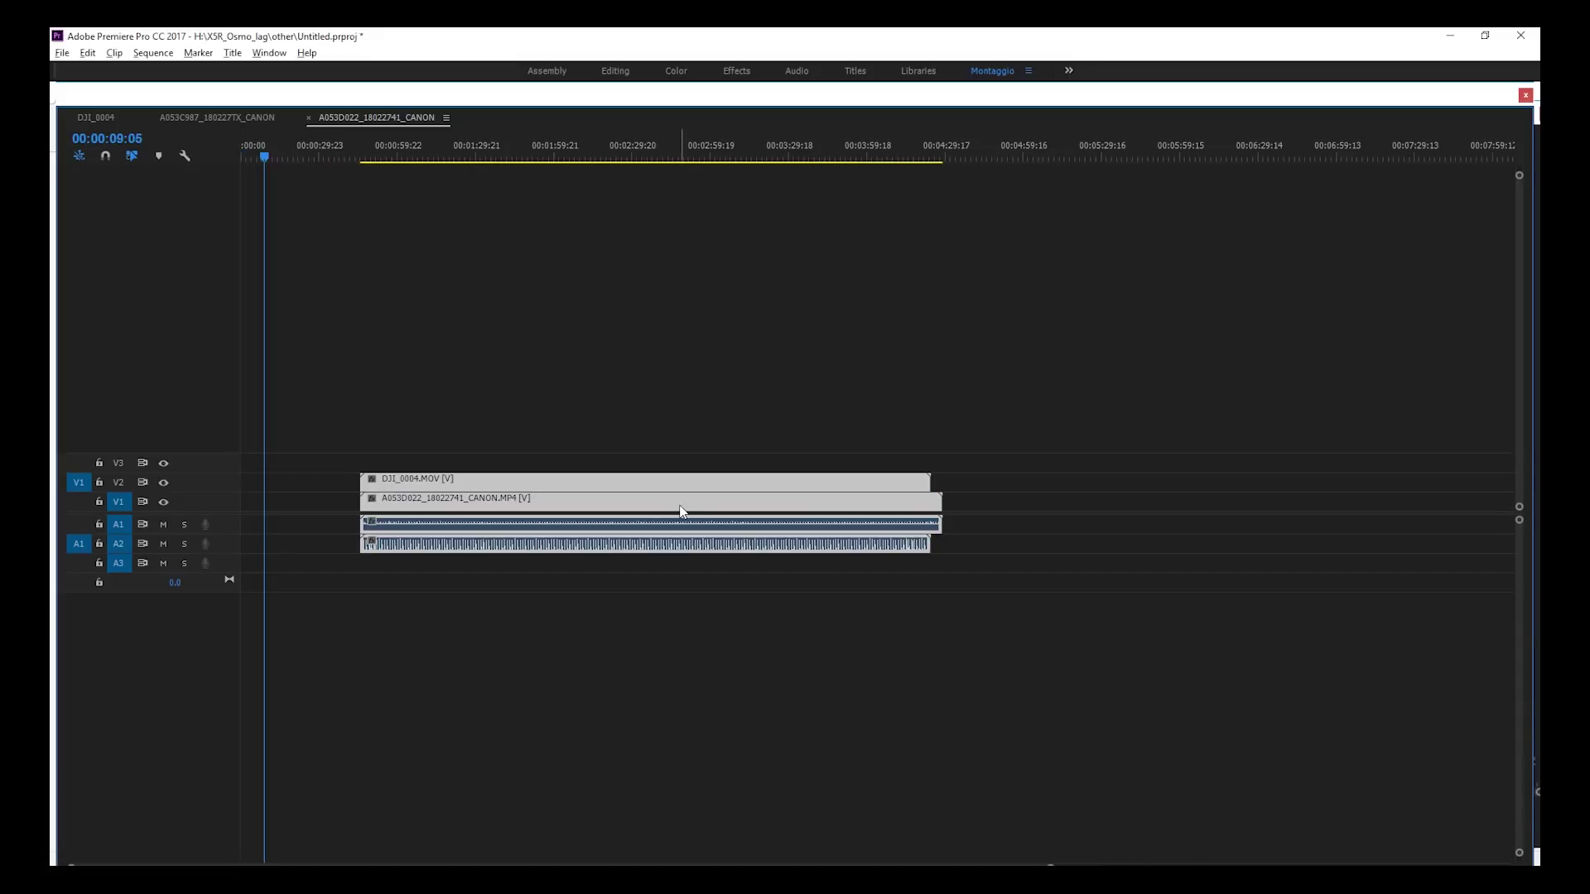
{"action": "right_click", "coordinate": [682, 511]}
{"action": "left_click", "coordinate": [710, 460]}
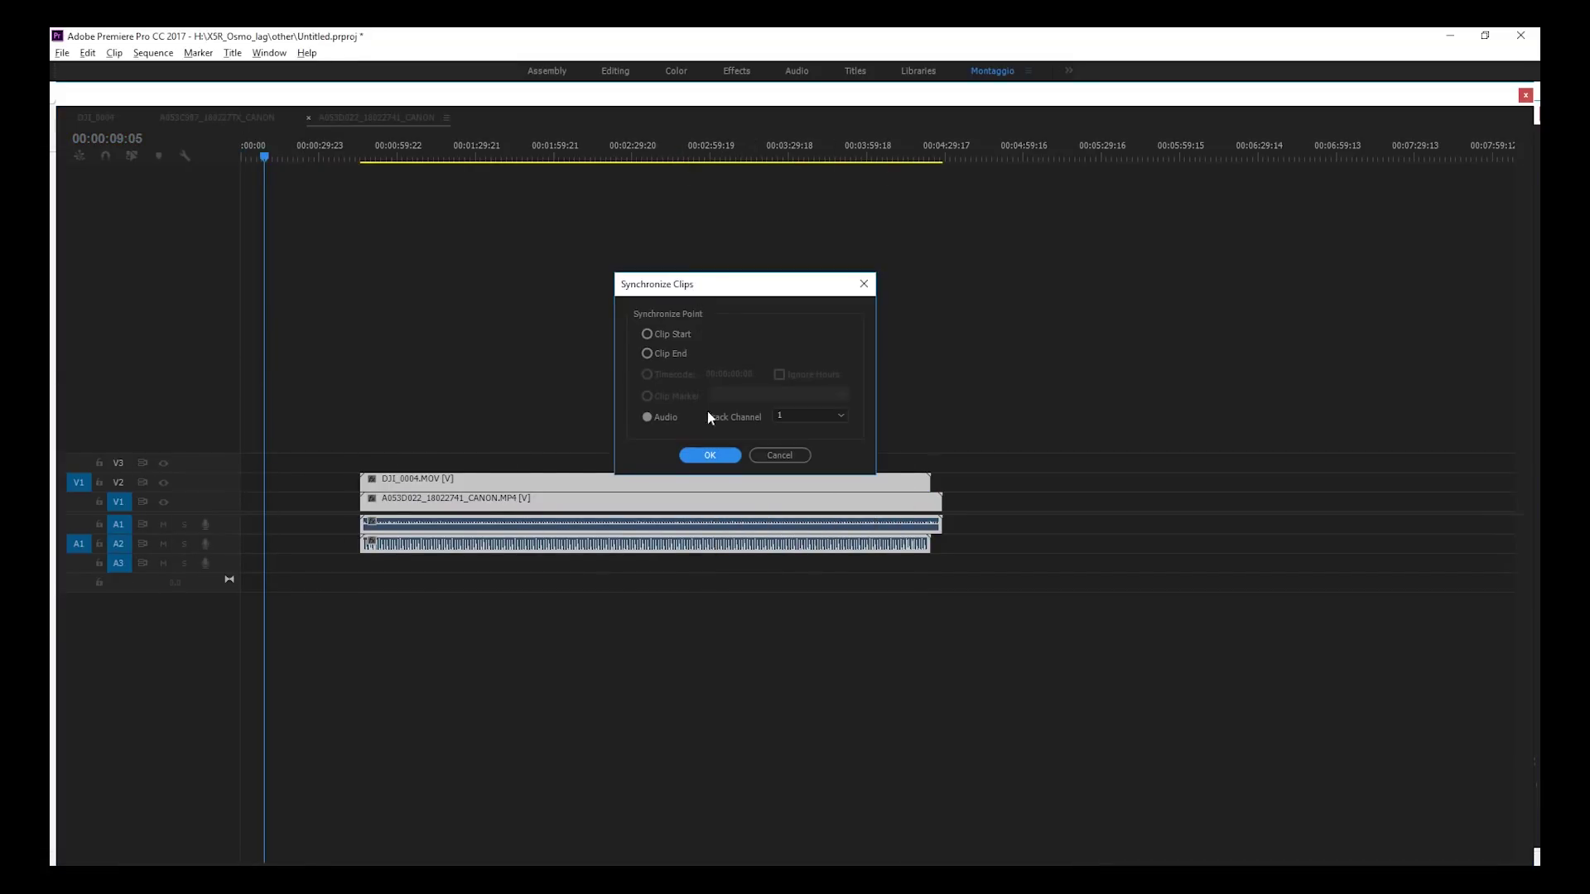
{"action": "left_click", "coordinate": [720, 454]}
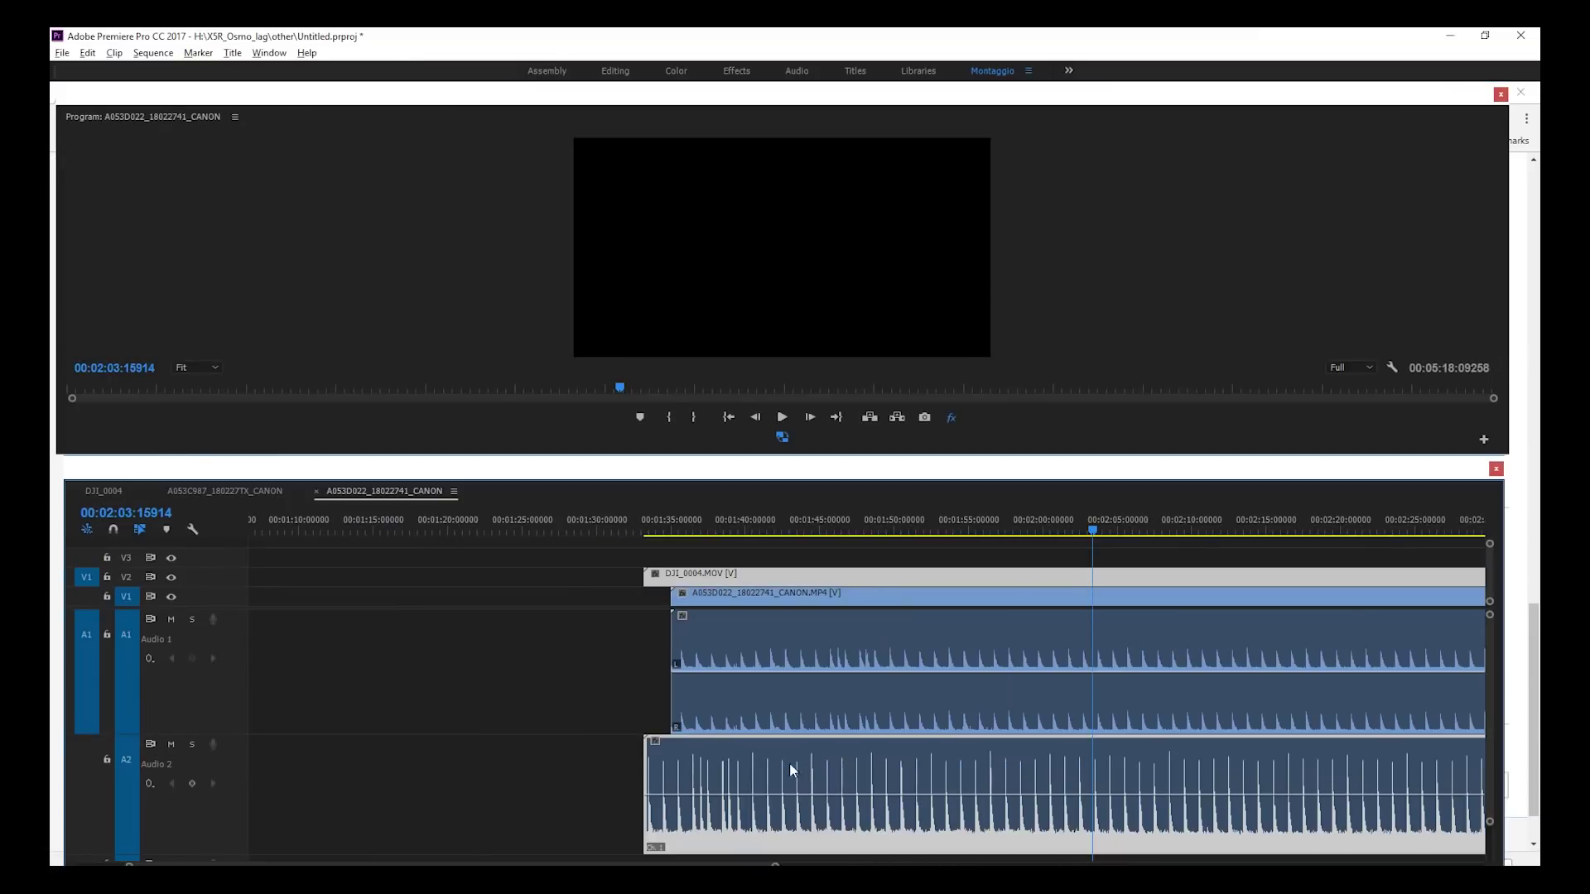
Slide DJI_0004.MOV later so its beats align with the Canon clip, and play back to compare.
{"action": "left_click_drag", "start_coordinate": [791, 772], "coordinate": [907, 762]}
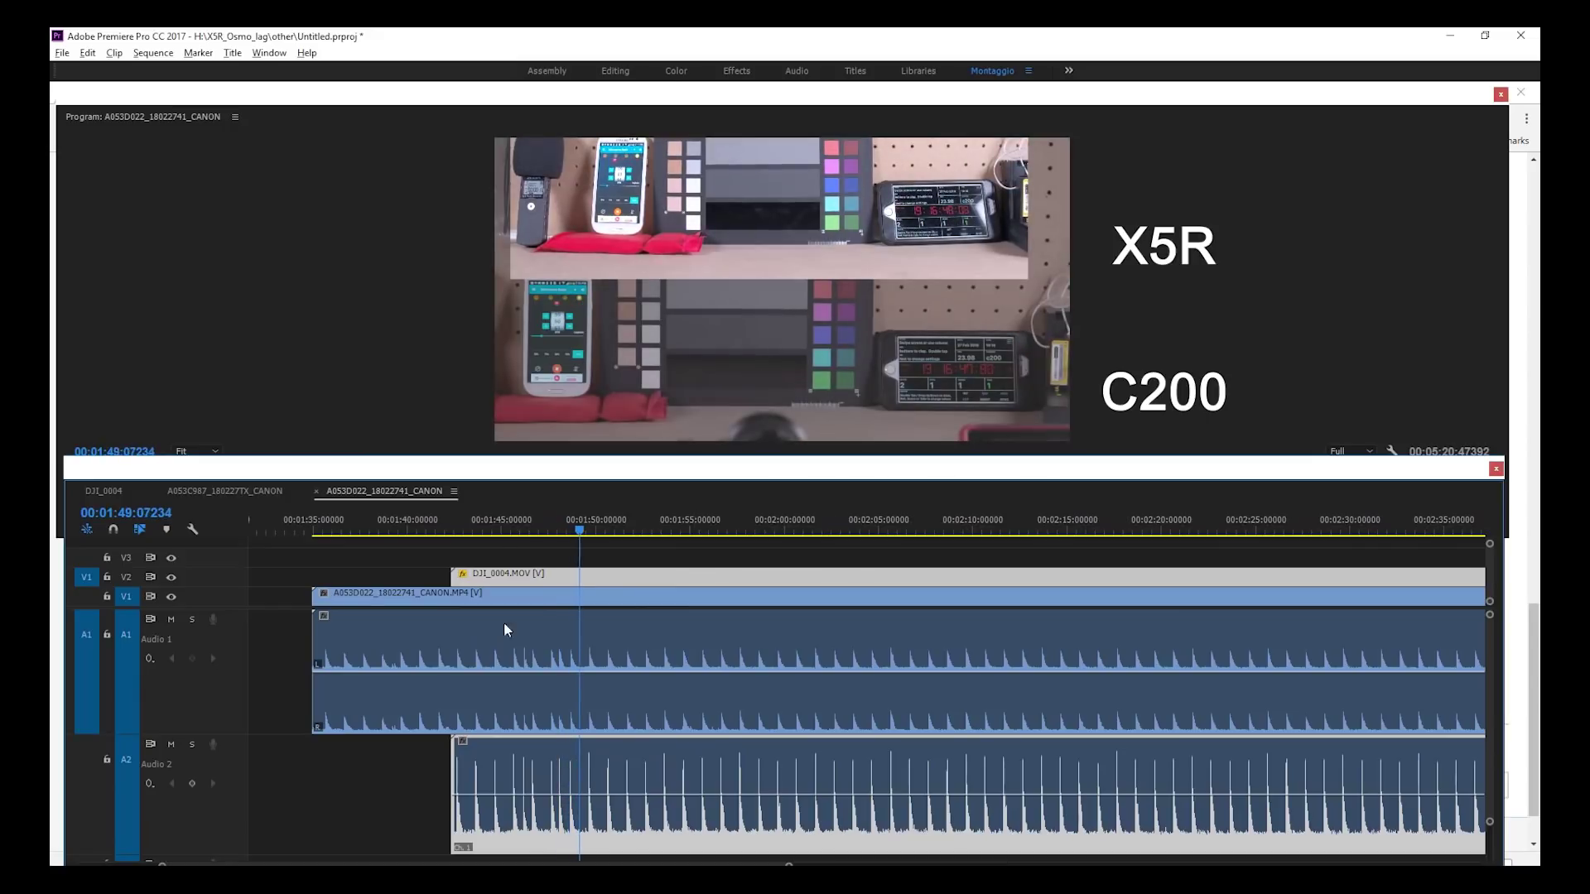
{"action": "left_click", "coordinate": [510, 531]}
{"action": "key", "text": "space"}
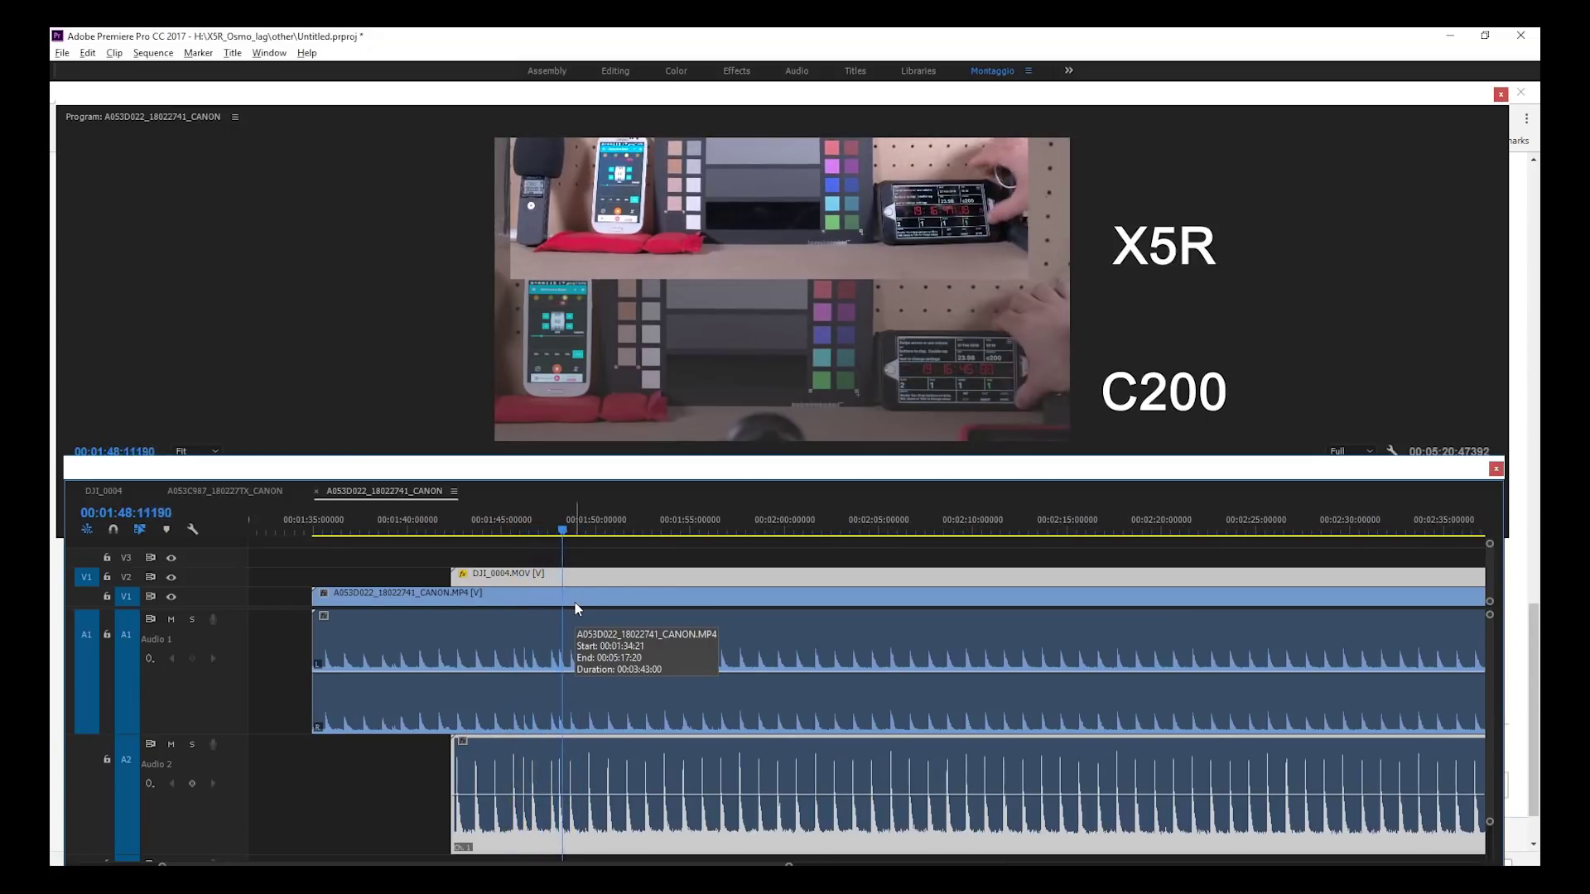
Scrub near the sequence end, around 5:10–5:14, to compare where both clips finish.
{"action": "scroll", "coordinate": [867, 704], "scroll_direction": "down", "scroll_amount": 15}
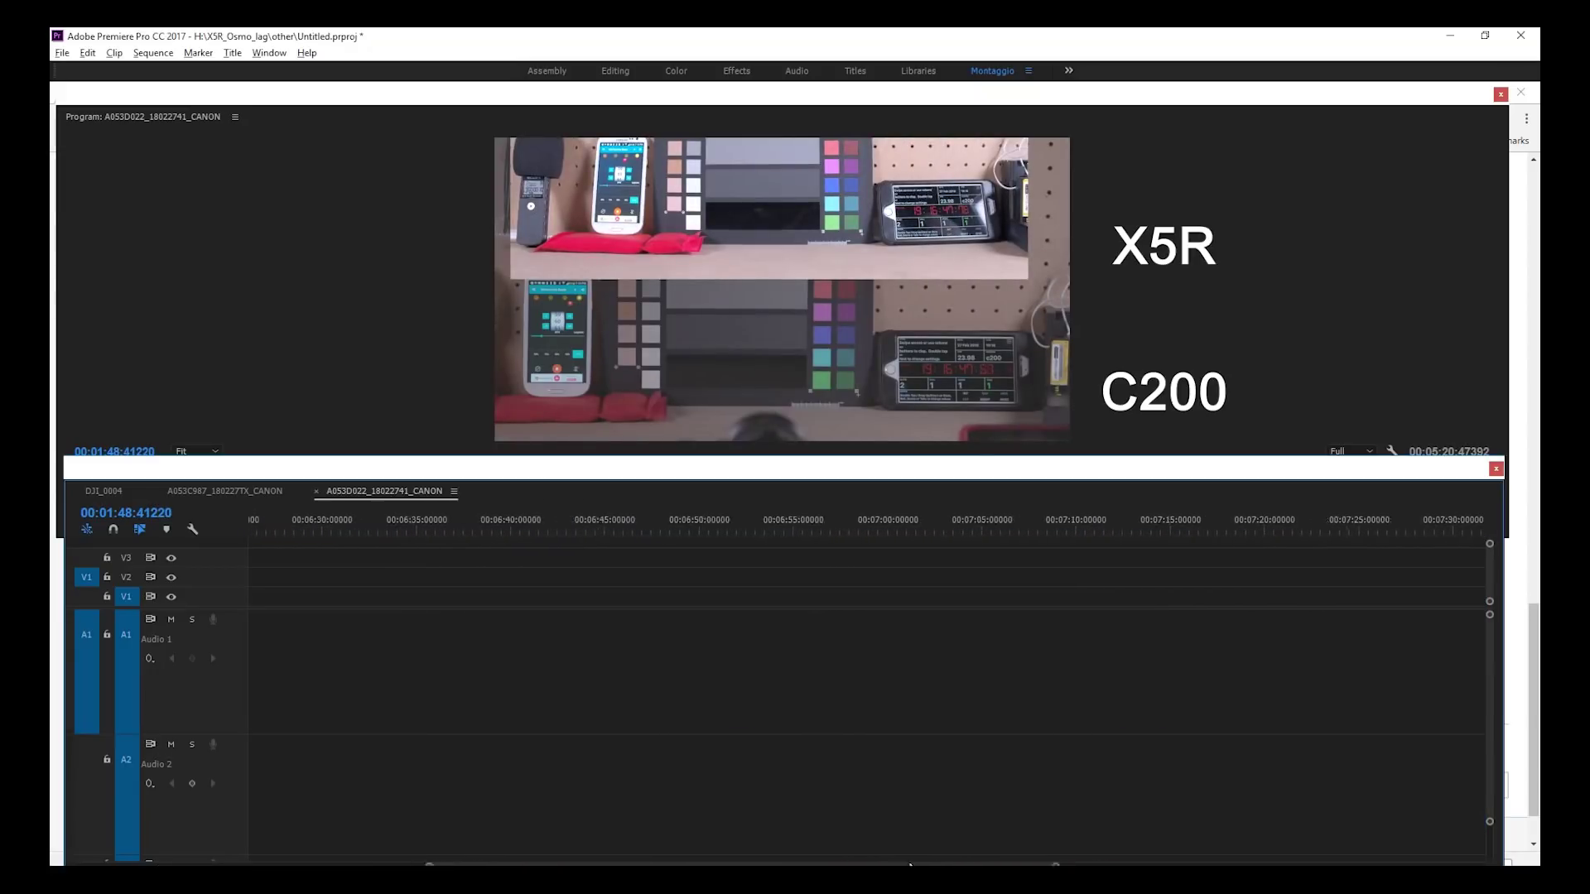
{"action": "scroll", "coordinate": [845, 836], "scroll_direction": "down", "scroll_amount": 1}
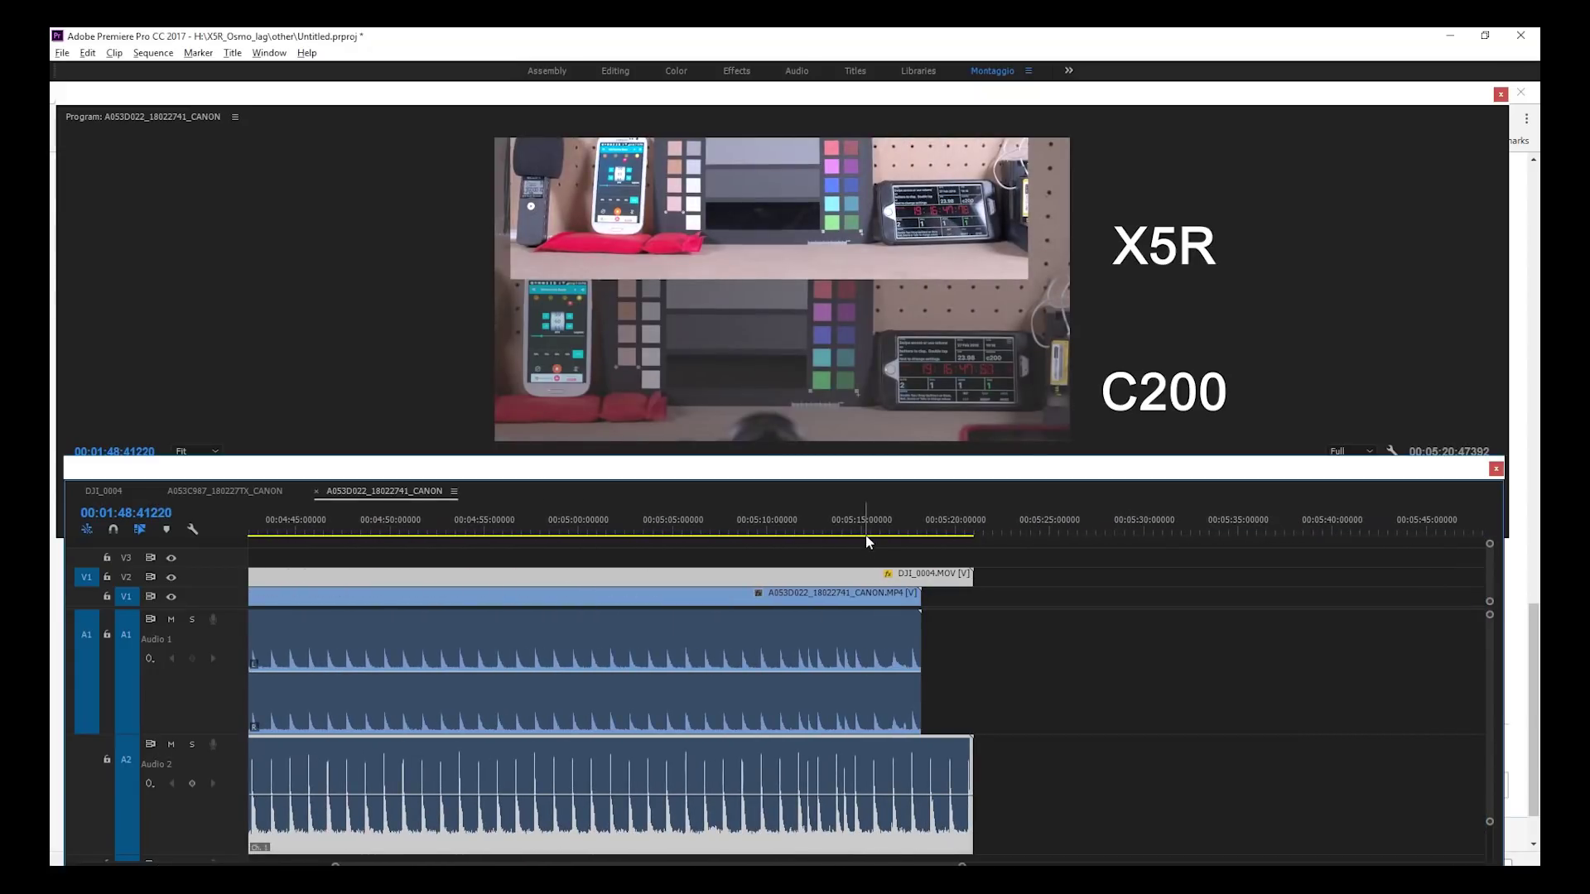
{"action": "left_click_drag", "start_coordinate": [886, 532], "coordinate": [818, 527]}
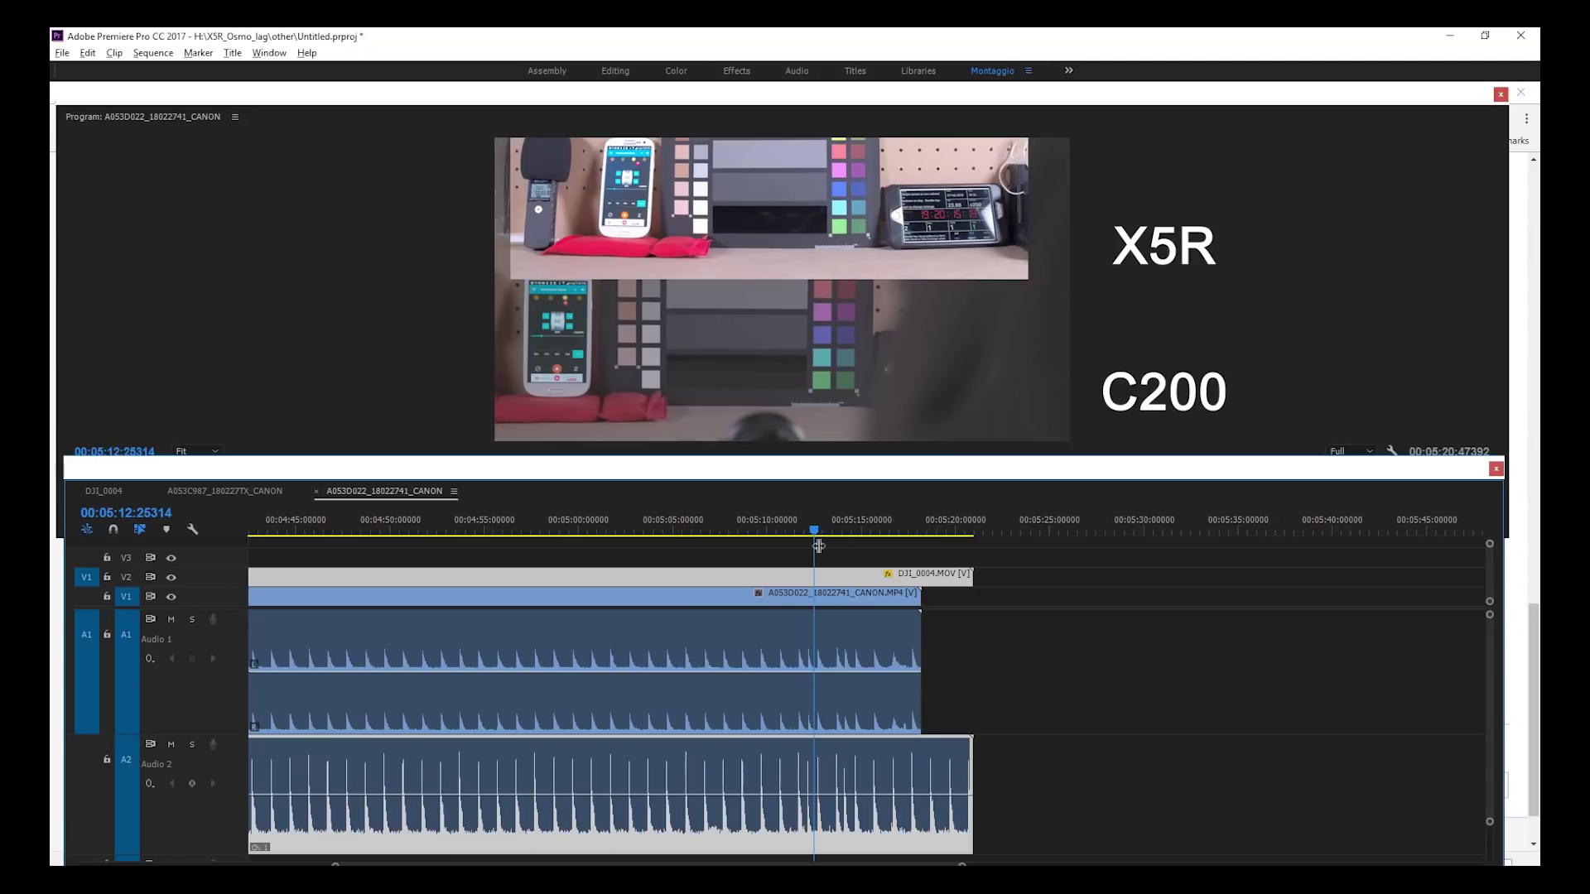
{"action": "left_click", "coordinate": [784, 527]}
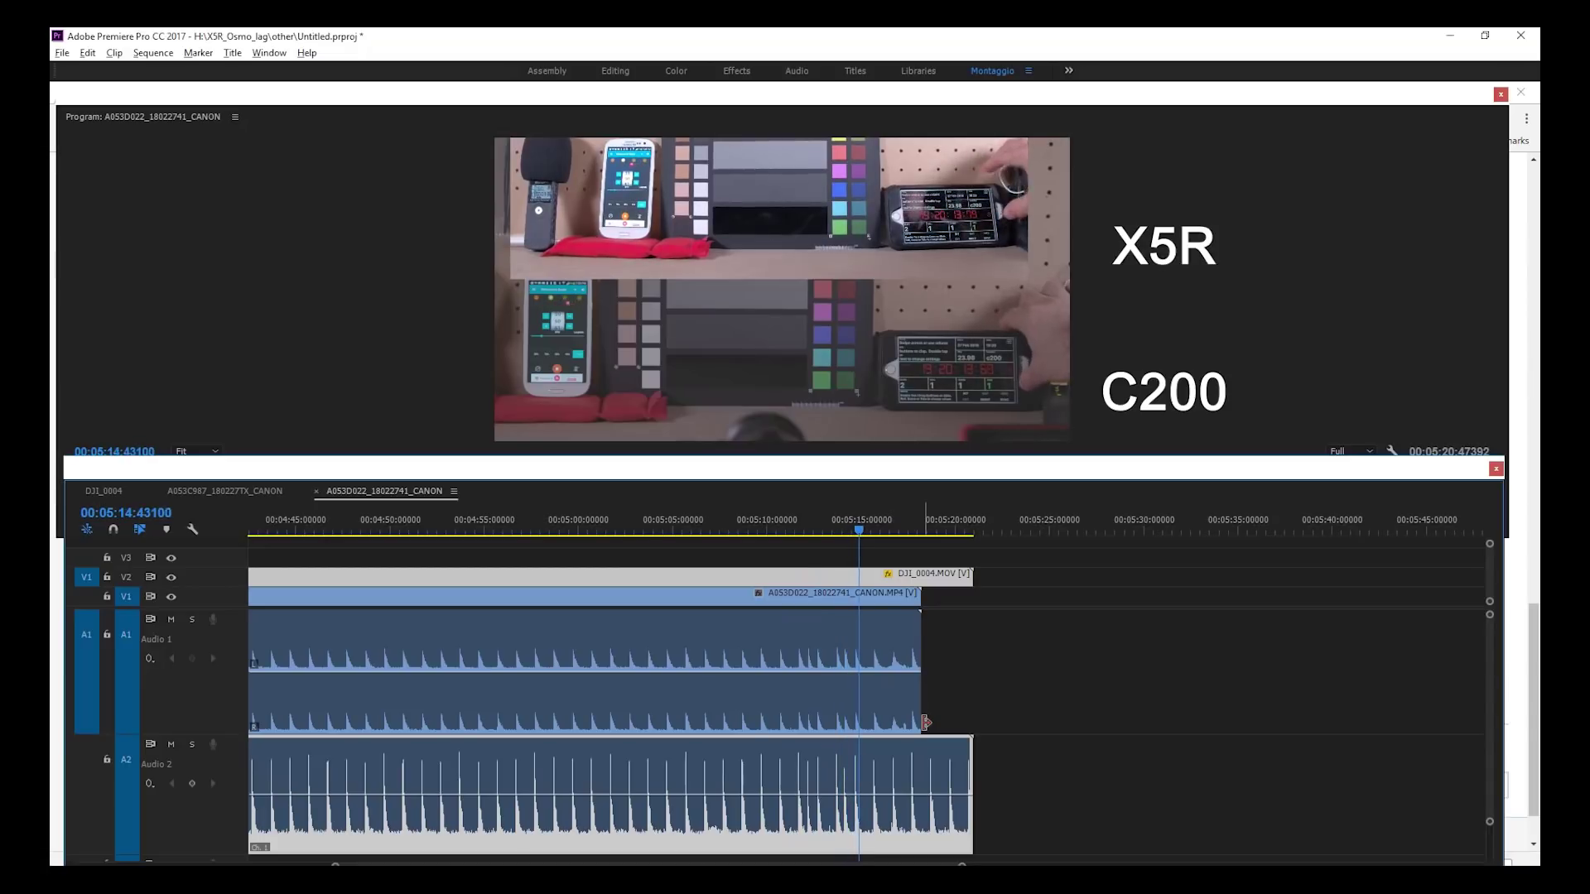
{"action": "left_click_drag", "start_coordinate": [857, 528], "coordinate": [843, 539]}
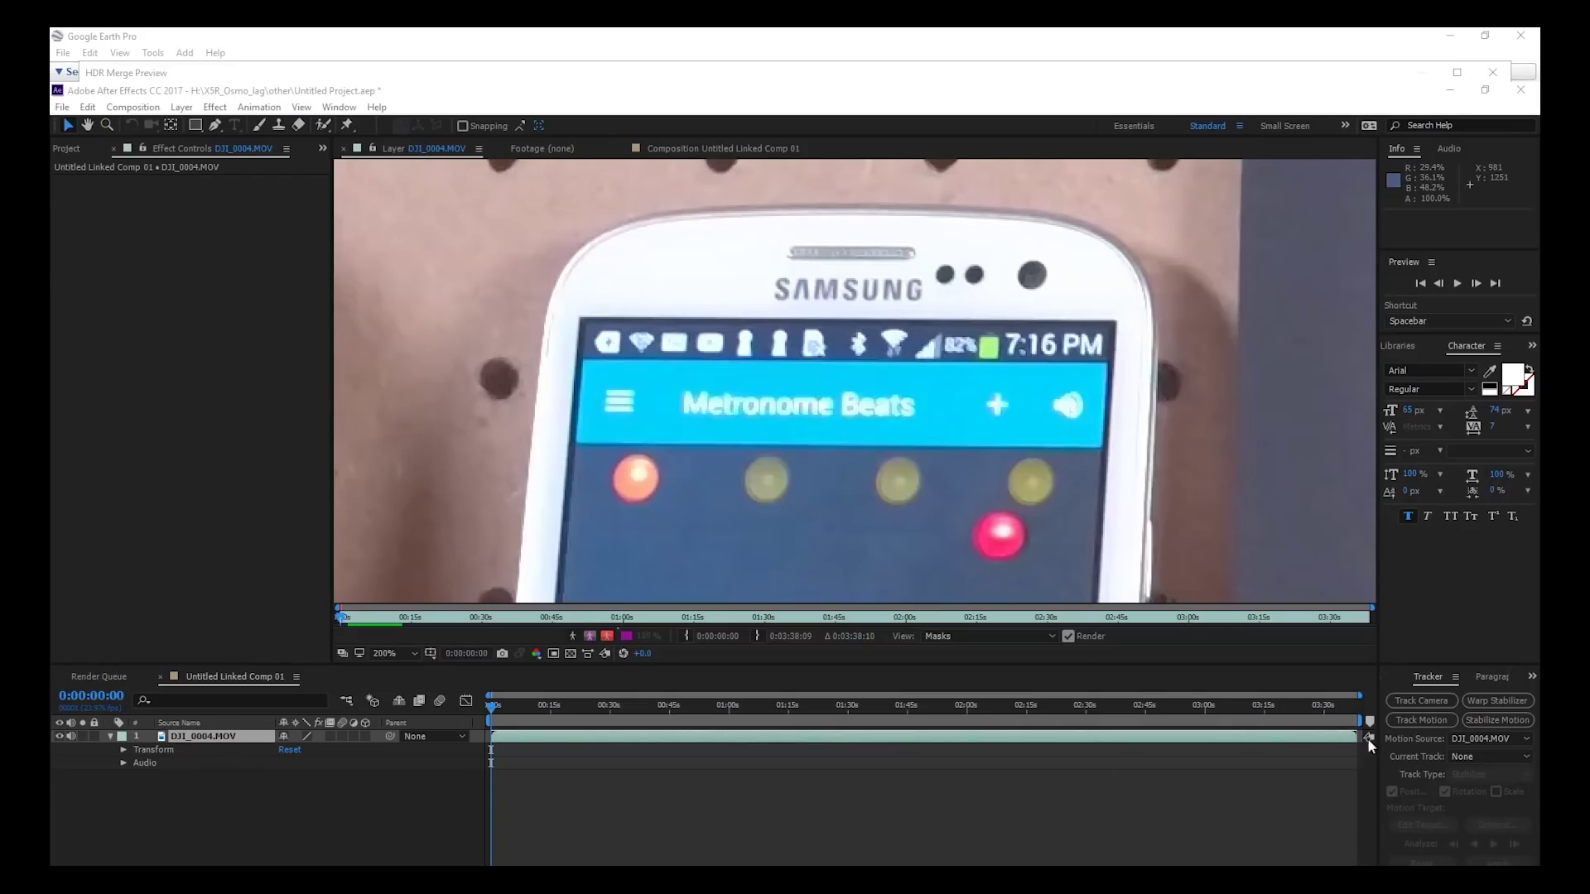
Set up Stabilize Motion with Rotation, placing both track points on the phone's status bar.
{"action": "left_click", "coordinate": [1479, 724]}
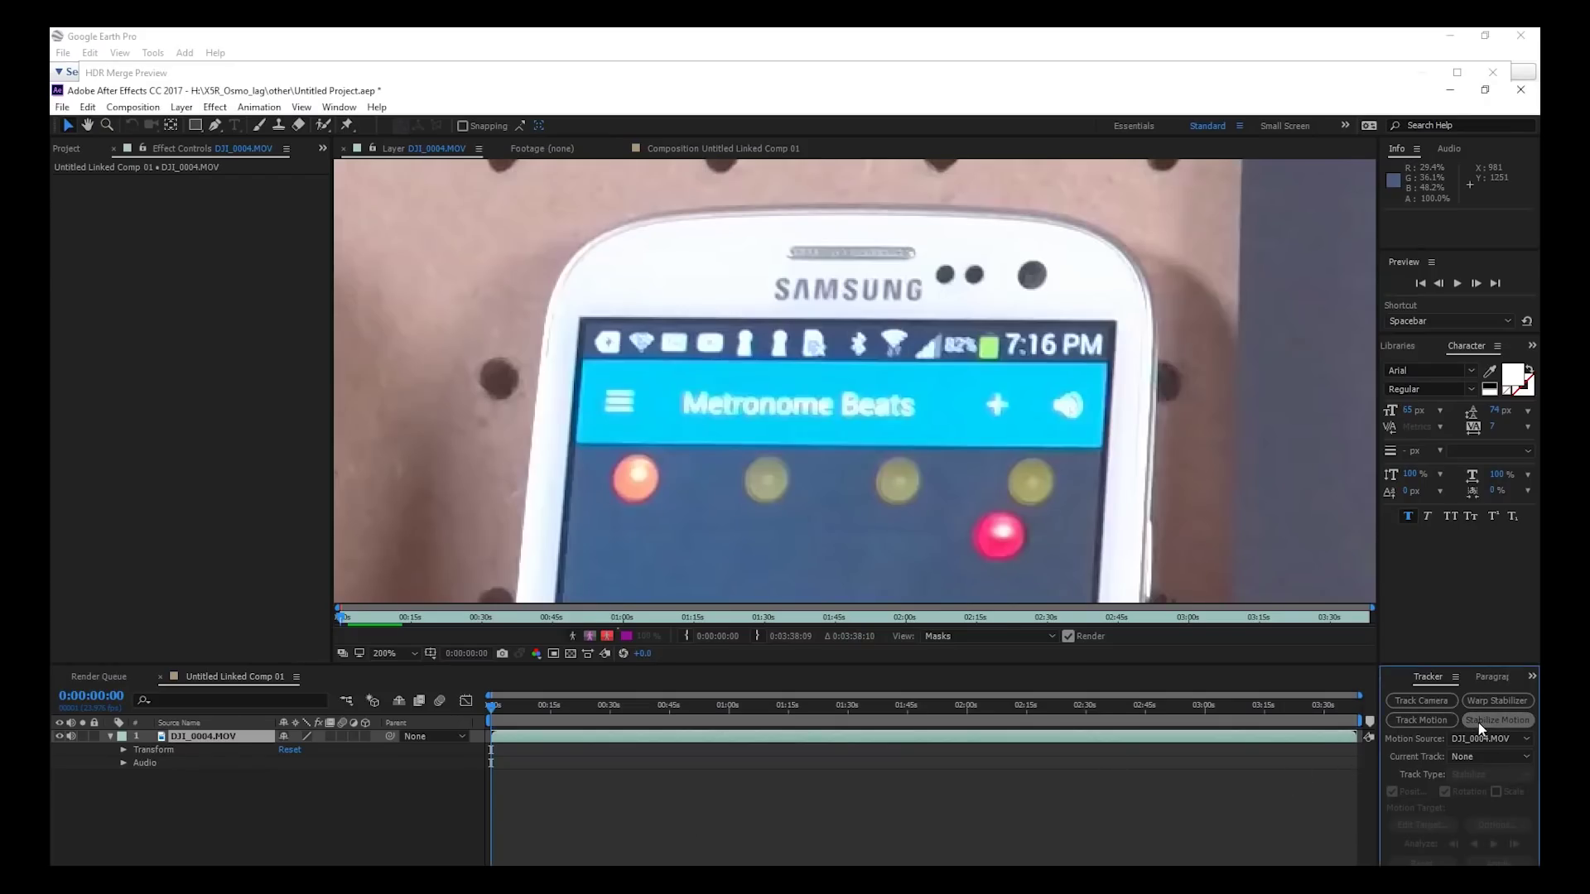
{"action": "left_click", "coordinate": [1445, 792]}
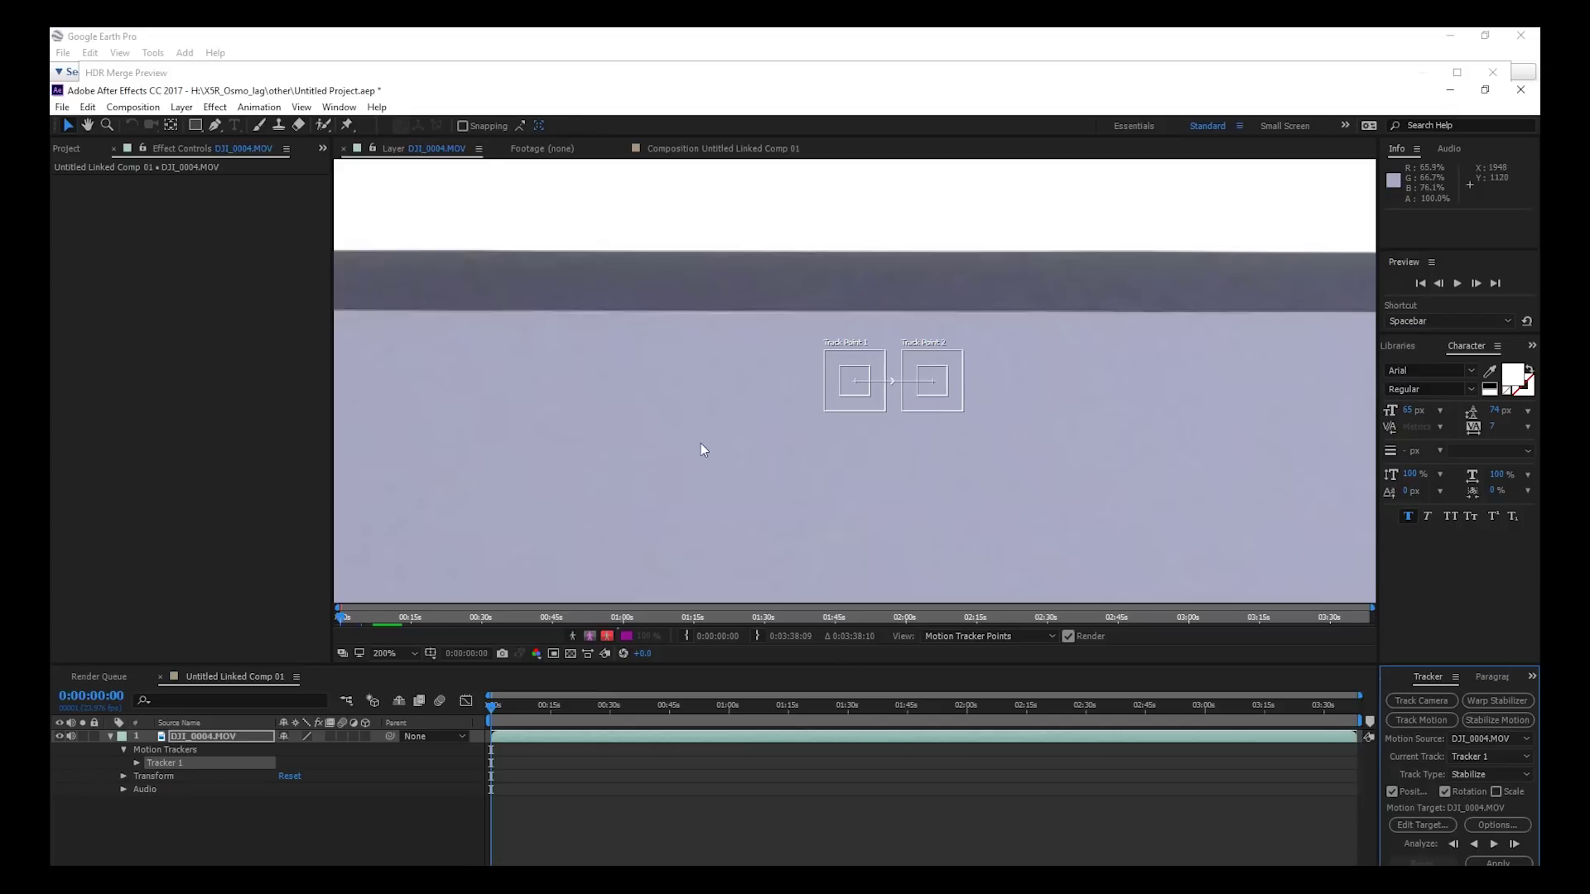
{"action": "key", "text": "comma"}
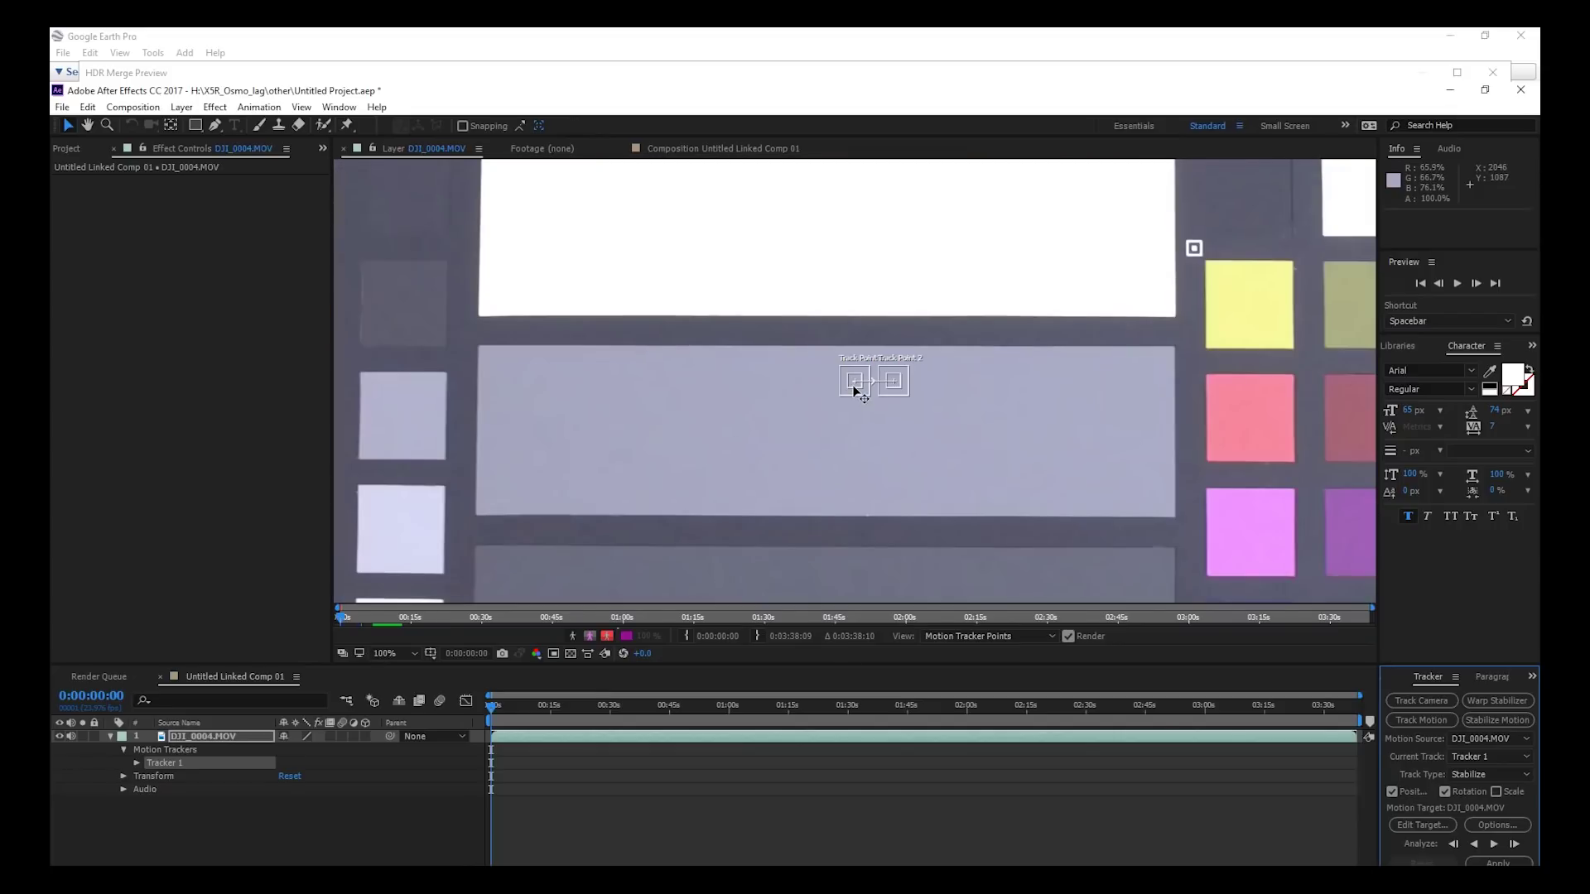
{"action": "left_click_drag", "start_coordinate": [856, 390], "coordinate": [528, 390]}
{"action": "key", "text": "period"}
{"action": "left_click_drag", "start_coordinate": [1052, 354], "coordinate": [1067, 401]}
Analyze the track forward to about nine seconds, then stop the analysis.
{"action": "key", "text": "alt+Page_Down"}
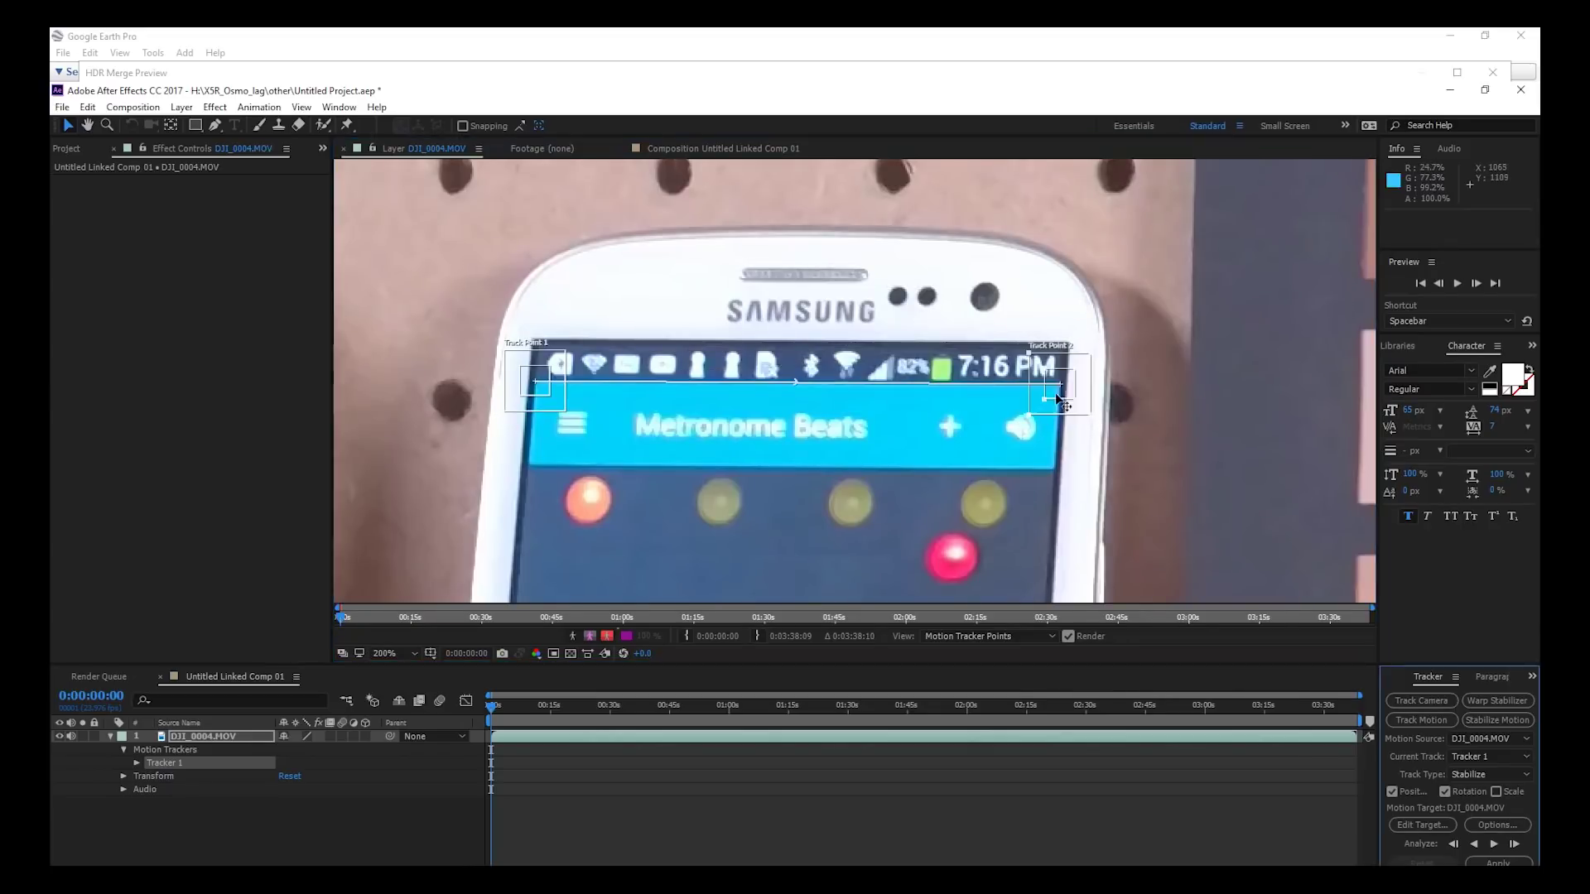
{"action": "key", "text": "ctrl+apostrophe"}
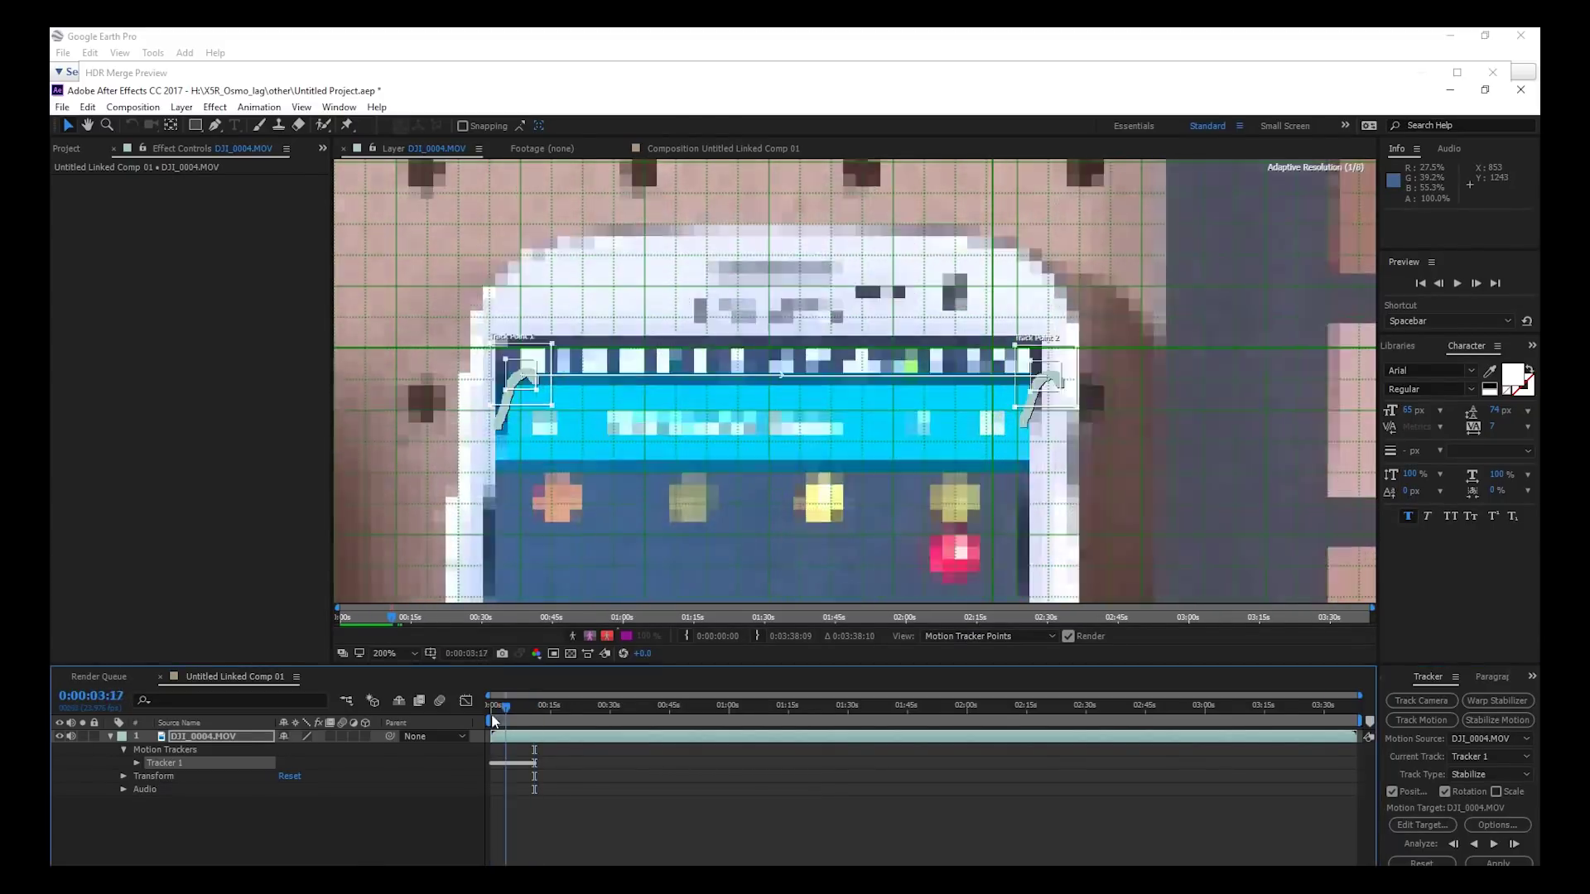
{"action": "key", "text": "Escape"}
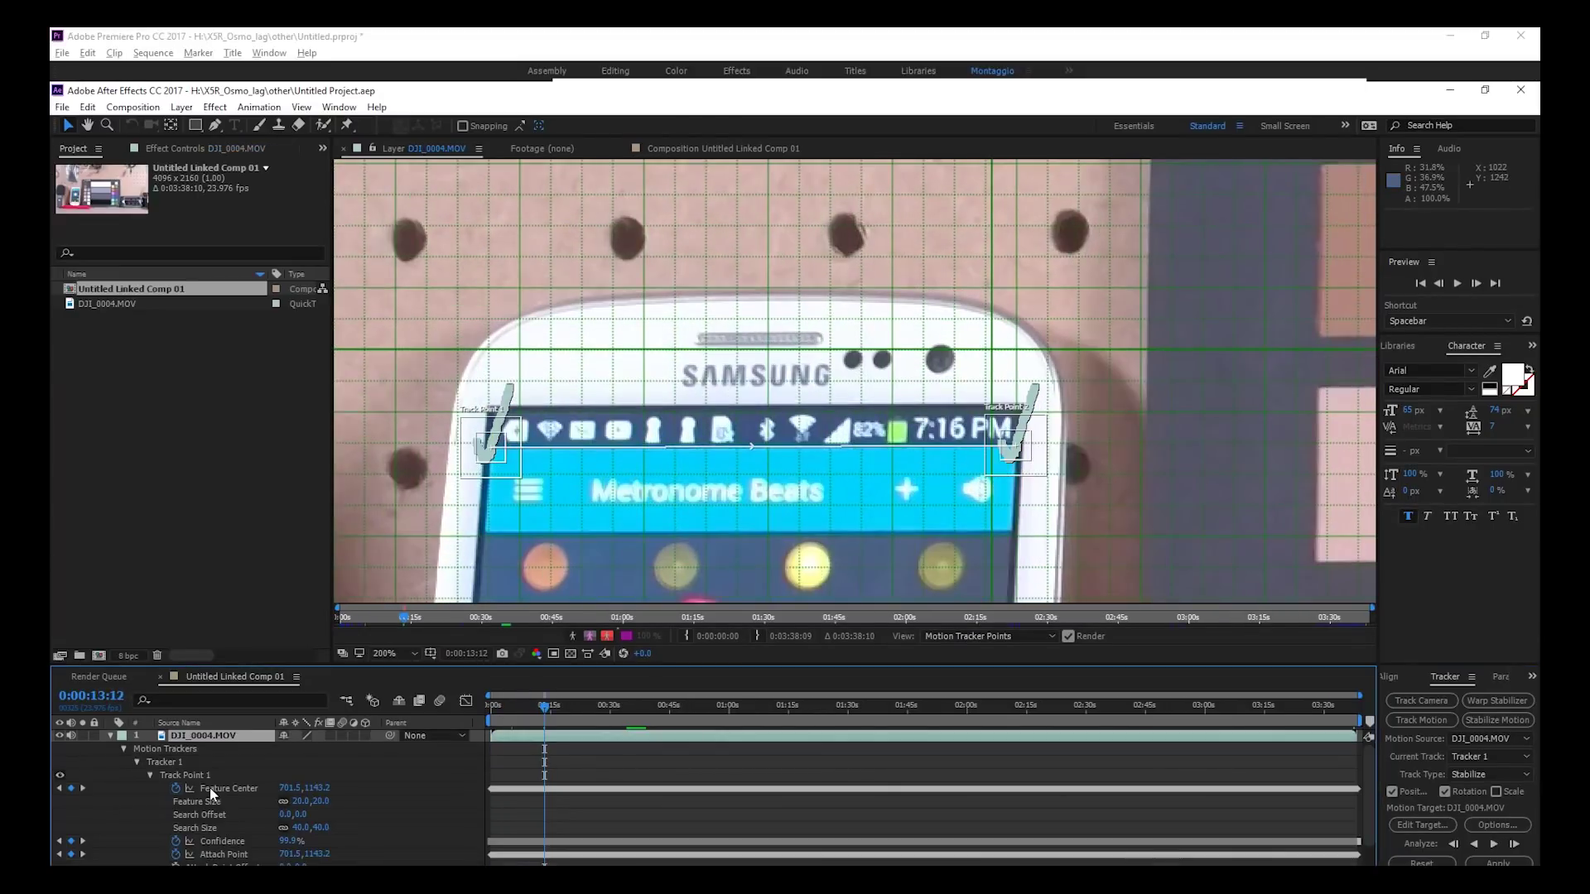
{"action": "left_click", "coordinate": [211, 788]}
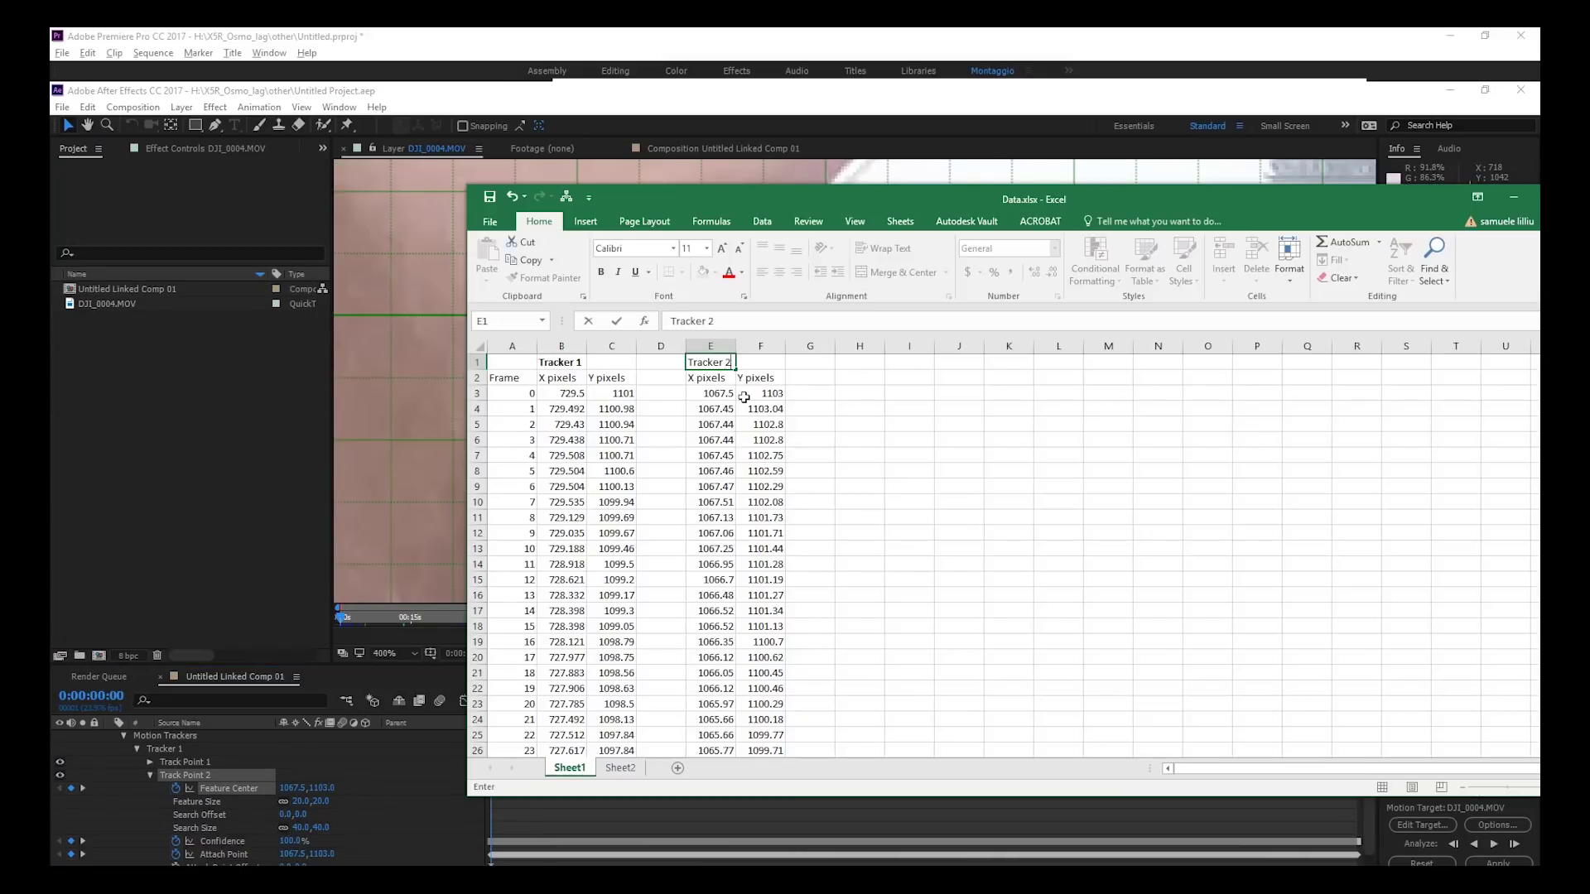
{"action": "left_click", "coordinate": [710, 377]}
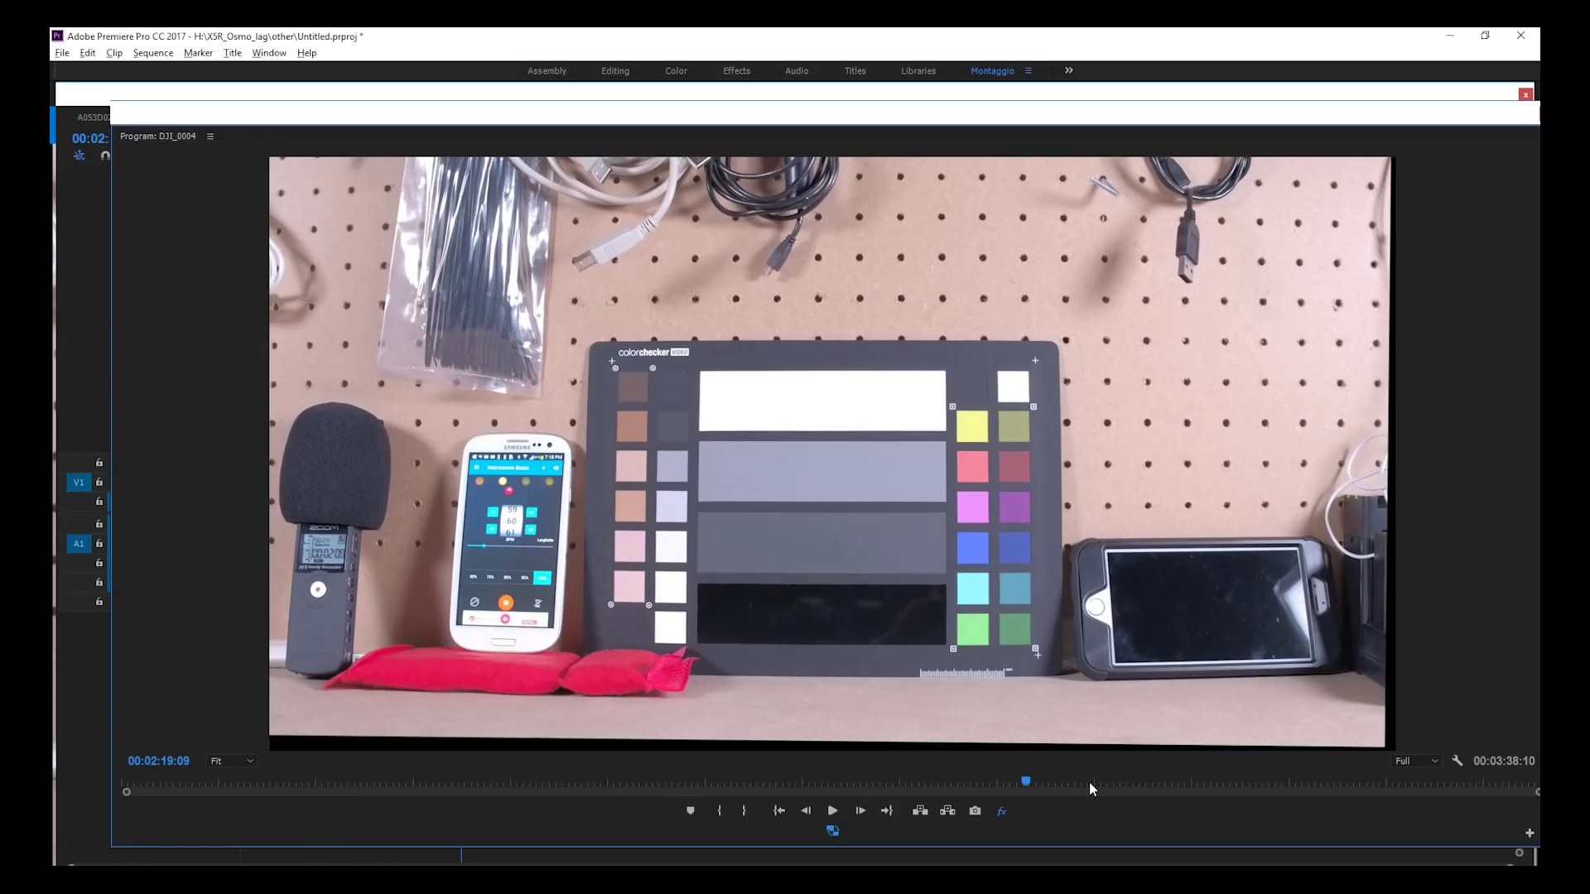
Export the DJI_0004 sequence as numbered JPEG frames.
{"action": "left_click", "coordinate": [1169, 783]}
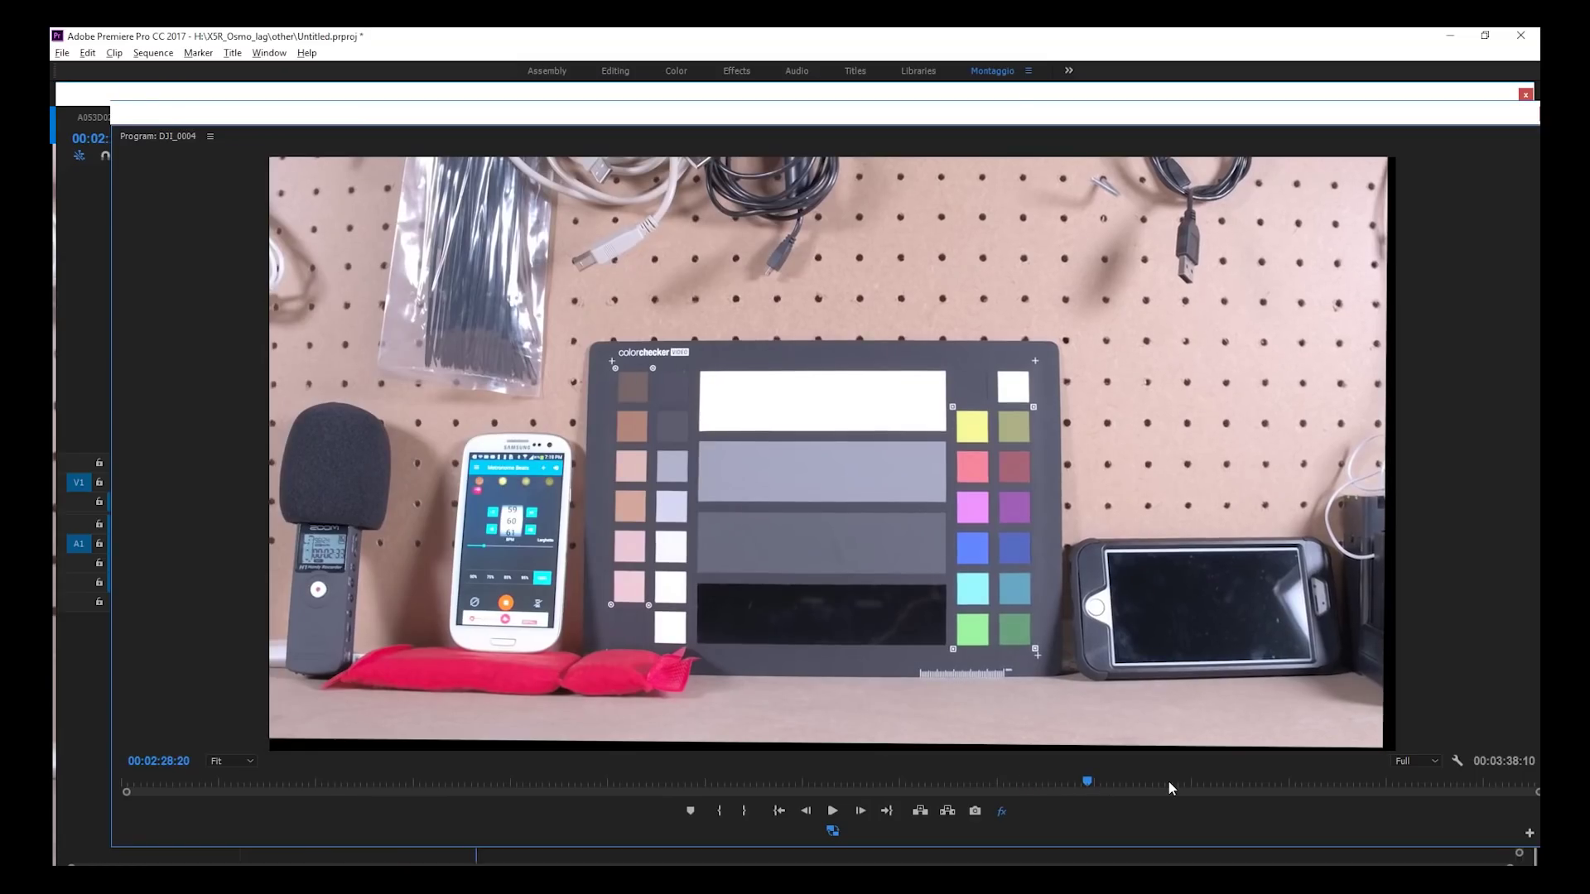
{"action": "left_click", "coordinate": [1229, 784]}
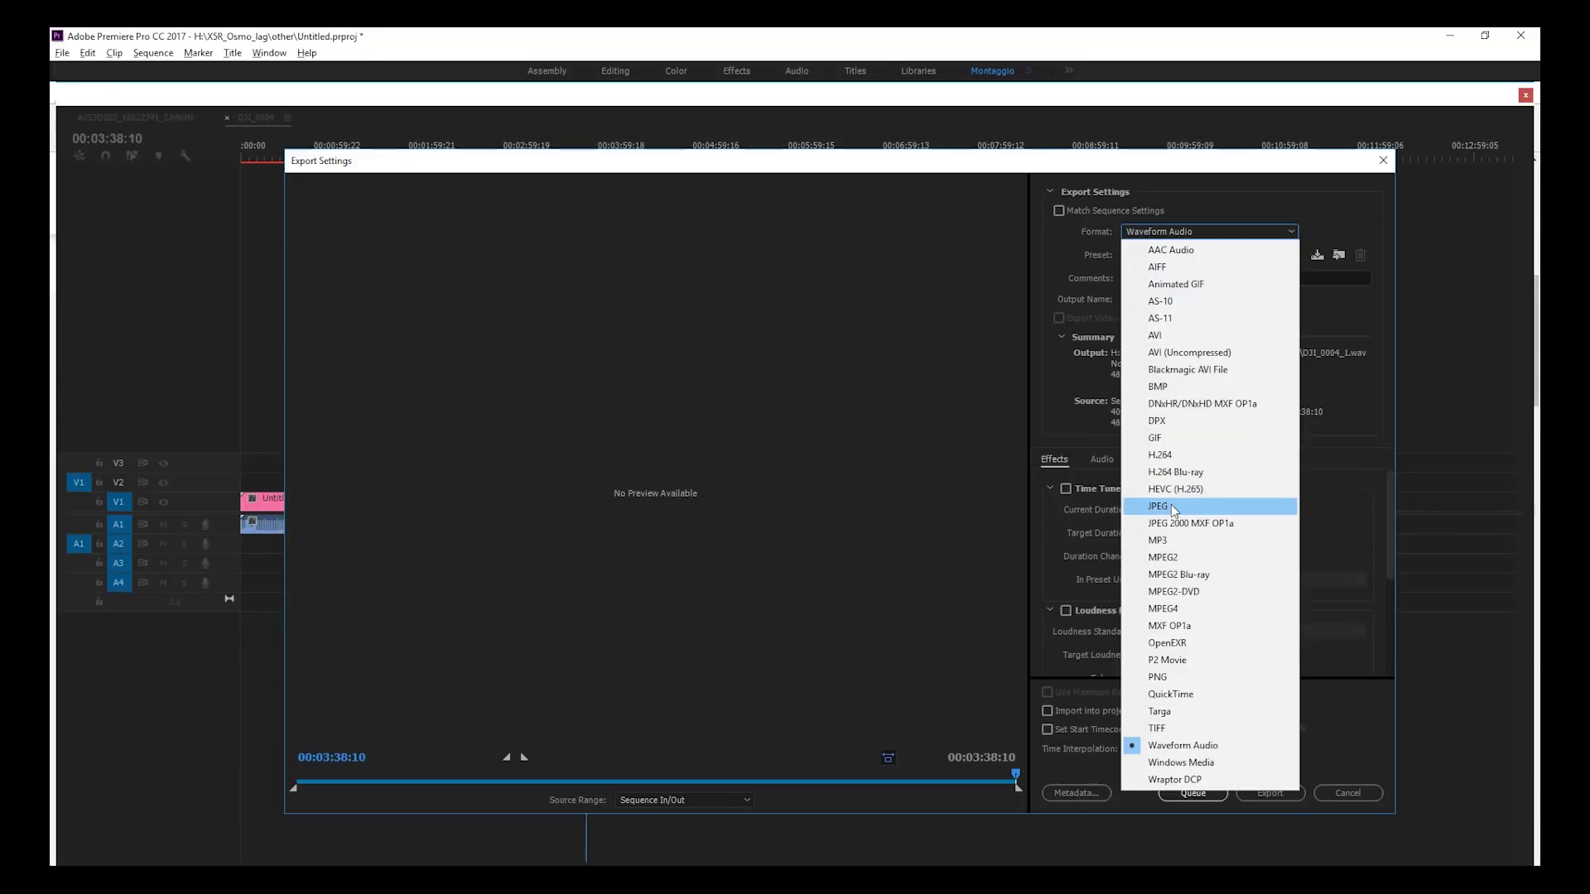
{"action": "left_click", "coordinate": [1170, 503]}
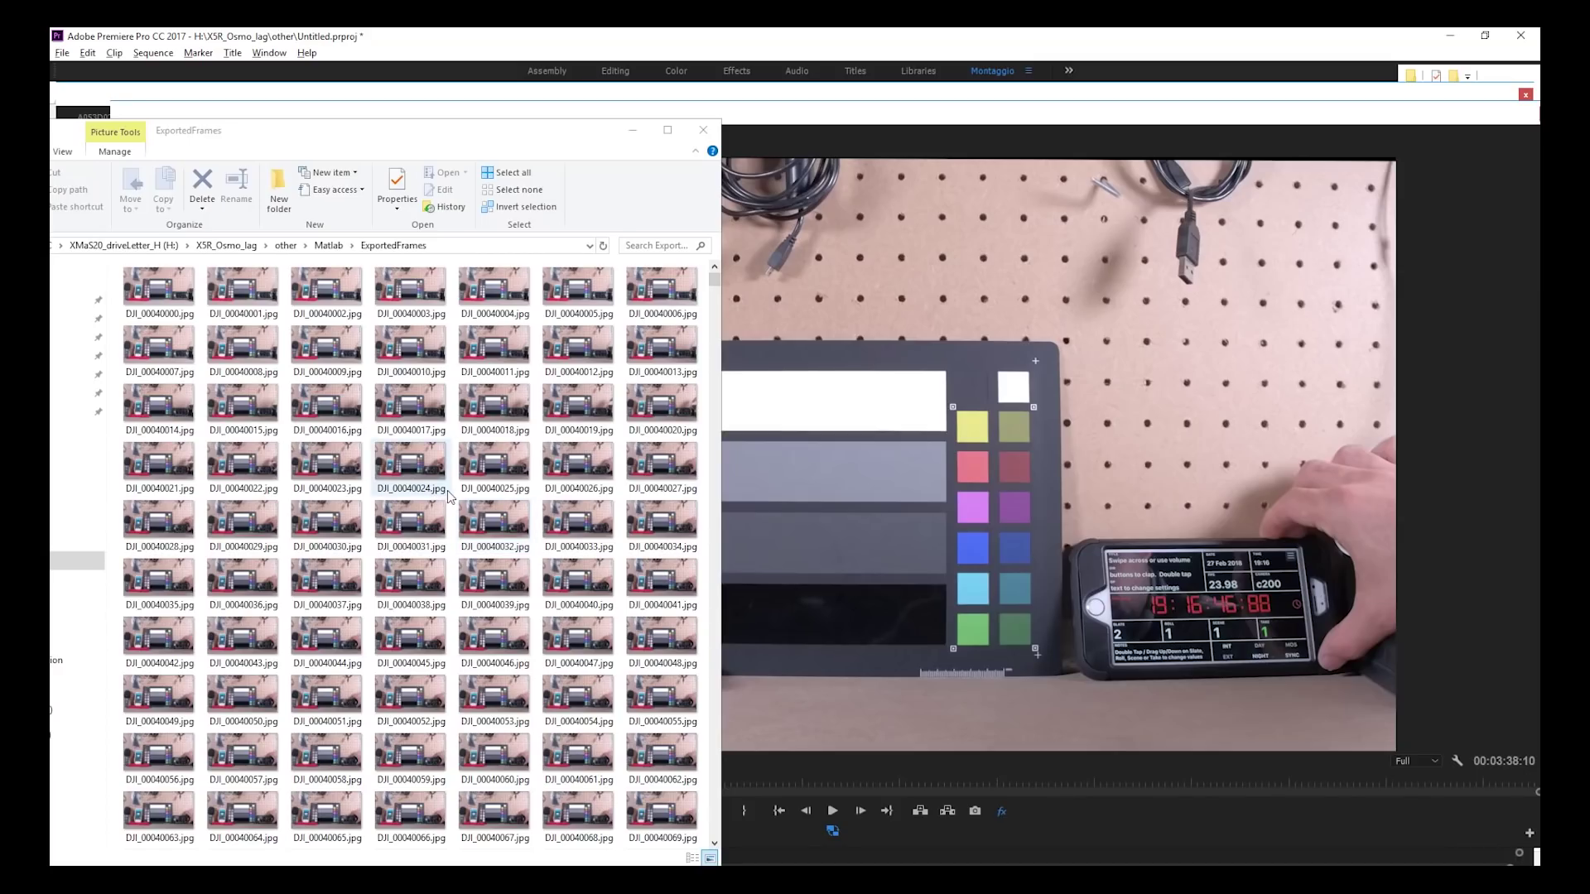
Check the exported frames and properties of the ExportedFrames folder.
{"action": "left_click", "coordinate": [447, 490]}
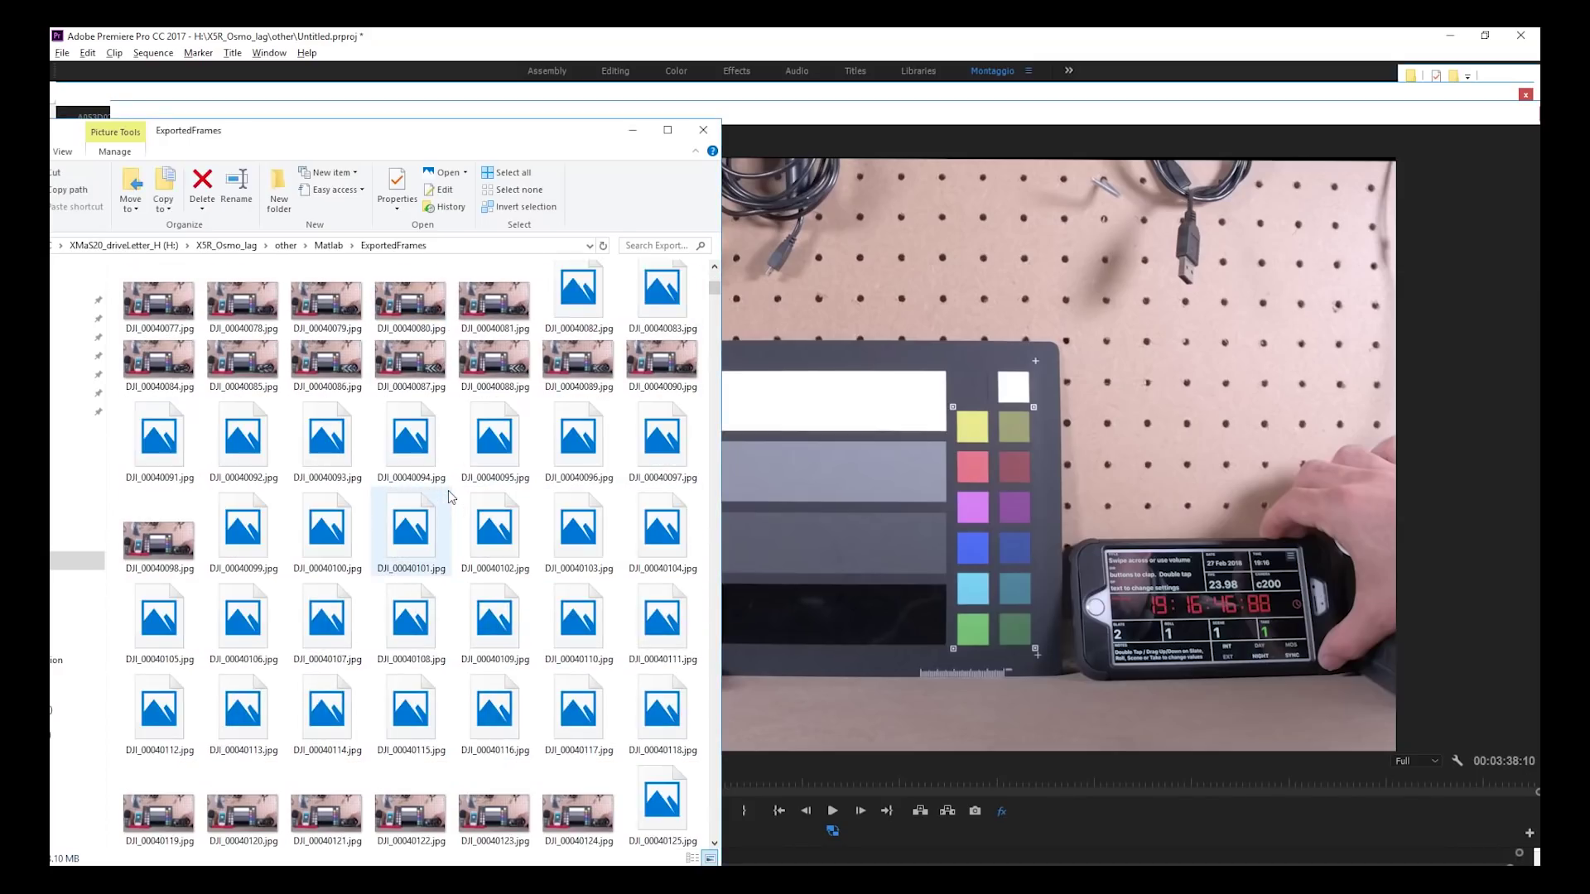
{"action": "key", "text": "ctrl+End"}
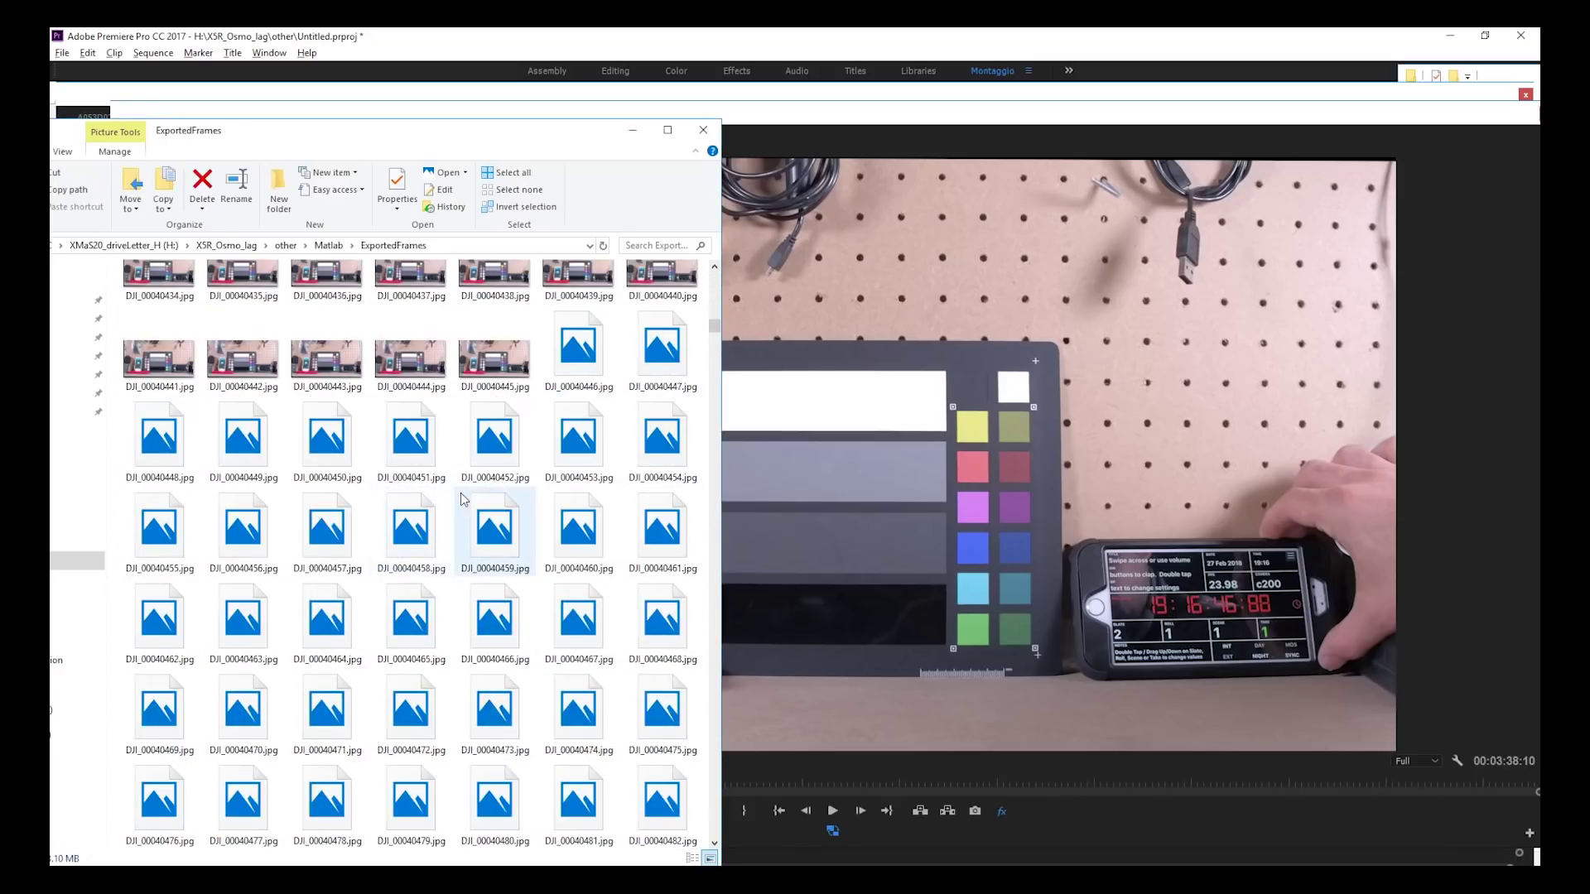
{"action": "key", "text": "alt+Return"}
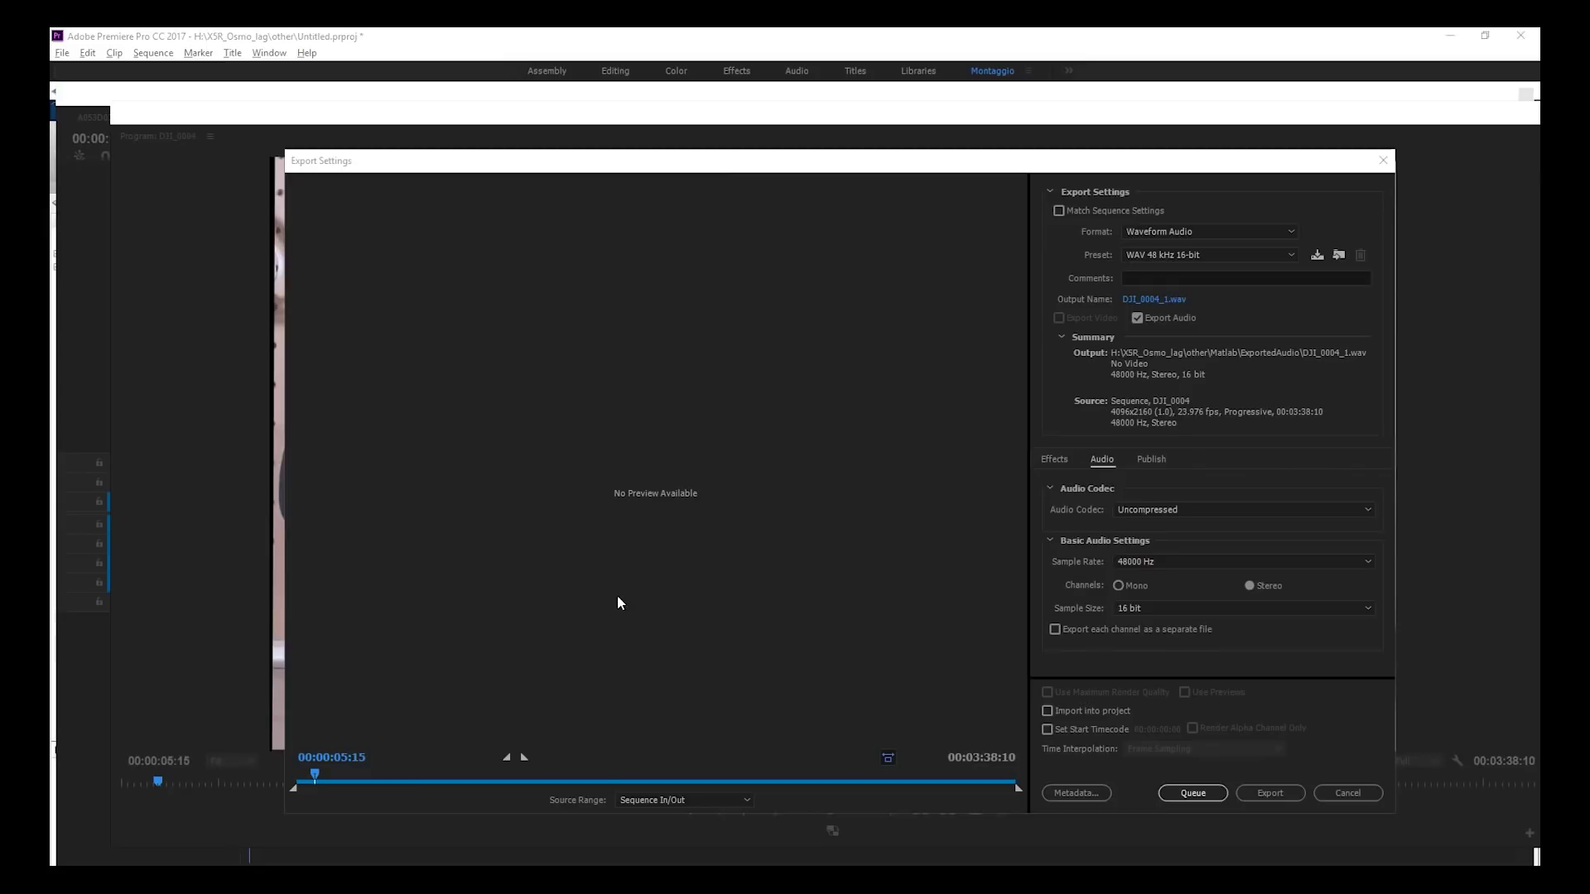
Set the export to Waveform Audio, 48 kHz 16-bit, saved as DJI_0004_1.wav in ExportedAudio.
{"action": "left_click", "coordinate": [1217, 234]}
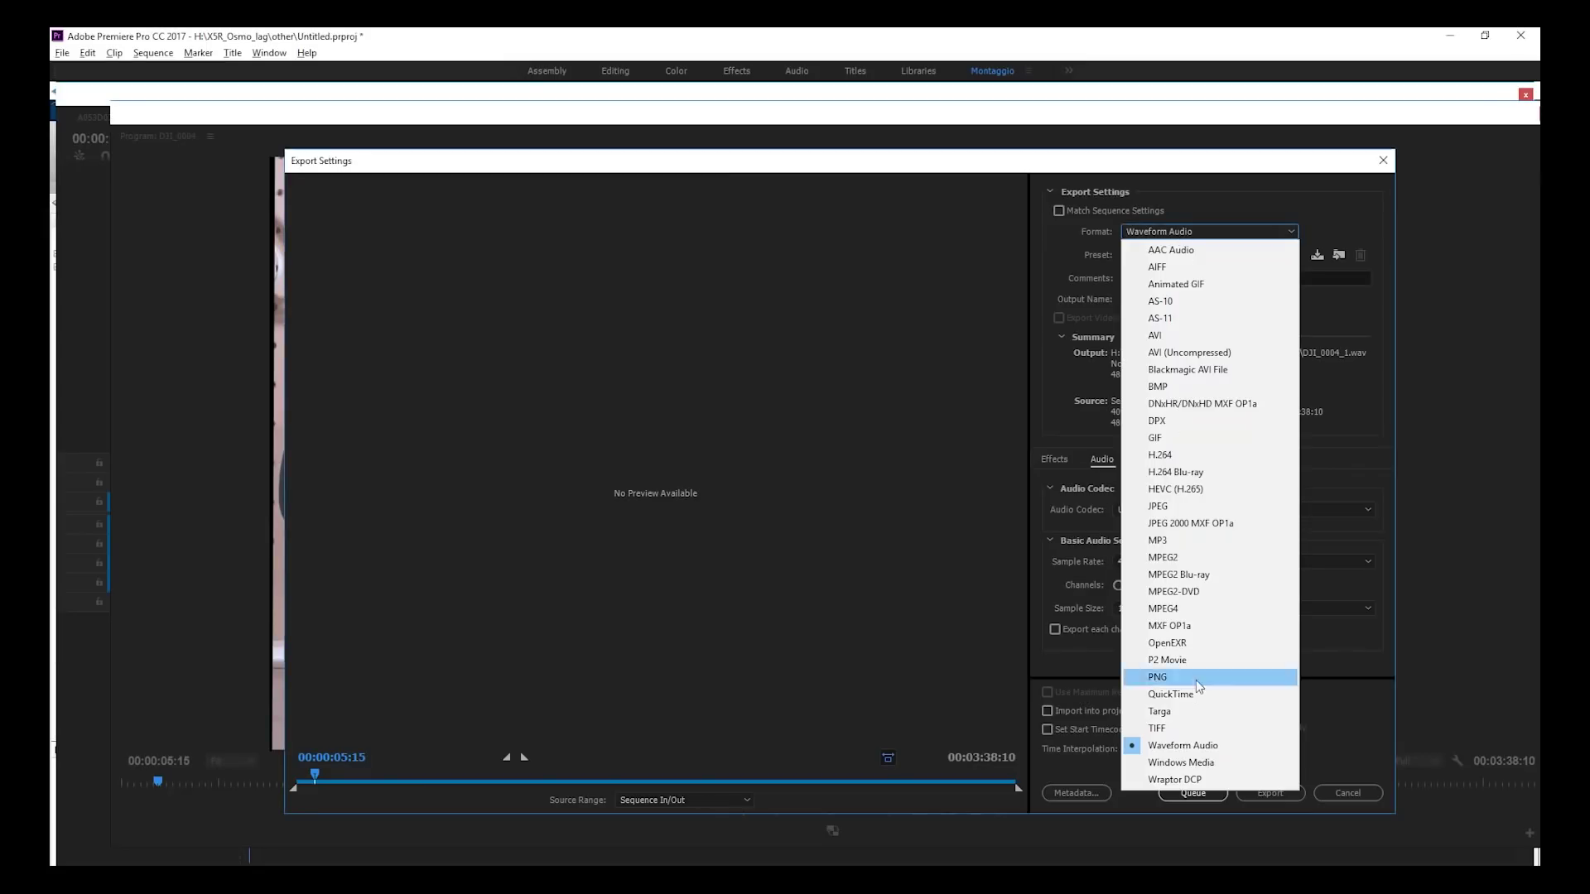
{"action": "left_click", "coordinate": [1182, 746]}
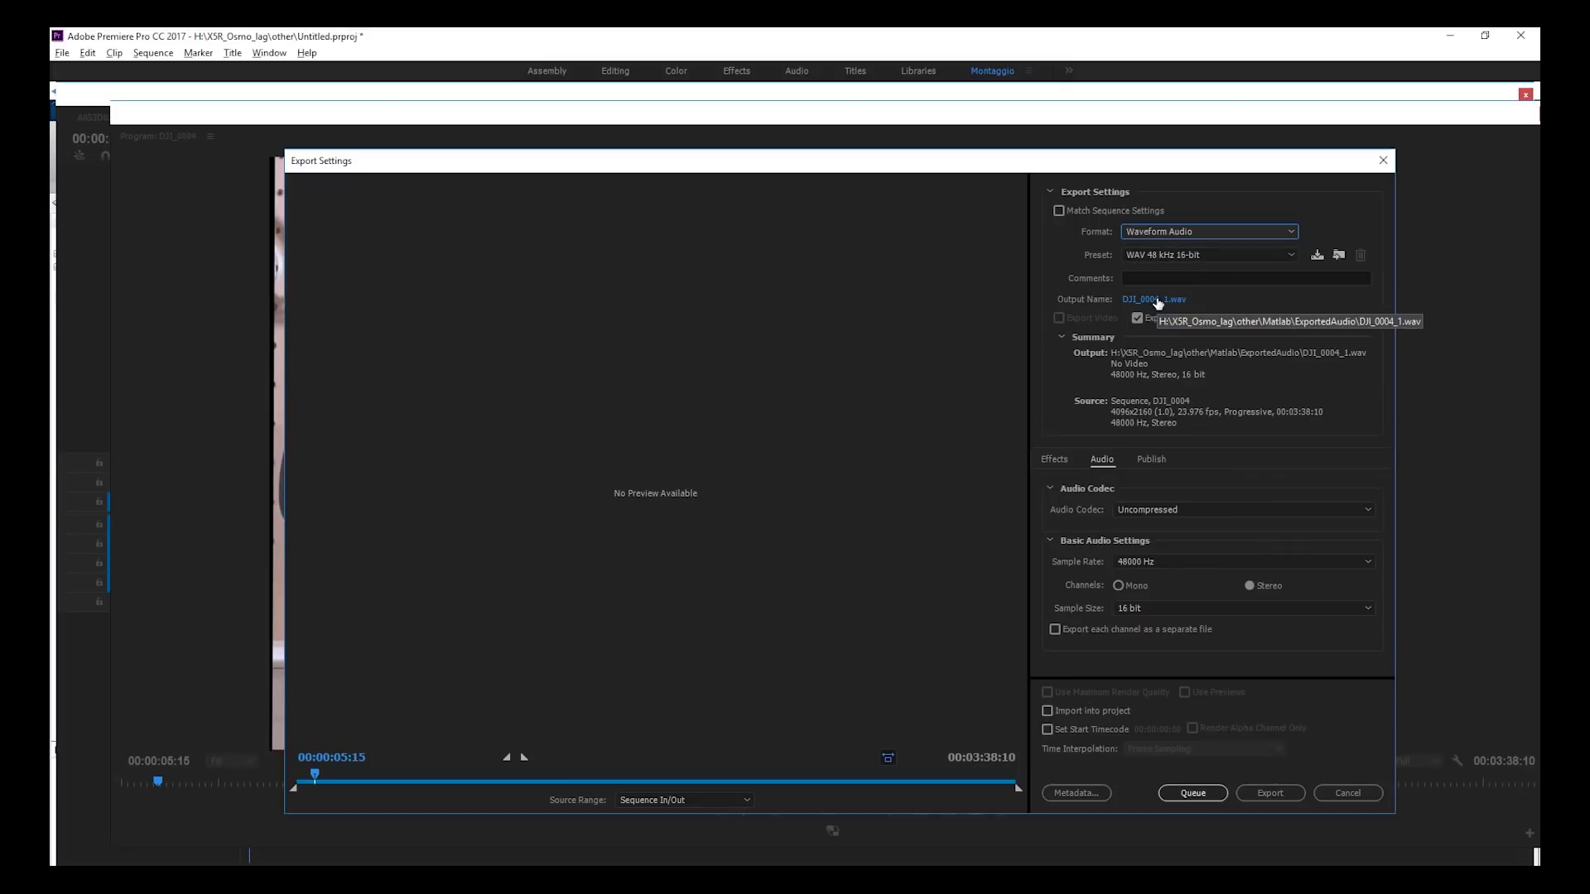
{"action": "left_click", "coordinate": [1156, 299]}
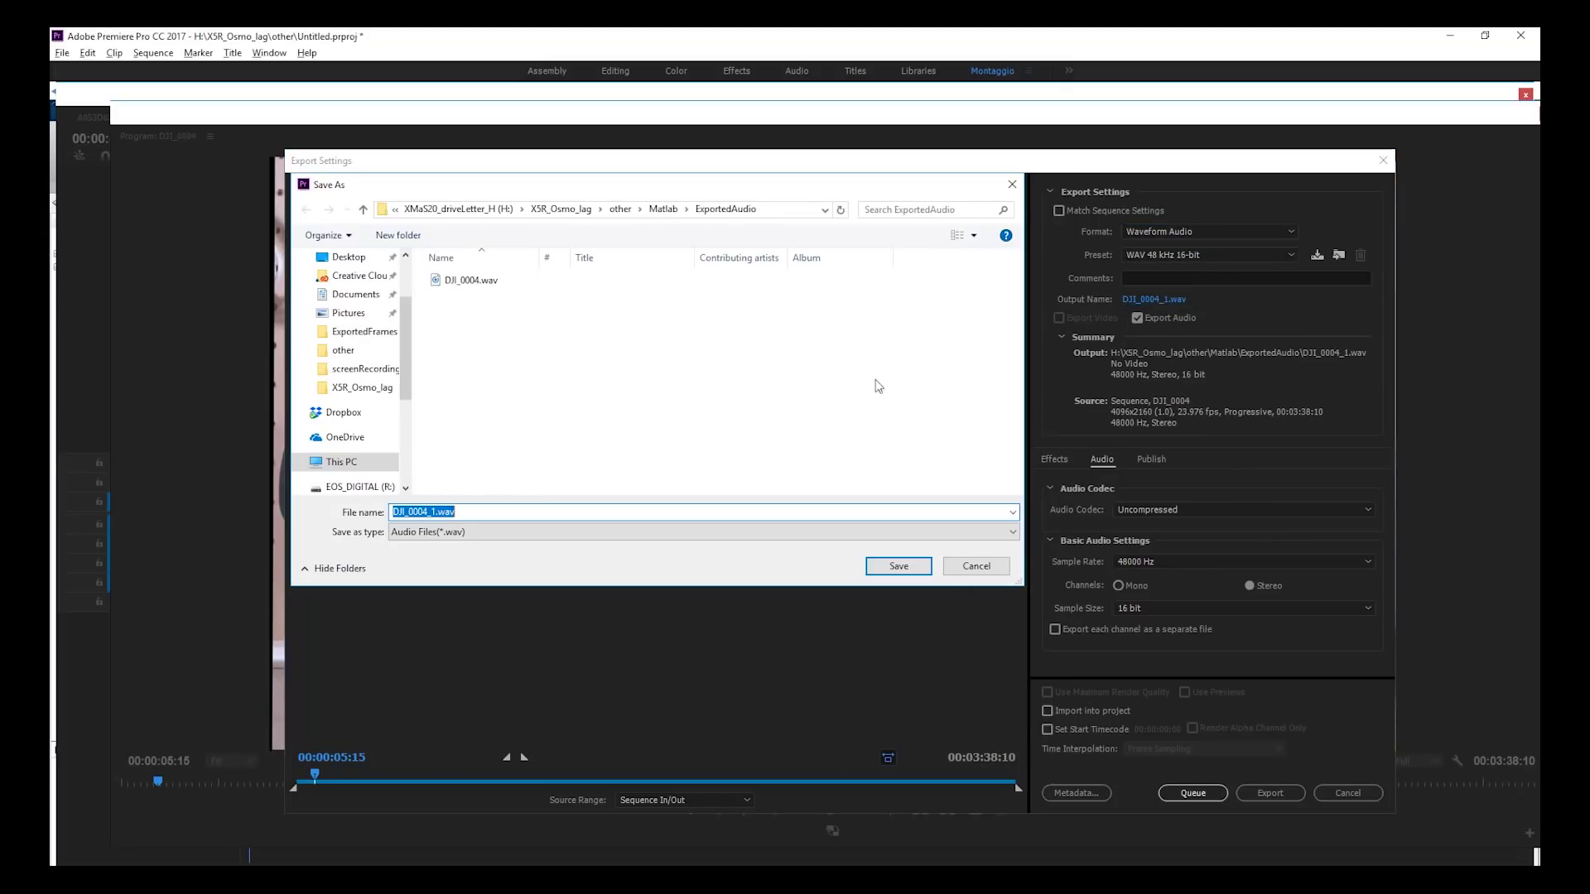
{"action": "left_click", "coordinate": [976, 566]}
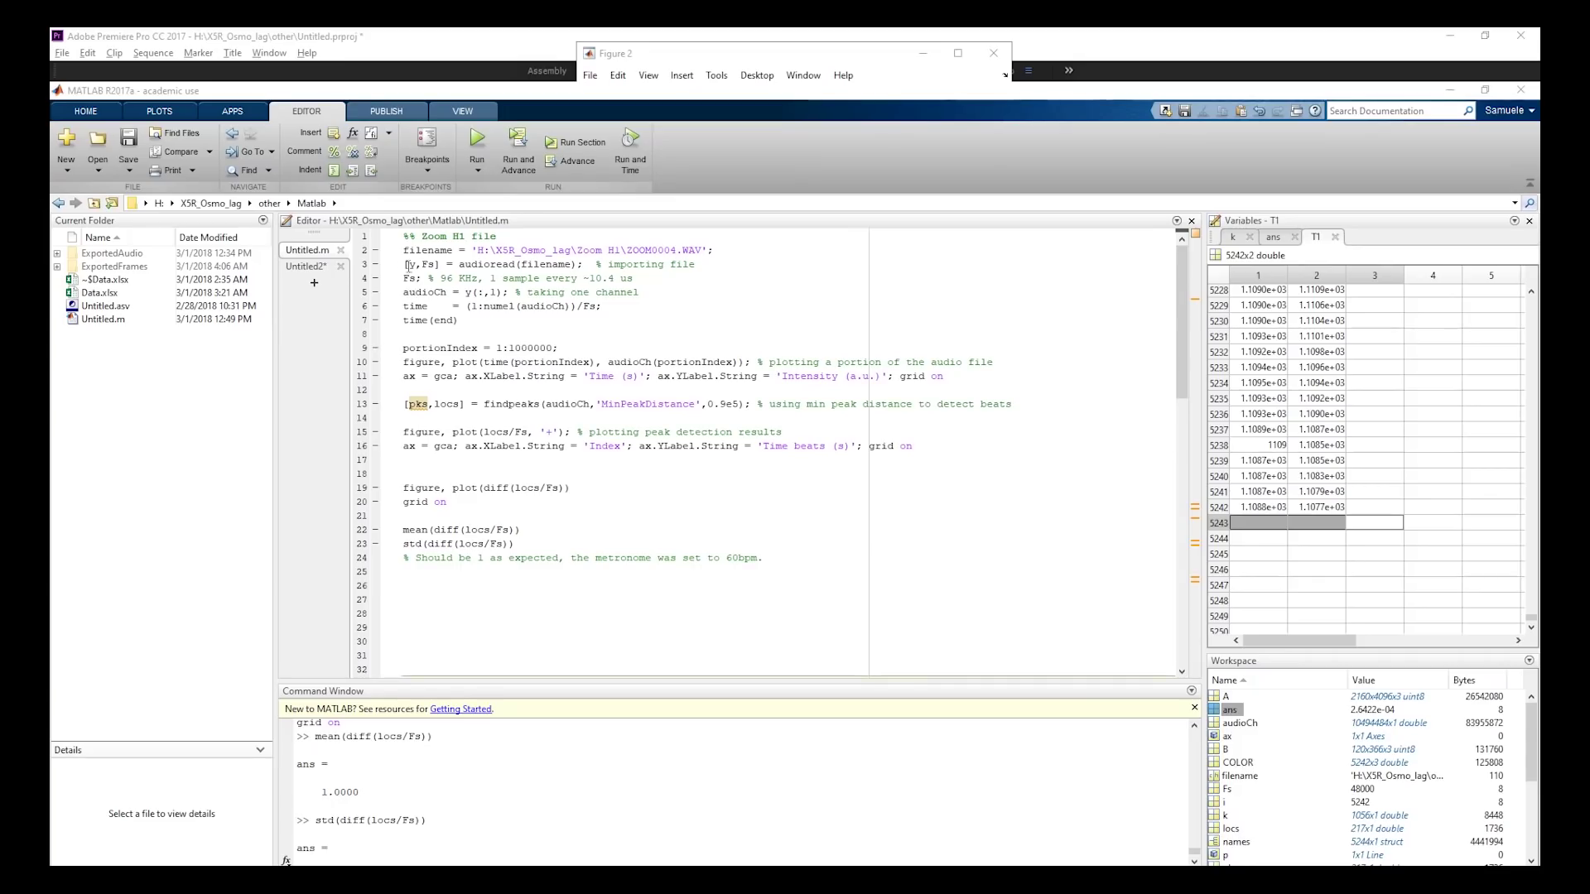
Load the Zoom H1 audio file and display its 96000 Hz sample rate.
{"action": "left_click", "coordinate": [391, 251]}
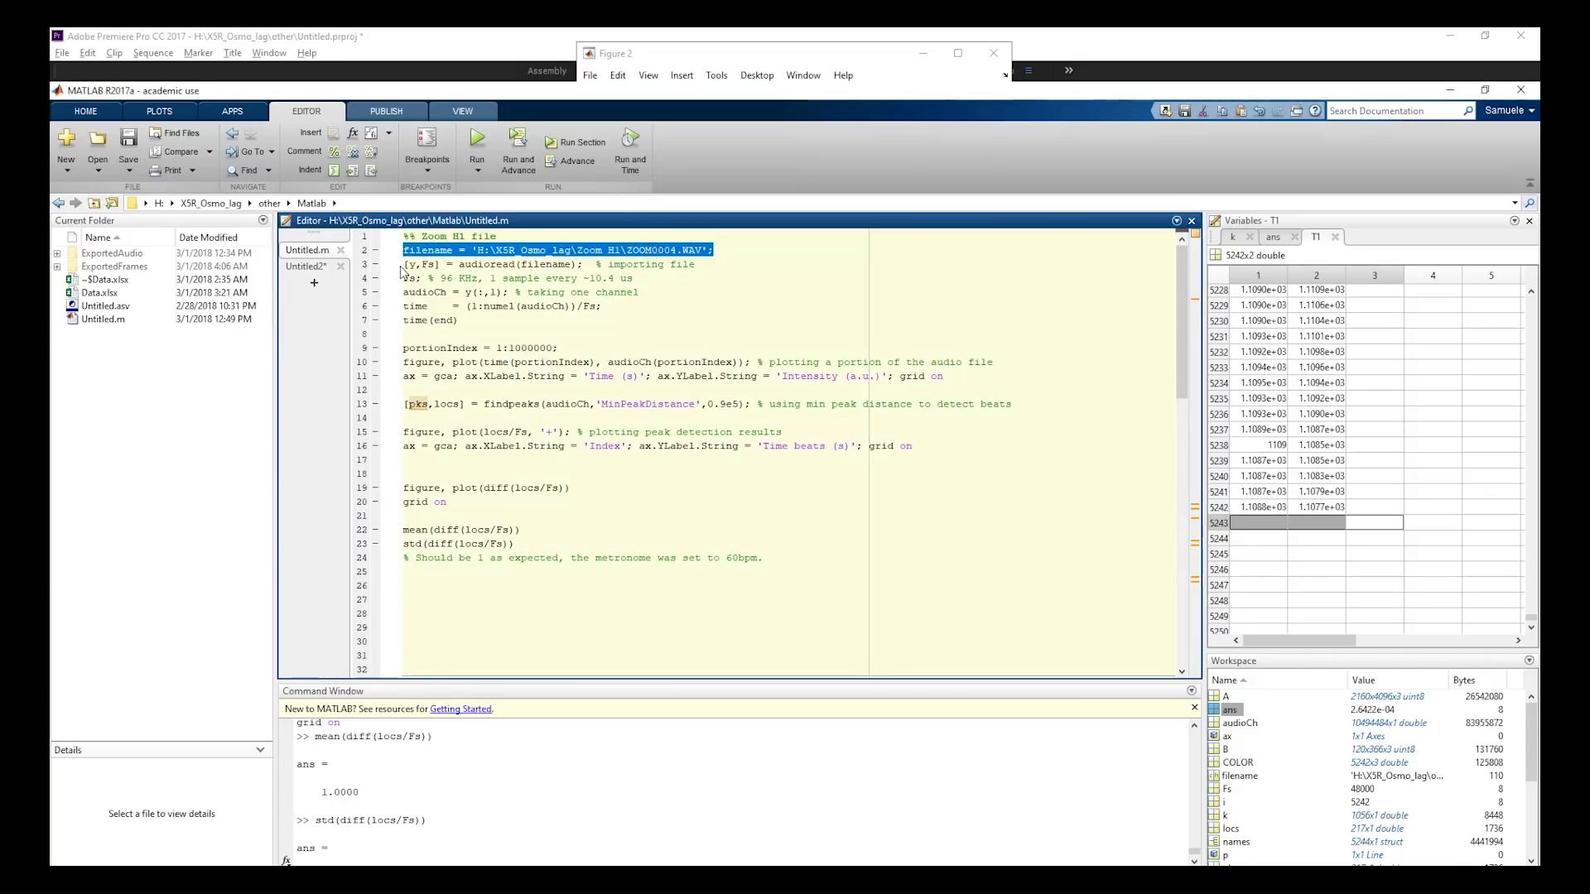
{"action": "key", "text": "F9"}
{"action": "left_click", "coordinate": [401, 269]}
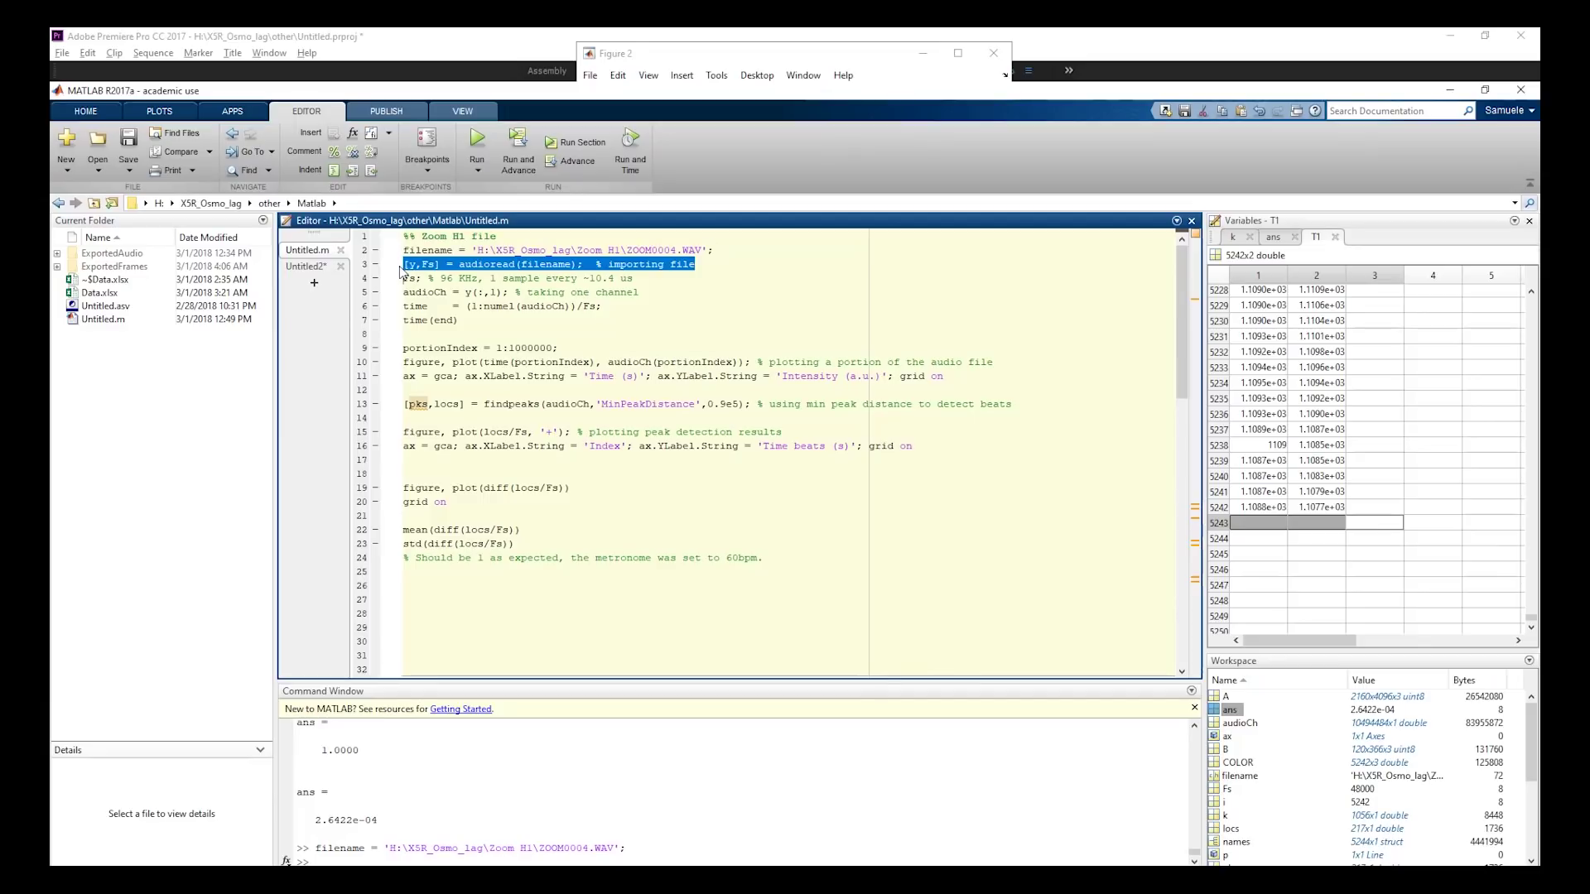
{"action": "key", "text": "F9"}
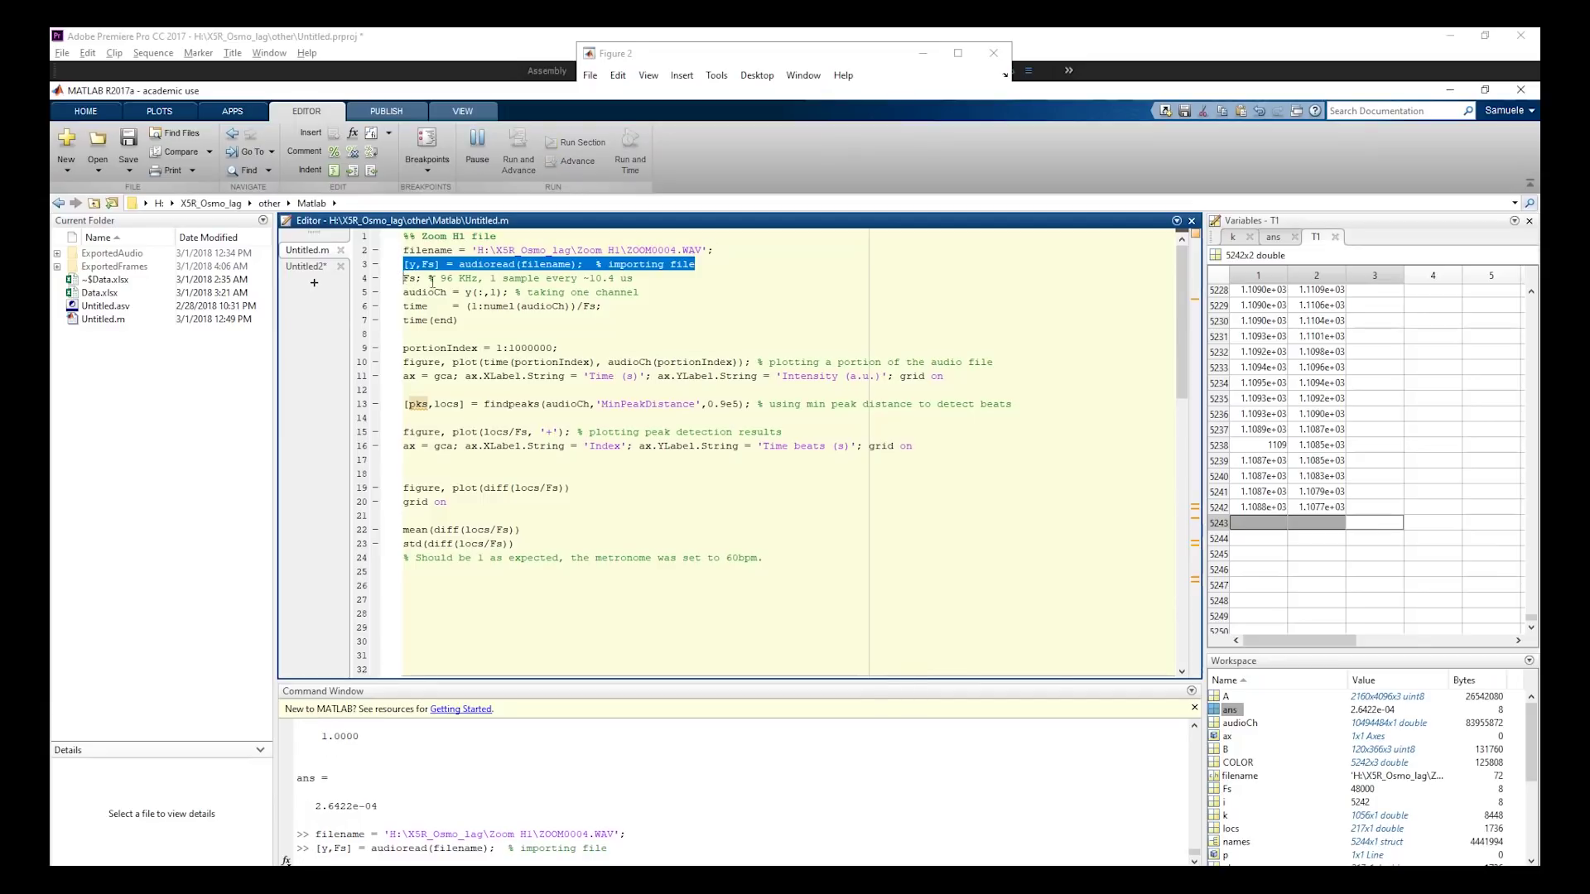
{"action": "double_click", "coordinate": [415, 280]}
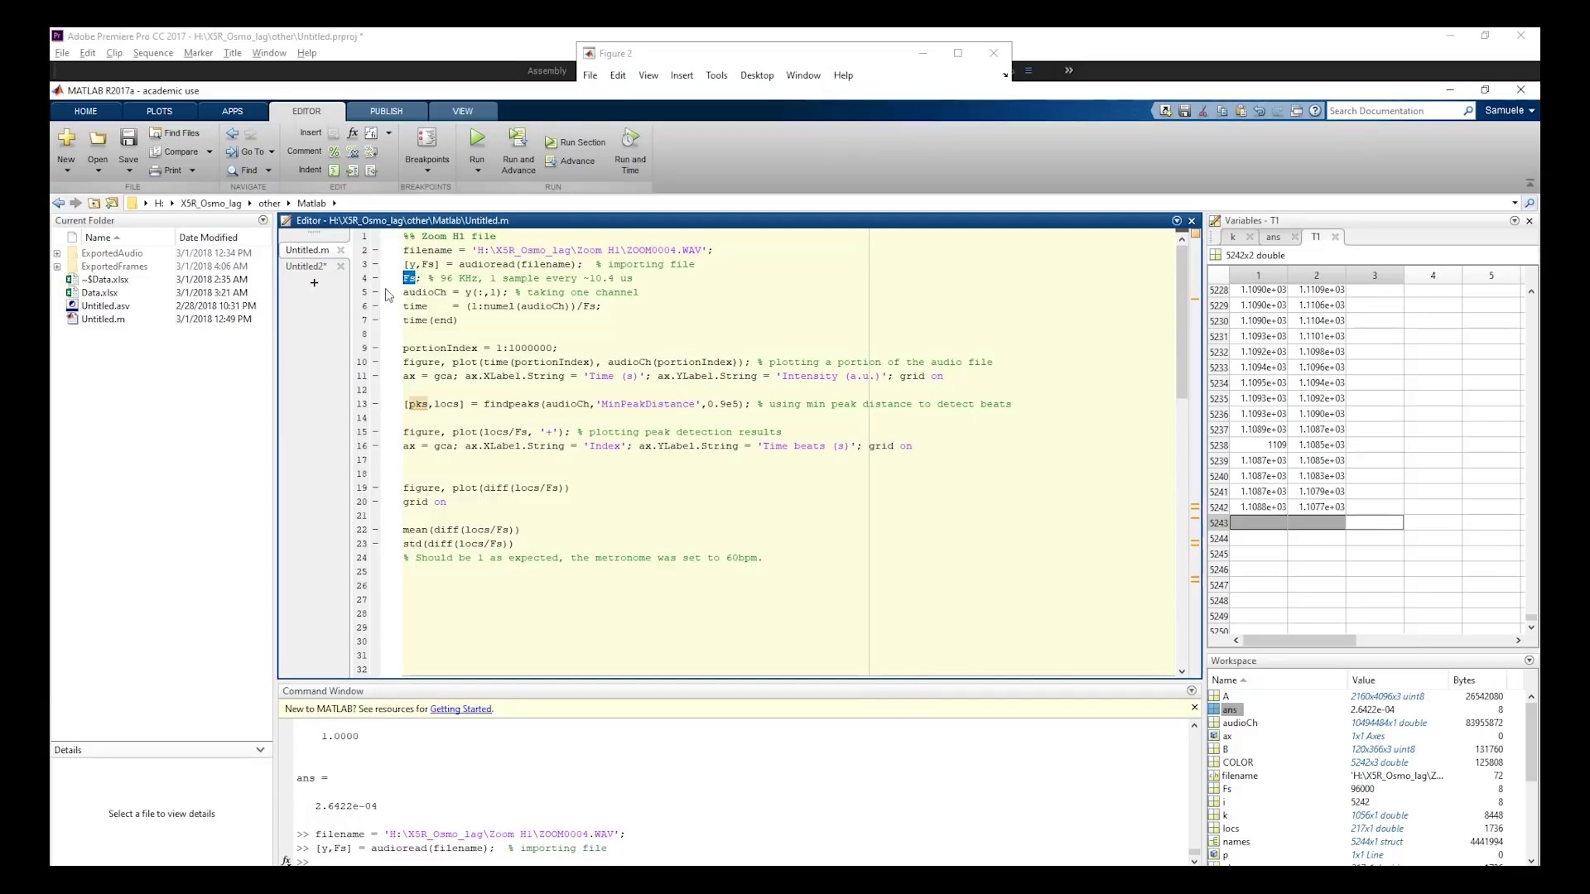
{"action": "key", "text": "F9"}
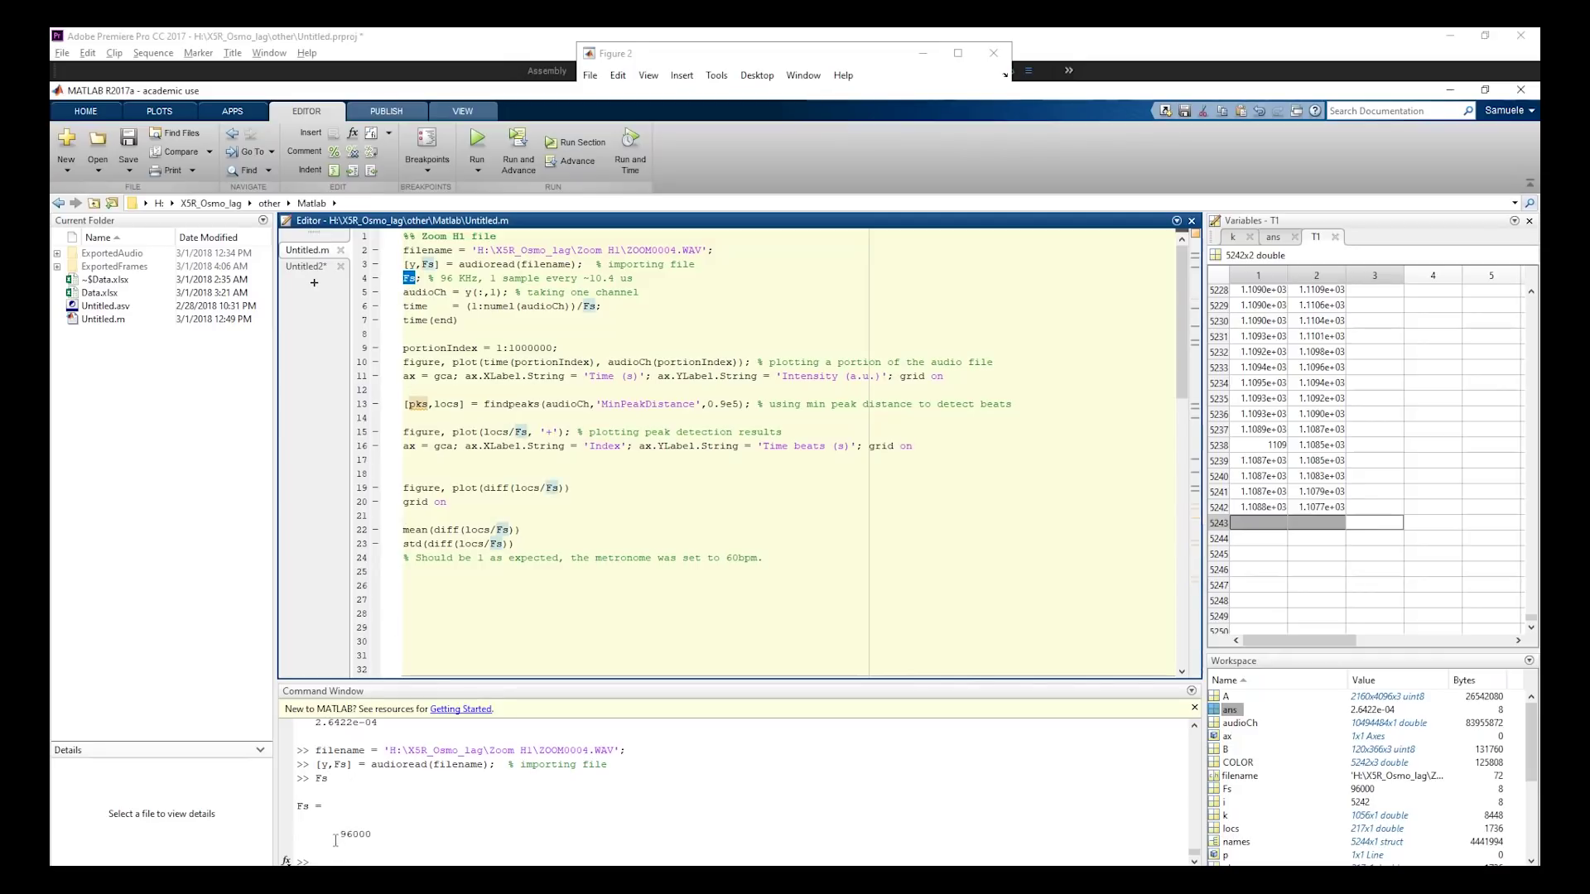
{"action": "left_click_drag", "start_coordinate": [334, 835], "coordinate": [377, 837]}
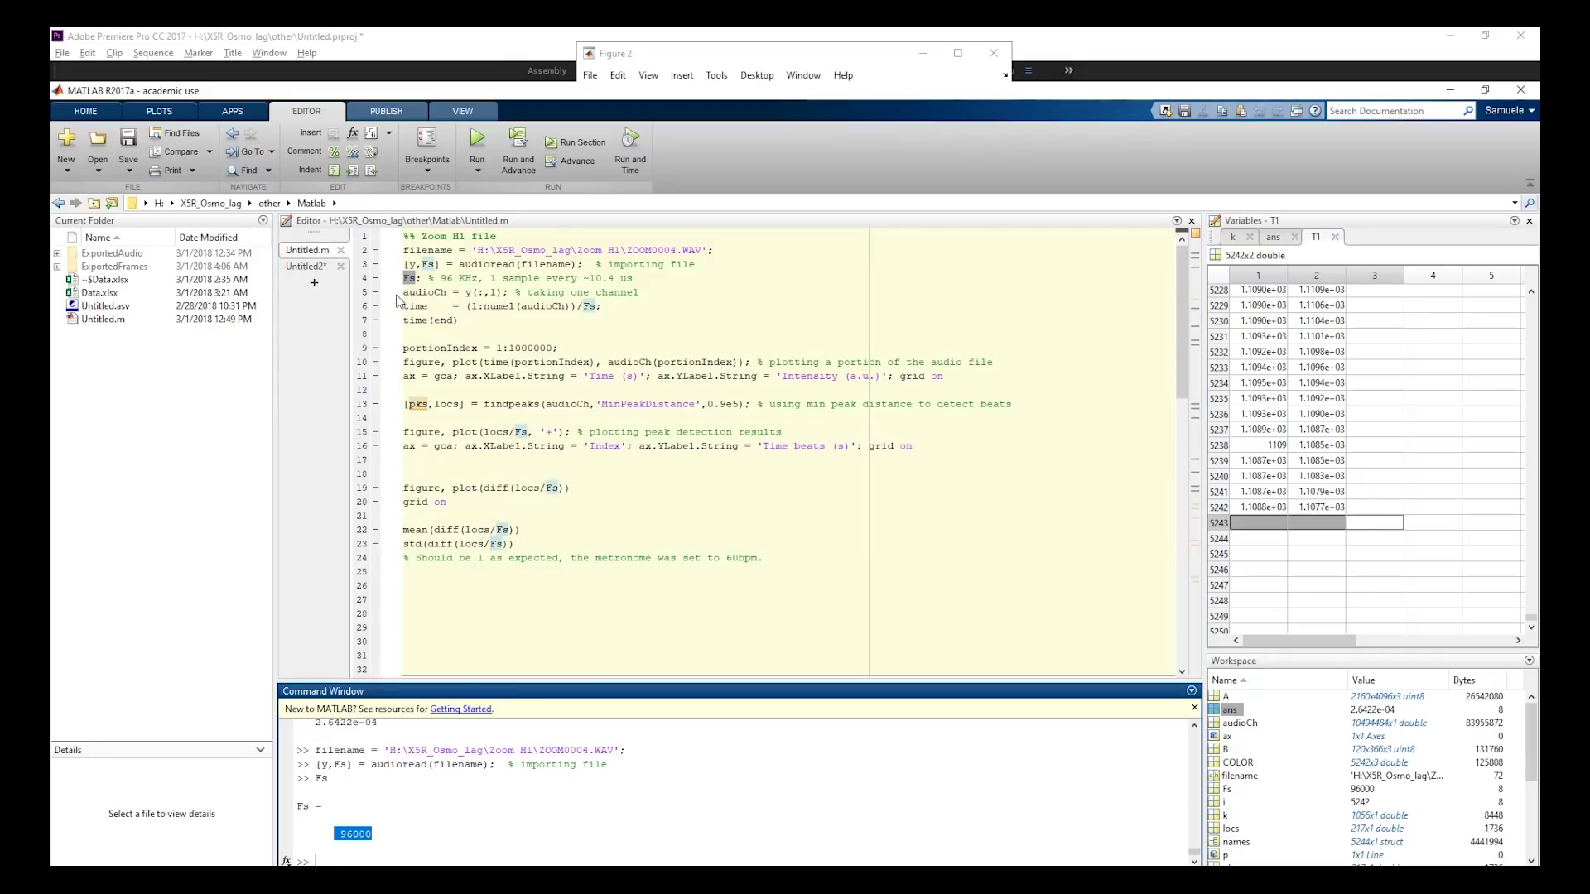
Compute the 225.964 s duration and plot the audio intensity in a maximized Figure 3.
{"action": "left_click_drag", "start_coordinate": [398, 298], "coordinate": [481, 320]}
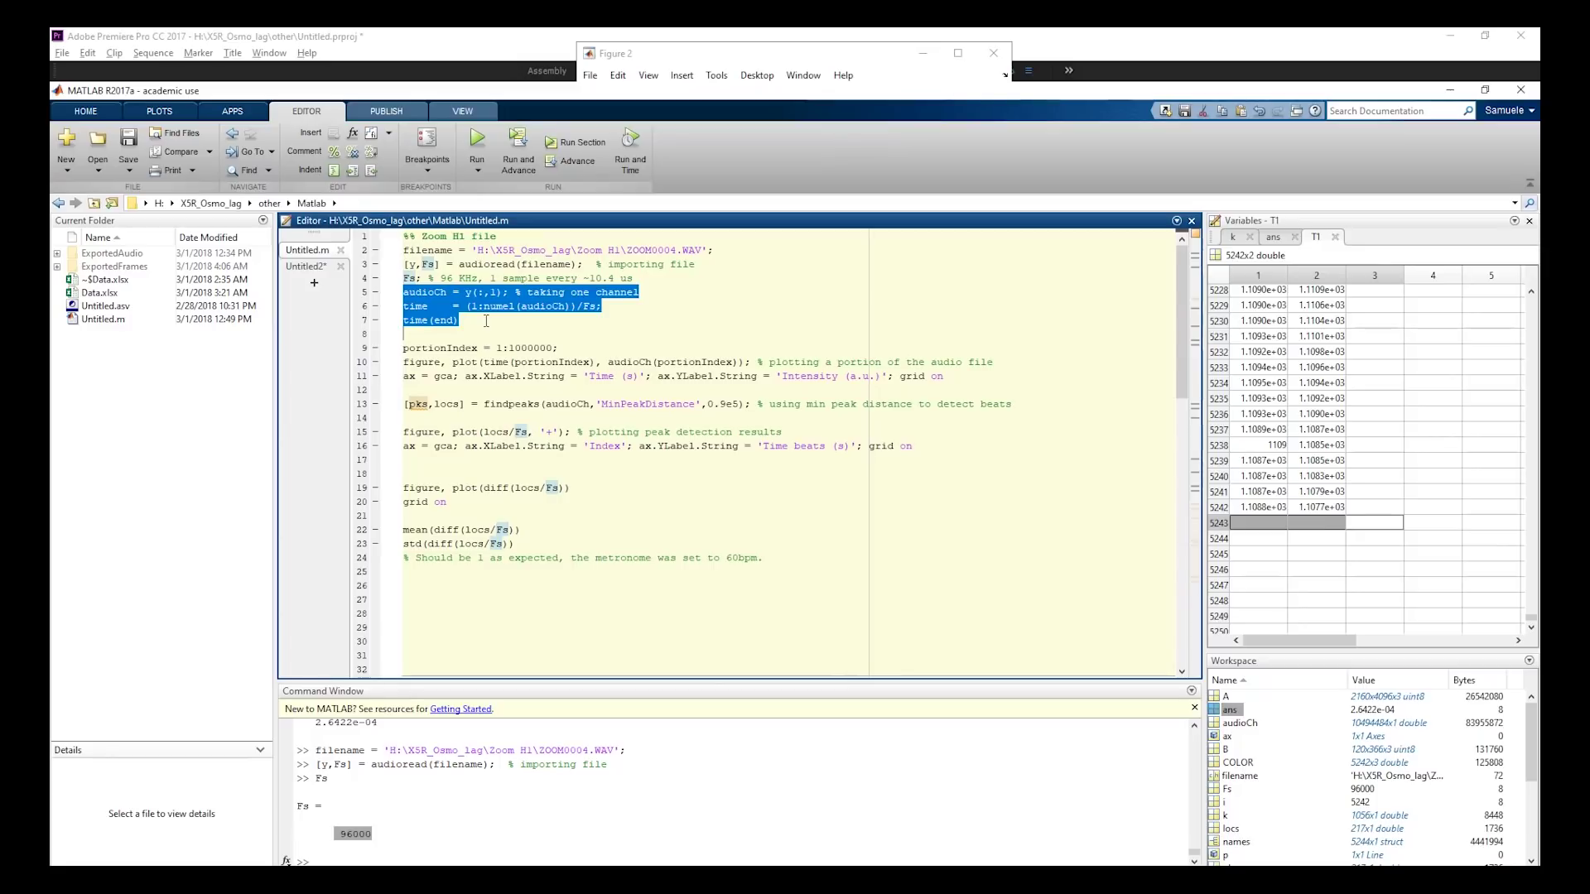
{"action": "key", "text": "F9"}
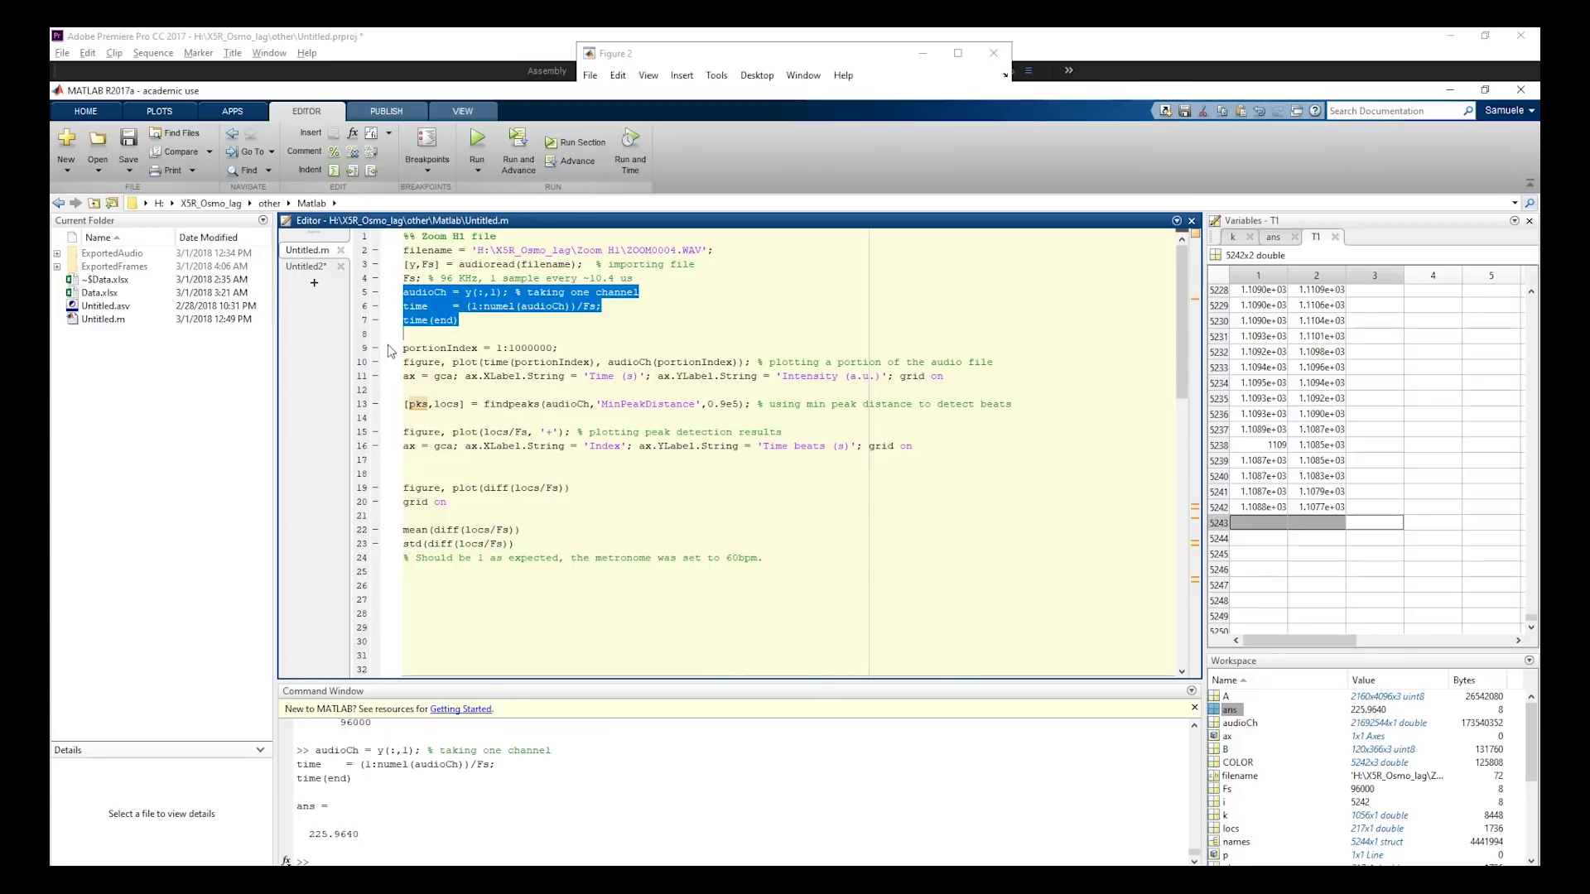
{"action": "left_click_drag", "start_coordinate": [391, 351], "coordinate": [397, 381]}
{"action": "key", "text": "F9"}
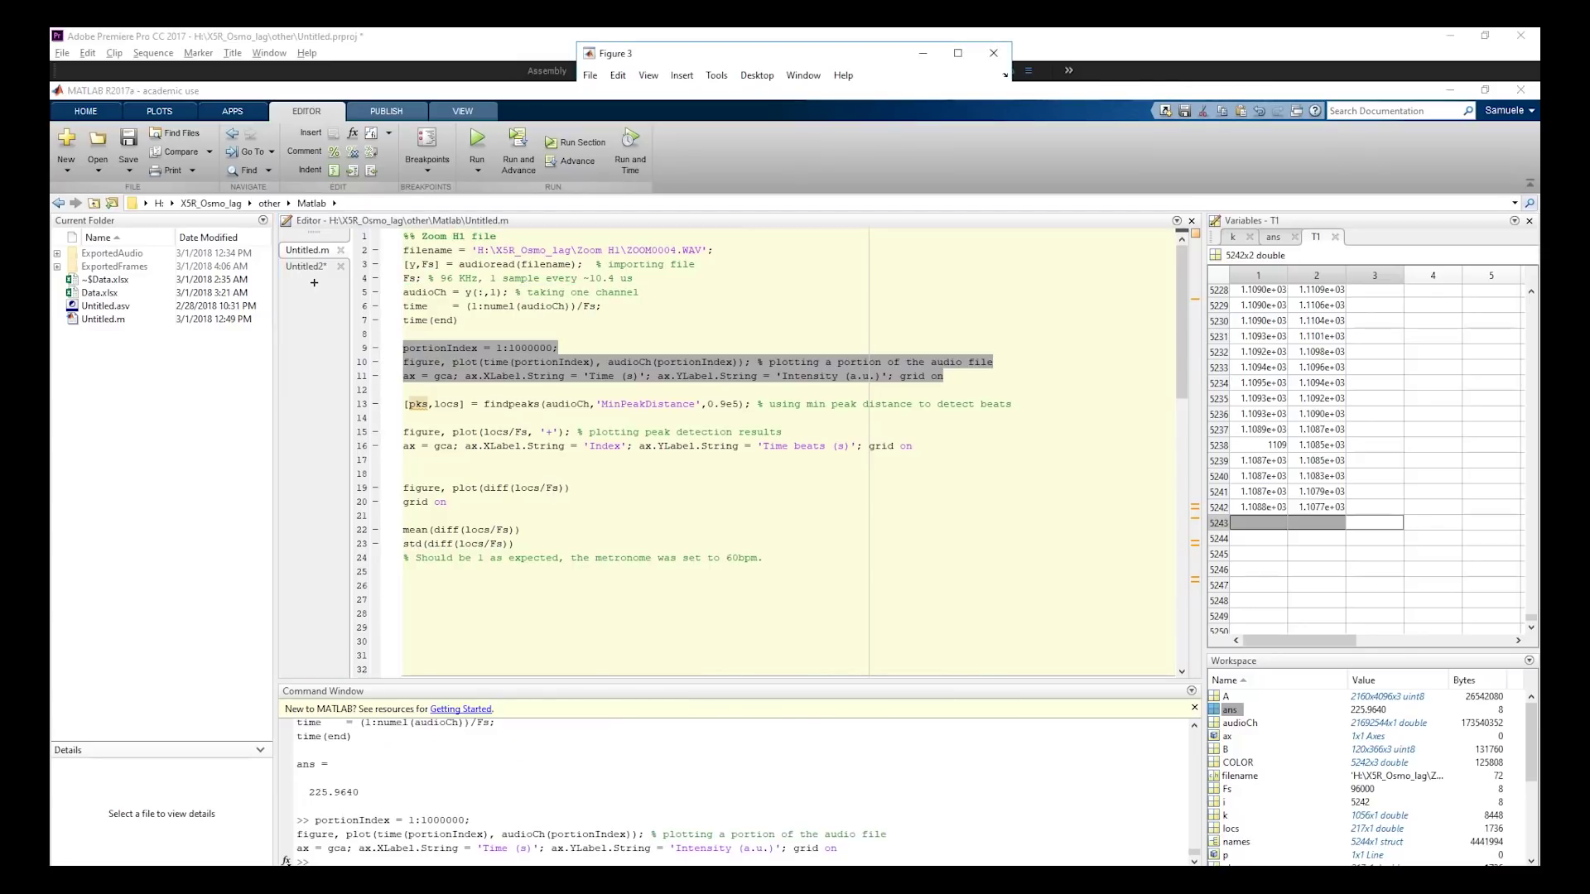
{"action": "key", "text": "super+Up"}
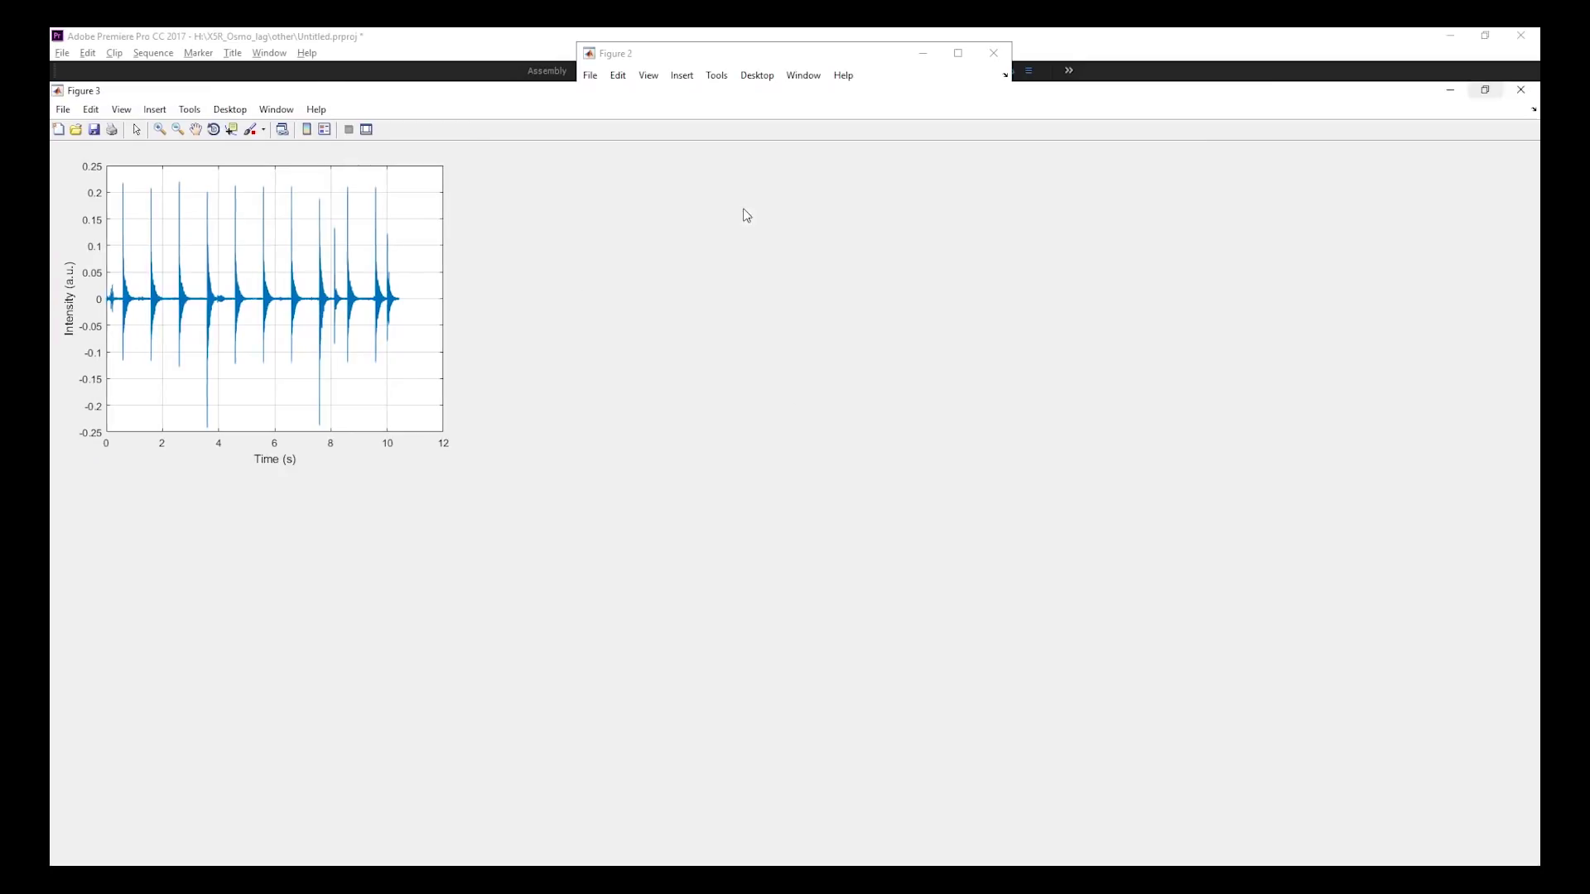
Add data tips on the peaks at 8.13, 10.01, 2.594 and 3.594 s.
{"action": "left_click", "coordinate": [232, 130]}
{"action": "left_click", "coordinate": [1027, 345]}
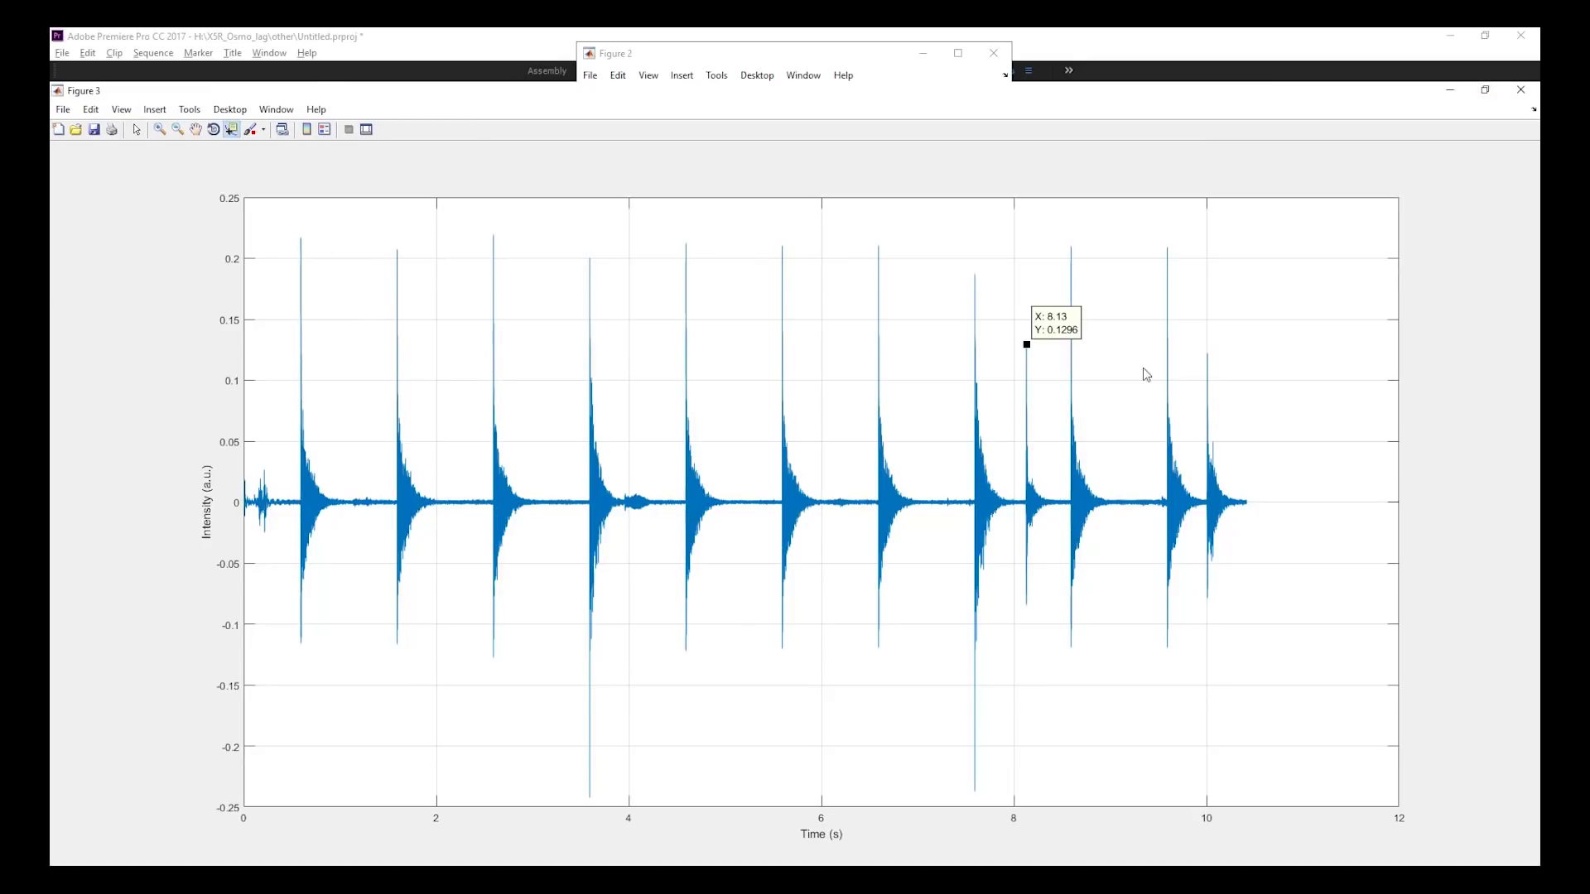
{"action": "right_click", "coordinate": [1120, 371]}
{"action": "left_click", "coordinate": [1189, 417]}
{"action": "left_click", "coordinate": [1207, 355]}
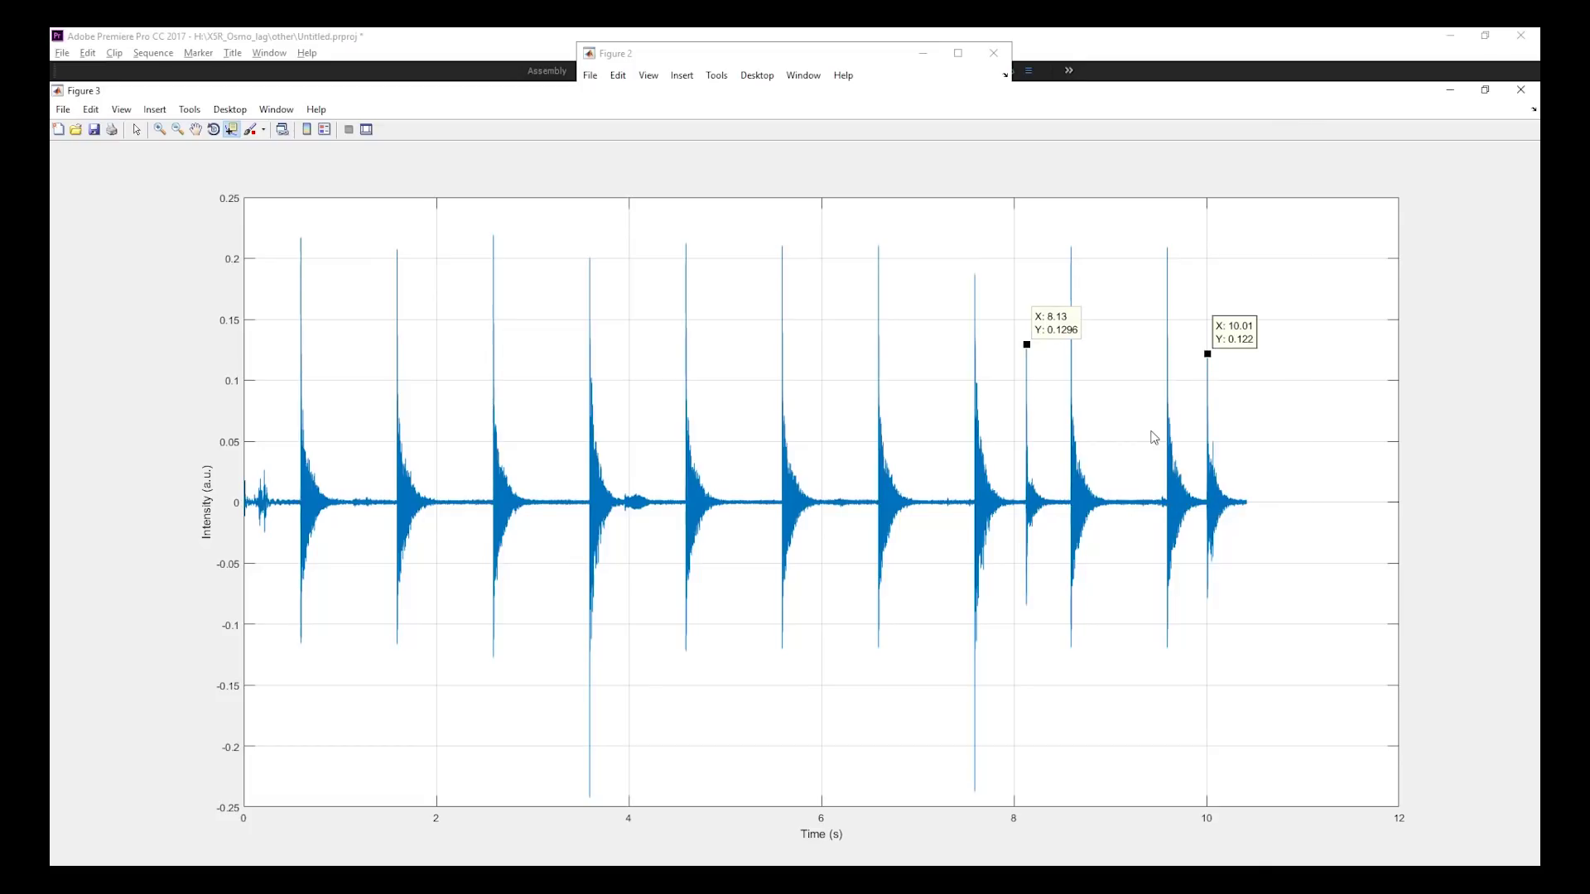
{"action": "right_click", "coordinate": [499, 365]}
{"action": "left_click", "coordinate": [556, 386]}
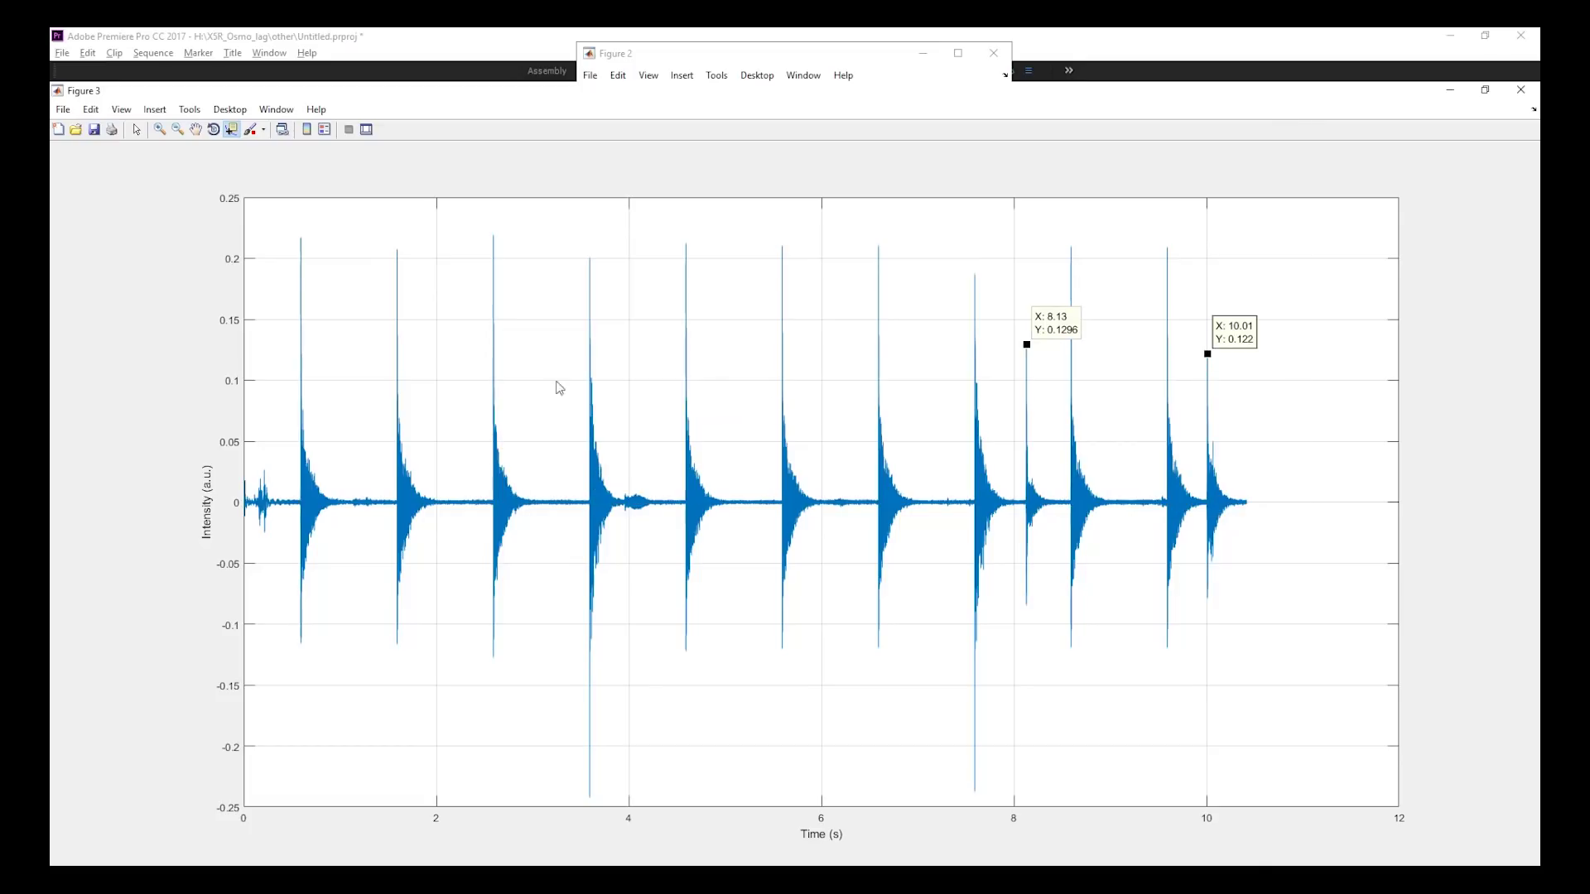
{"action": "left_click", "coordinate": [514, 261]}
{"action": "right_click", "coordinate": [629, 345]}
{"action": "left_click", "coordinate": [651, 356]}
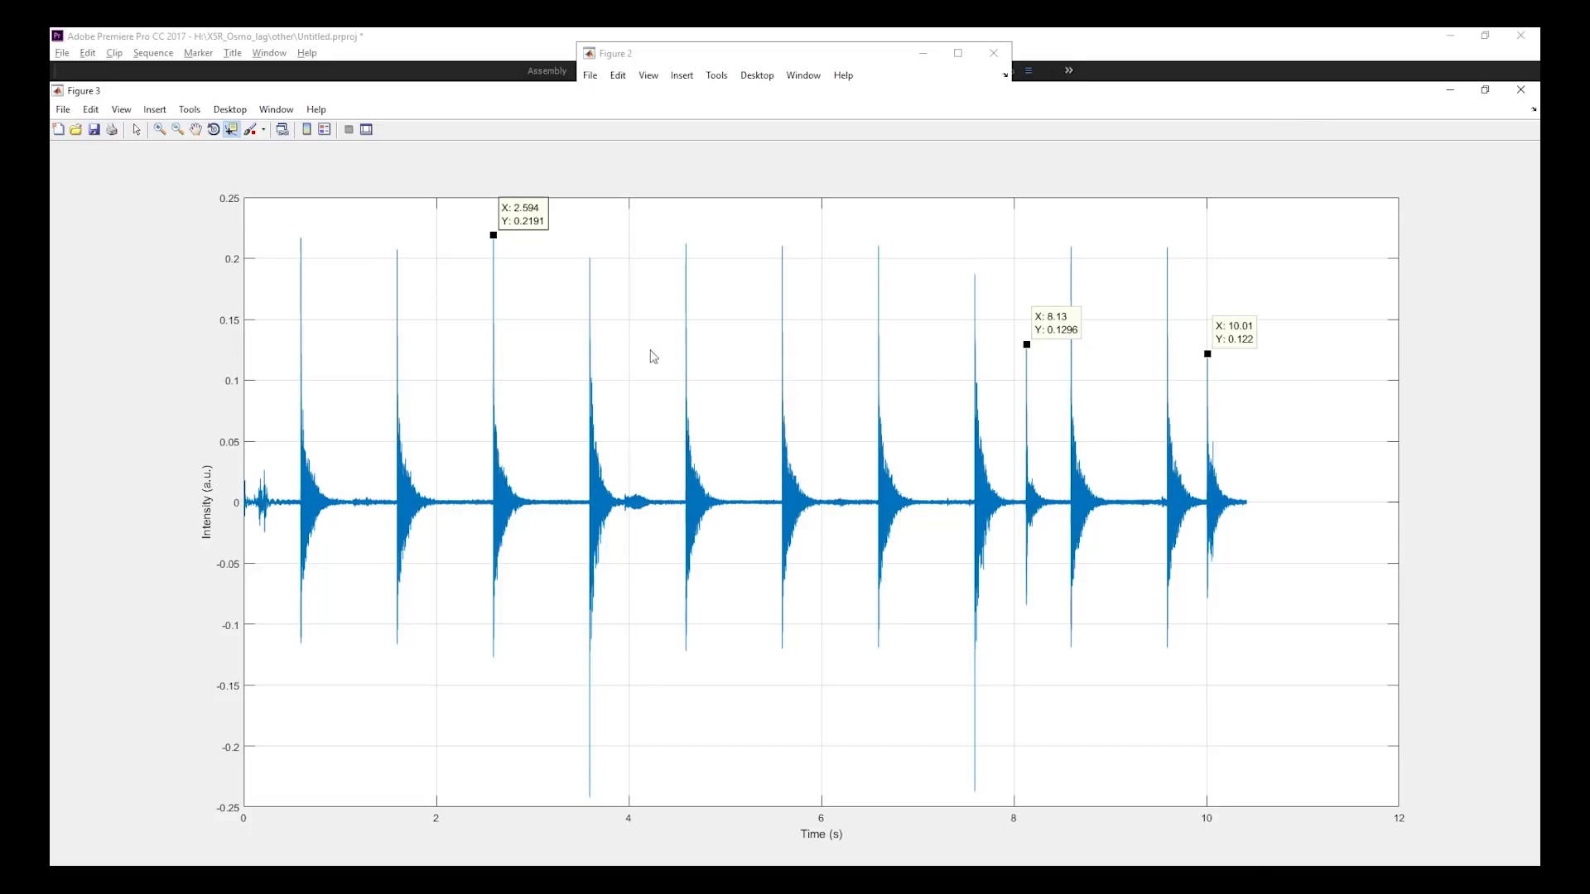
{"action": "left_click", "coordinate": [590, 260]}
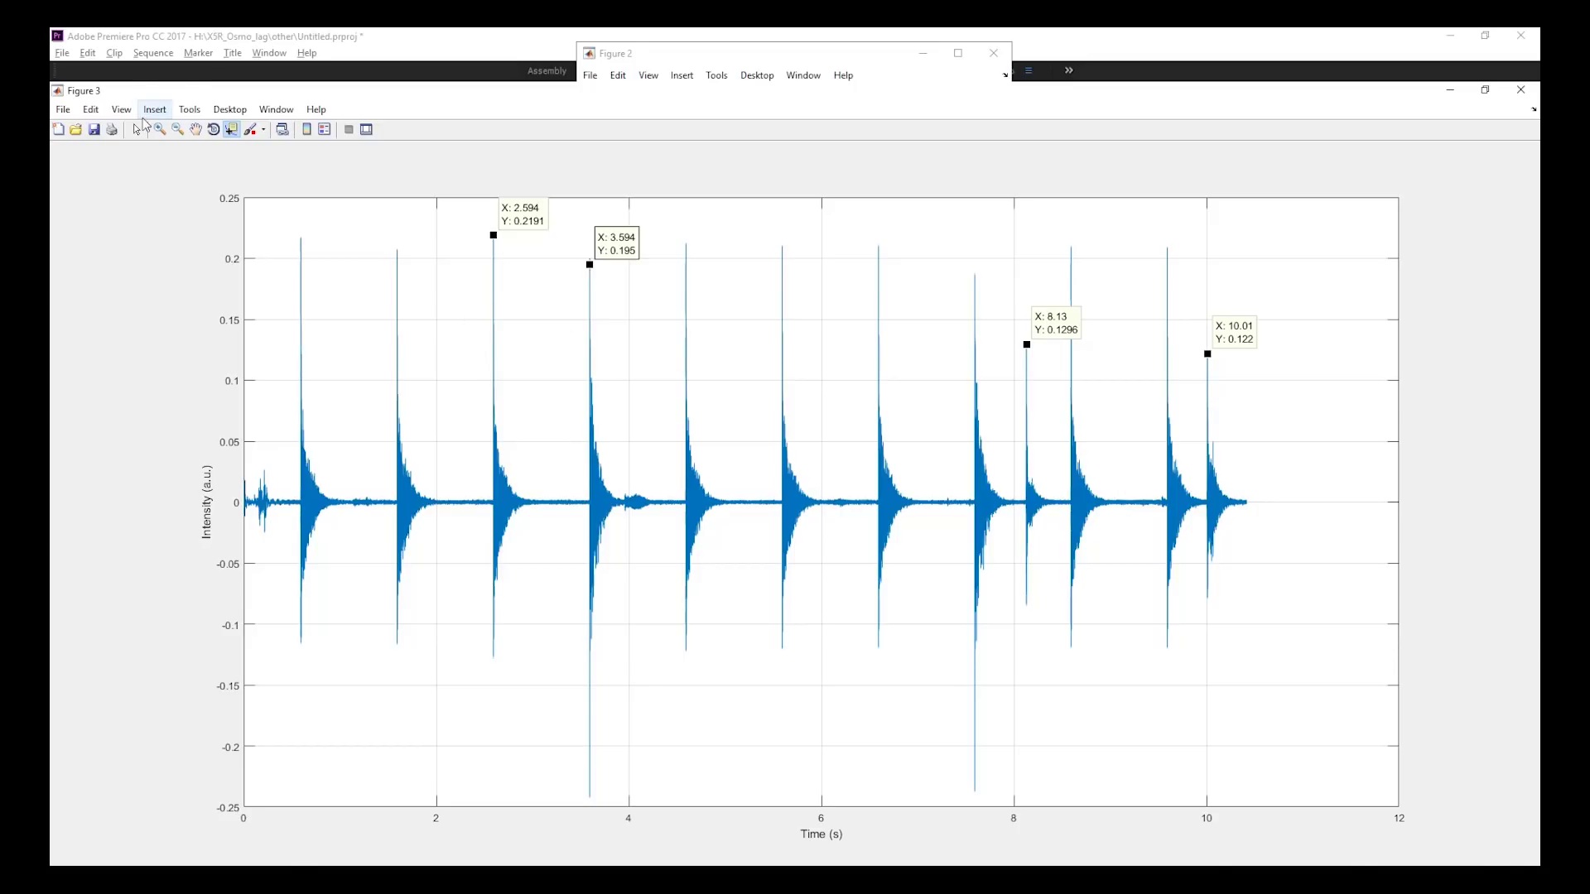
Run script lines 13–16 to detect and plot the beat peaks.
{"action": "key", "text": "alt+Tab"}
{"action": "left_click_drag", "start_coordinate": [396, 432], "coordinate": [913, 447]}
{"action": "key", "text": "F9"}
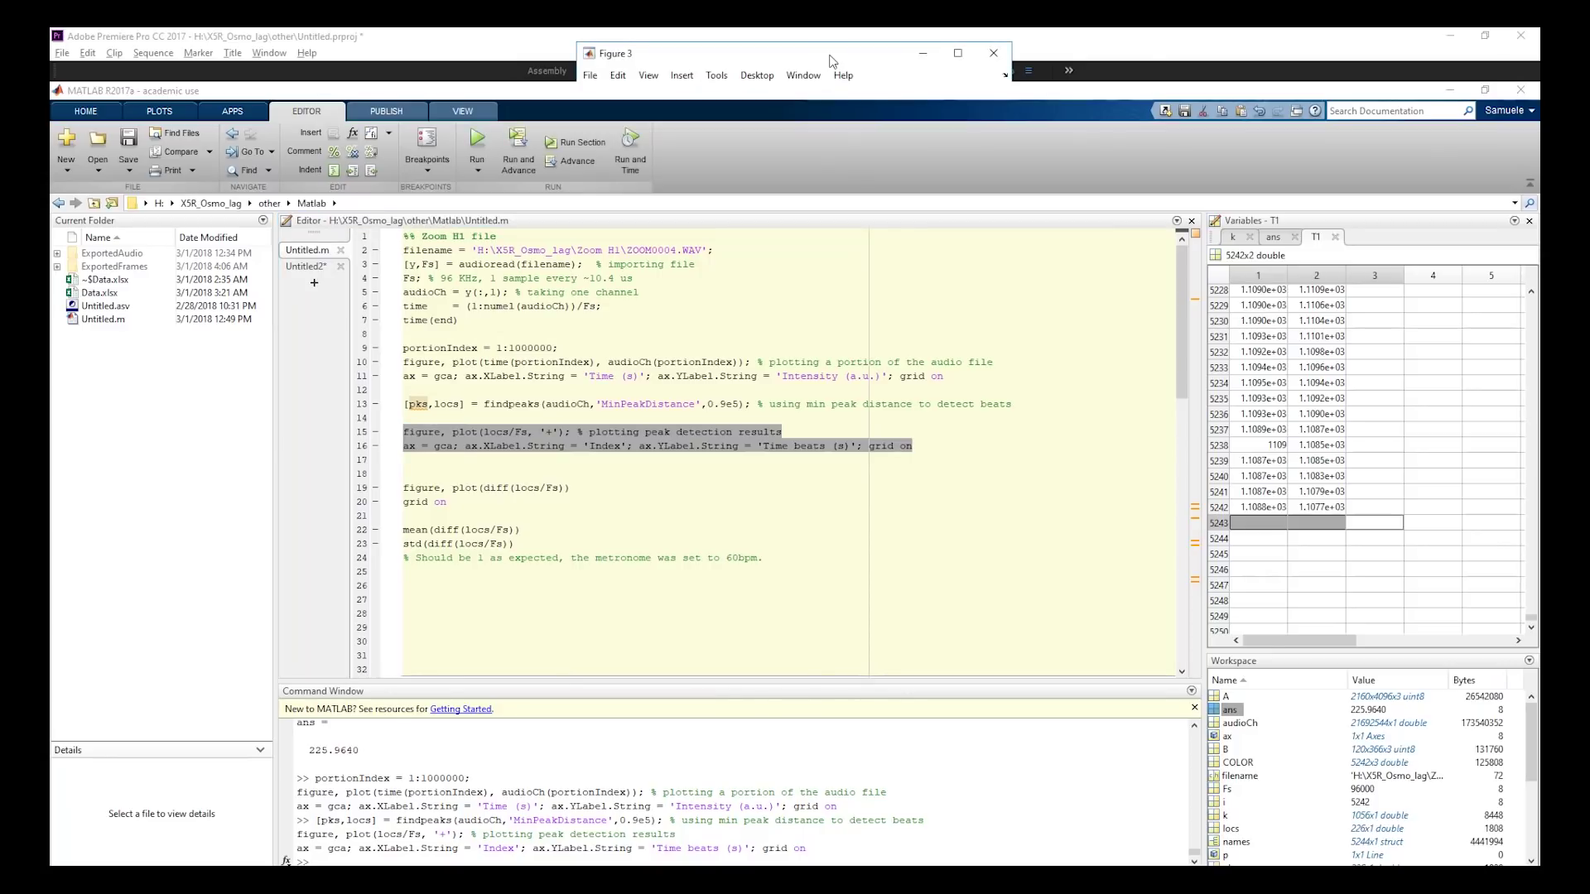
Run lines 19–20 to plot the Zoom H1 beat intervals and maximize Figure 1.
{"action": "left_click_drag", "start_coordinate": [448, 503], "coordinate": [403, 487]}
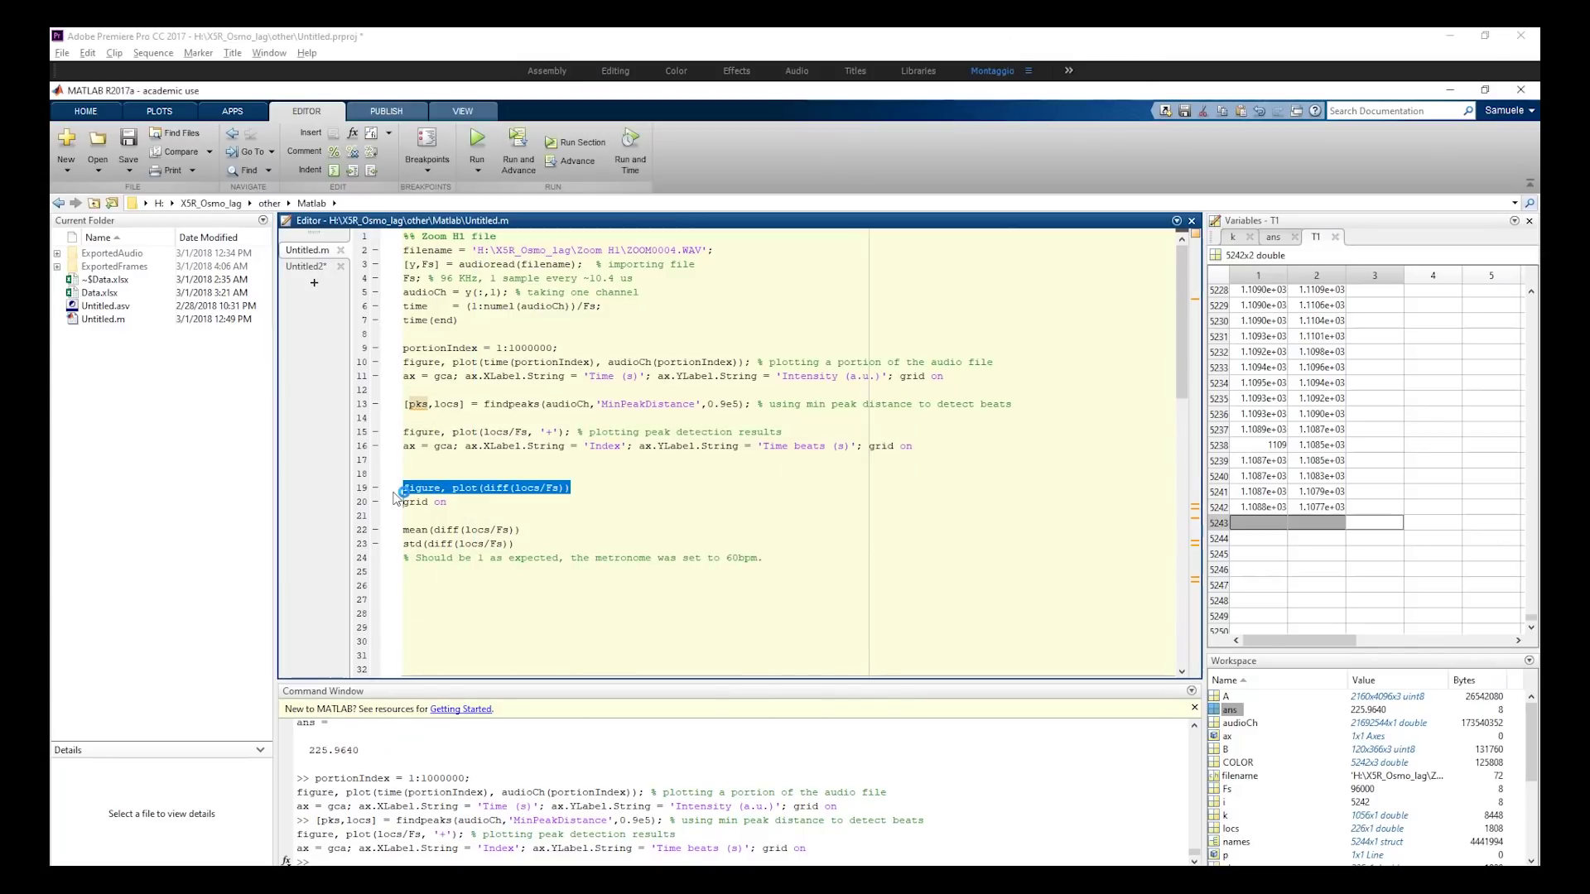
{"action": "key", "text": "F9"}
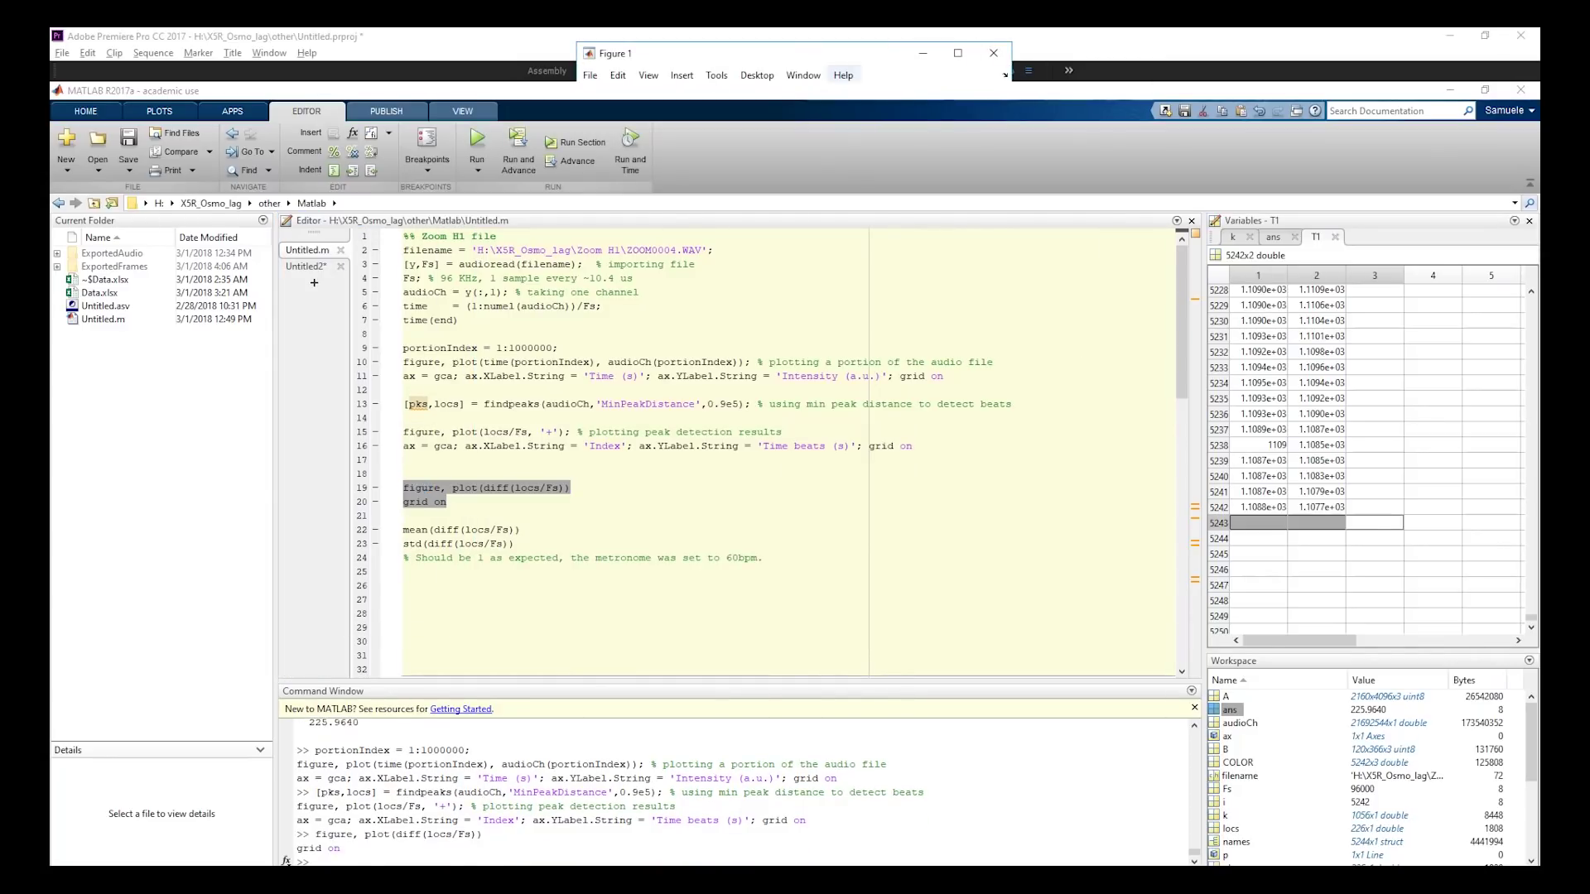
{"action": "double_click", "coordinate": [611, 189]}
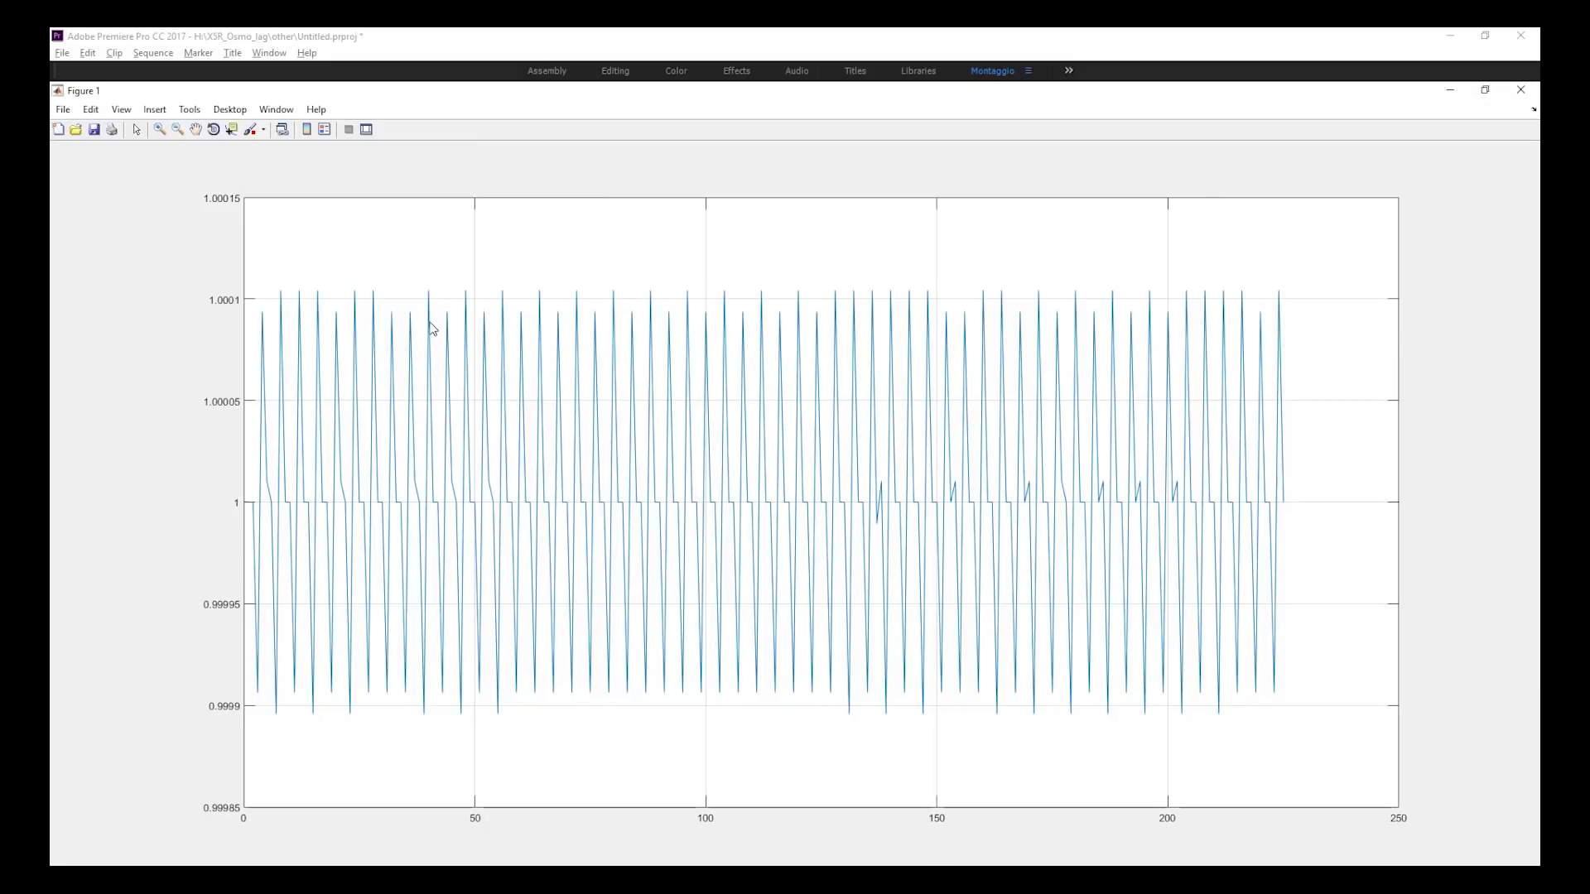
Add a linear Basic Fitting trend line (slope 6.5077e-09, intercept 1) to the plot.
{"action": "left_click", "coordinate": [190, 109]}
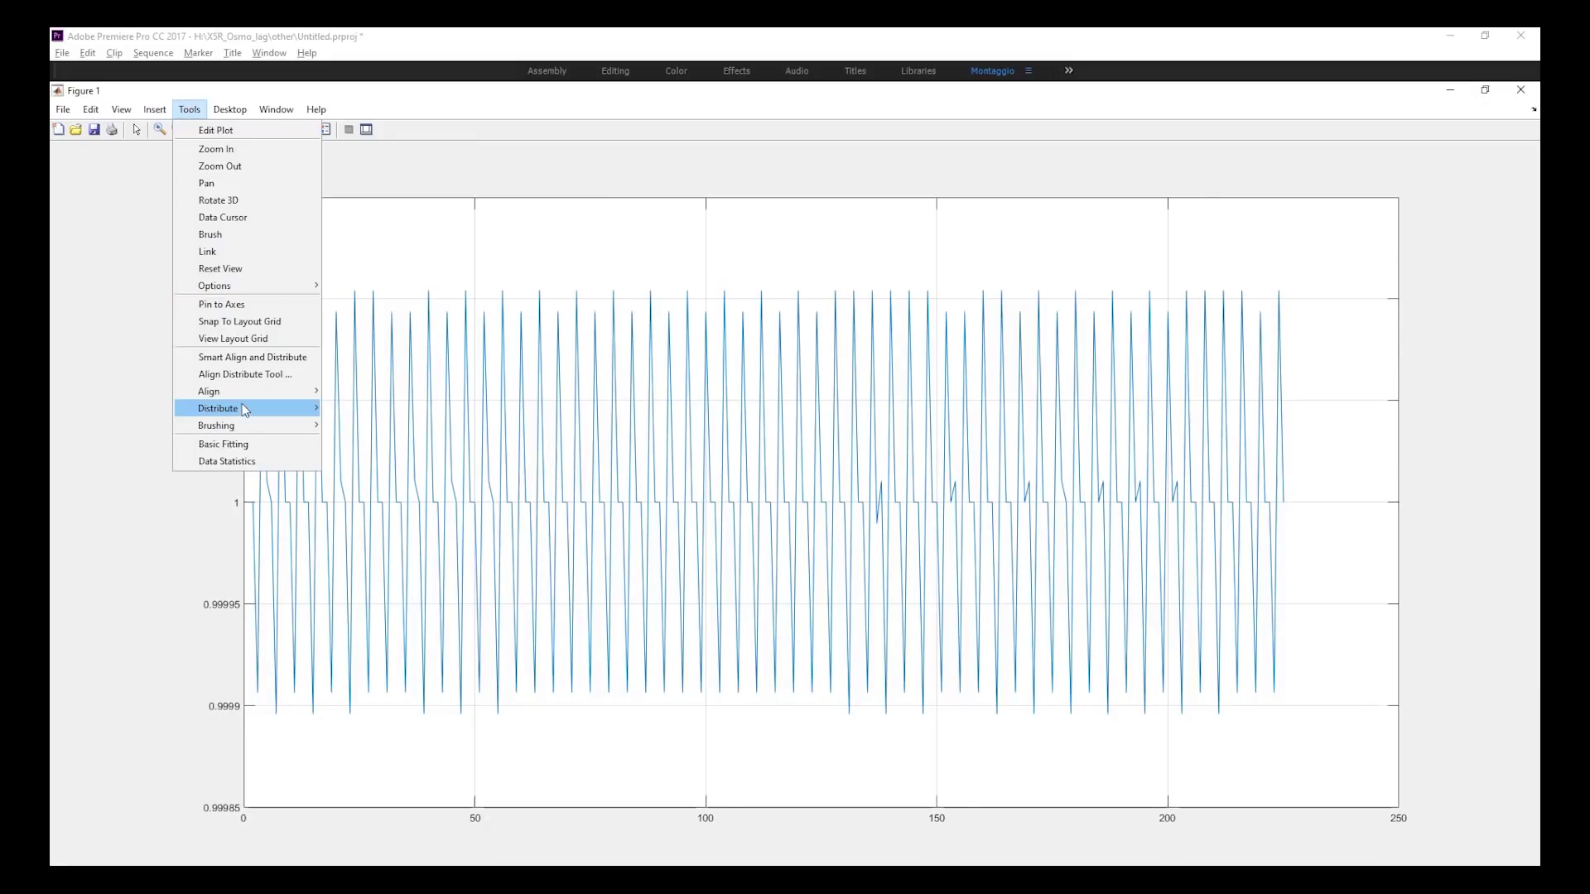
{"action": "left_click", "coordinate": [246, 444]}
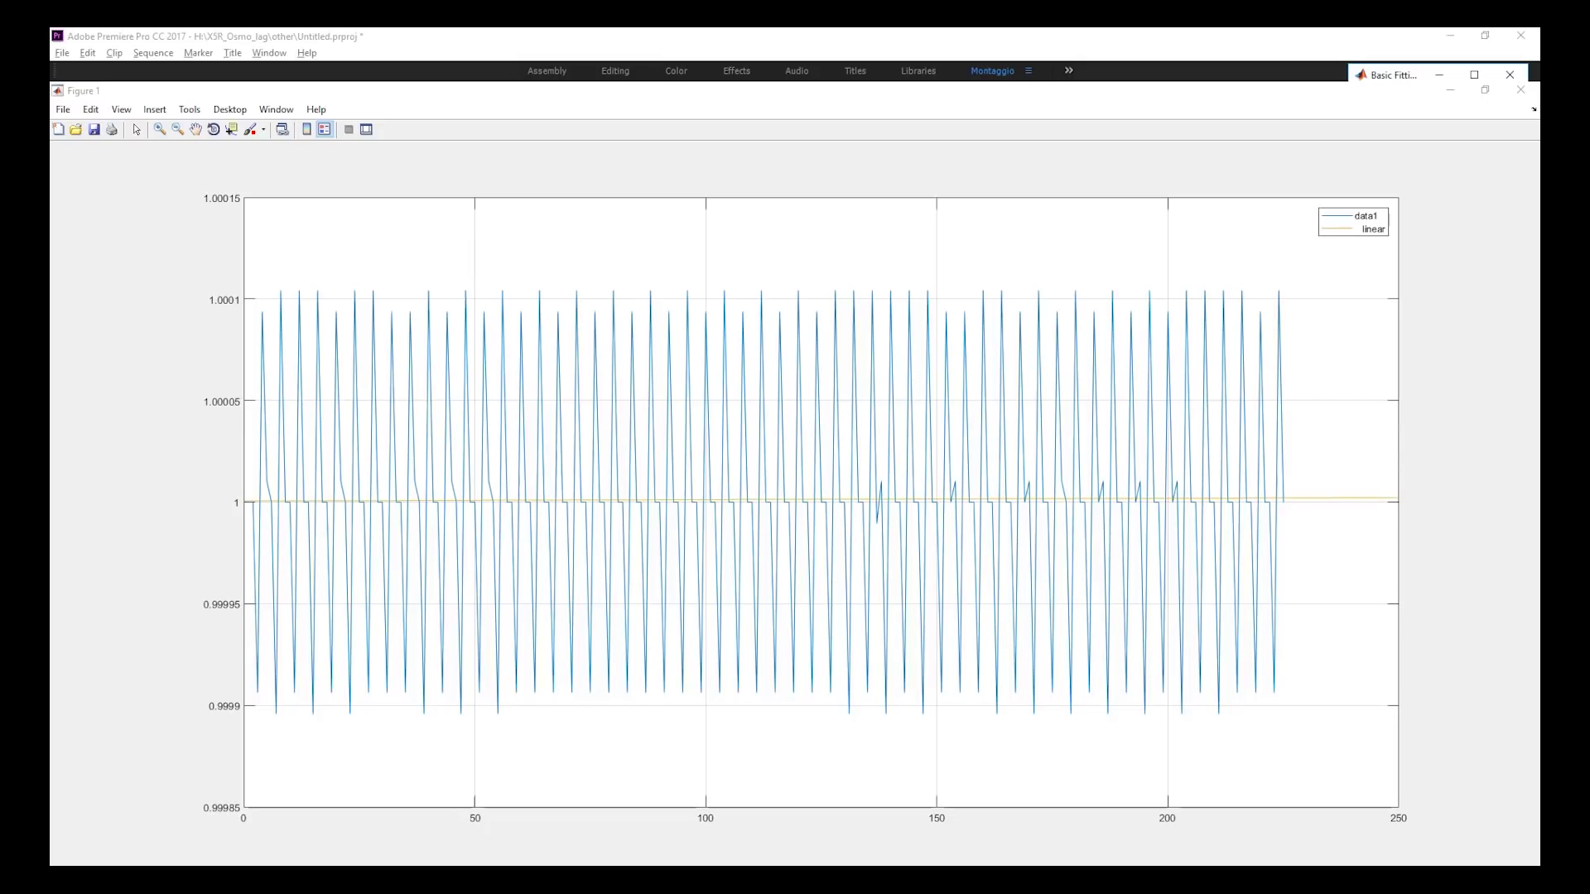
{"action": "left_click_drag", "start_coordinate": [190, 128], "coordinate": [288, 135]}
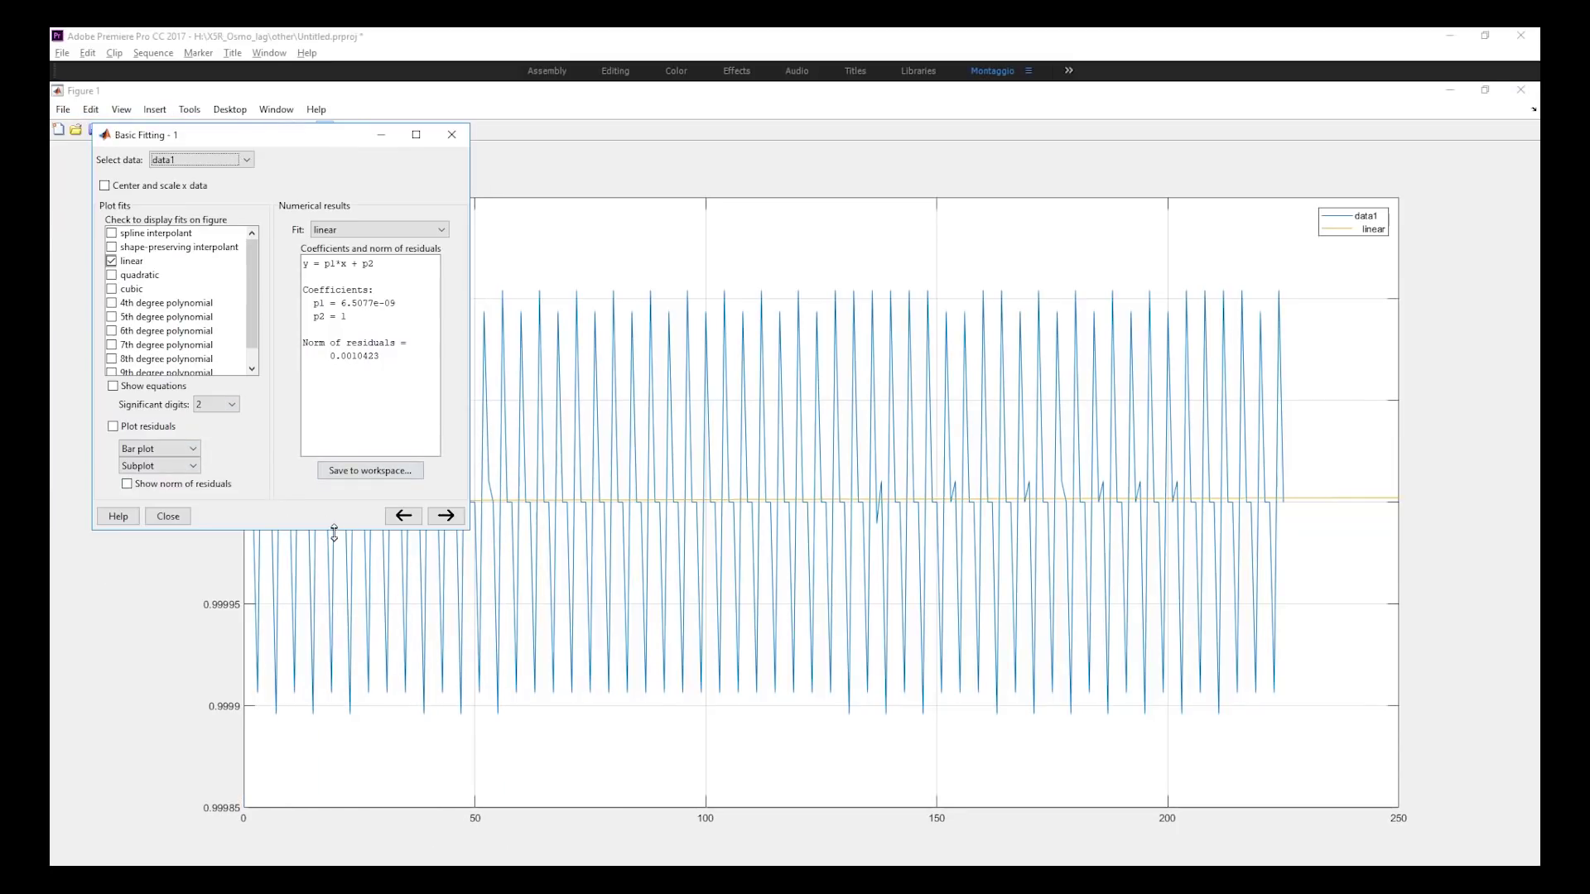
{"action": "left_click", "coordinate": [452, 135]}
Compute the Zoom H1 beat-interval mean 1.0000 and std 6.9643e-05.
{"action": "key", "text": "alt+Tab"}
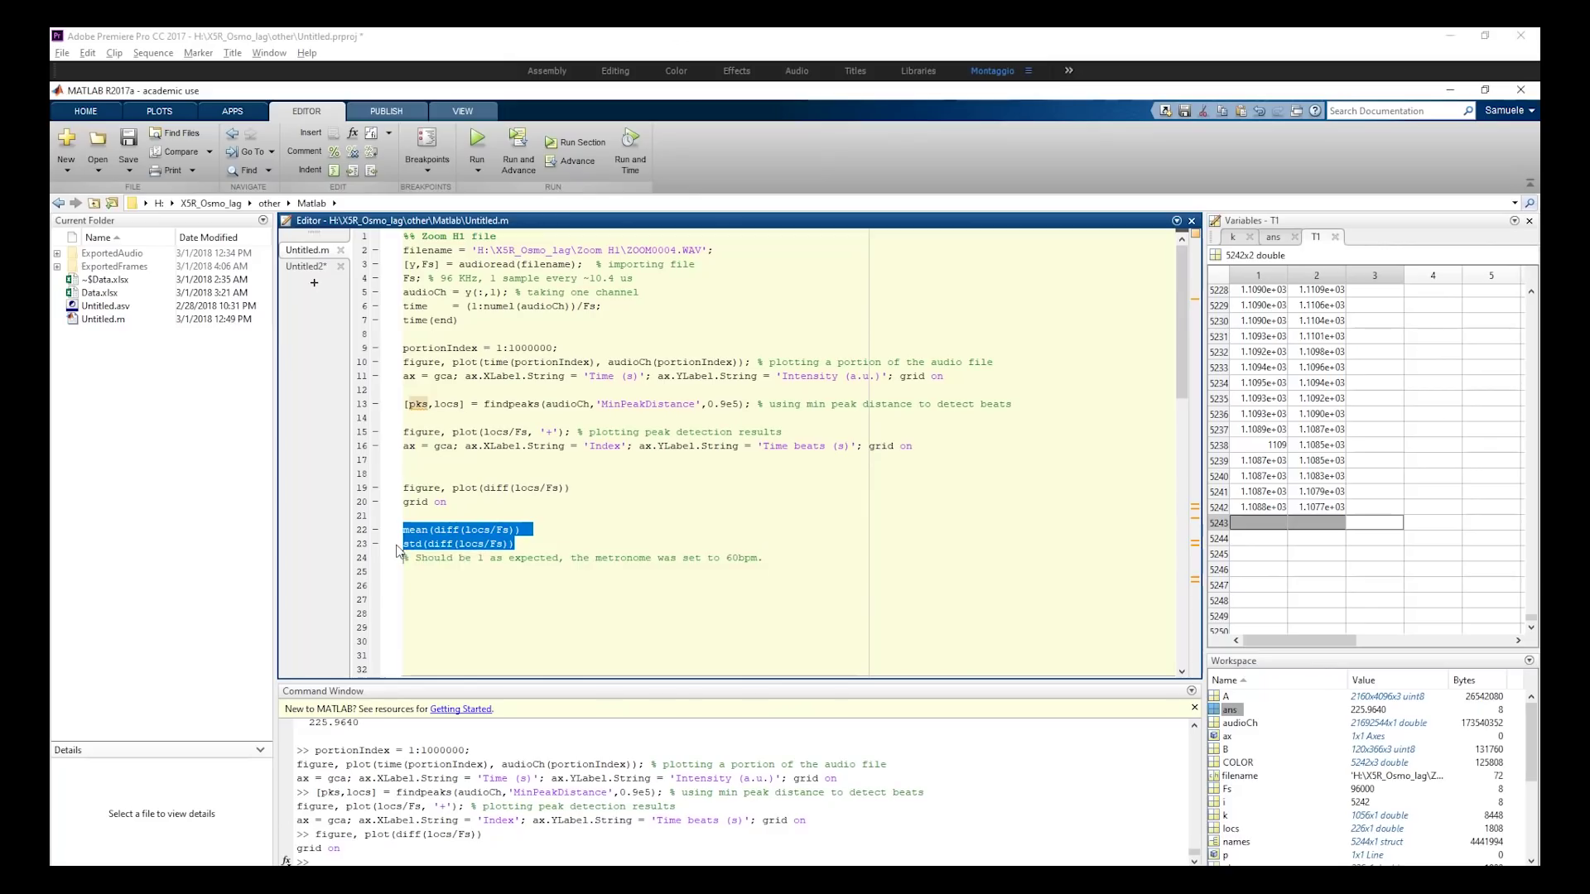
{"action": "key", "text": "F9"}
{"action": "left_click_drag", "start_coordinate": [318, 762], "coordinate": [361, 763]}
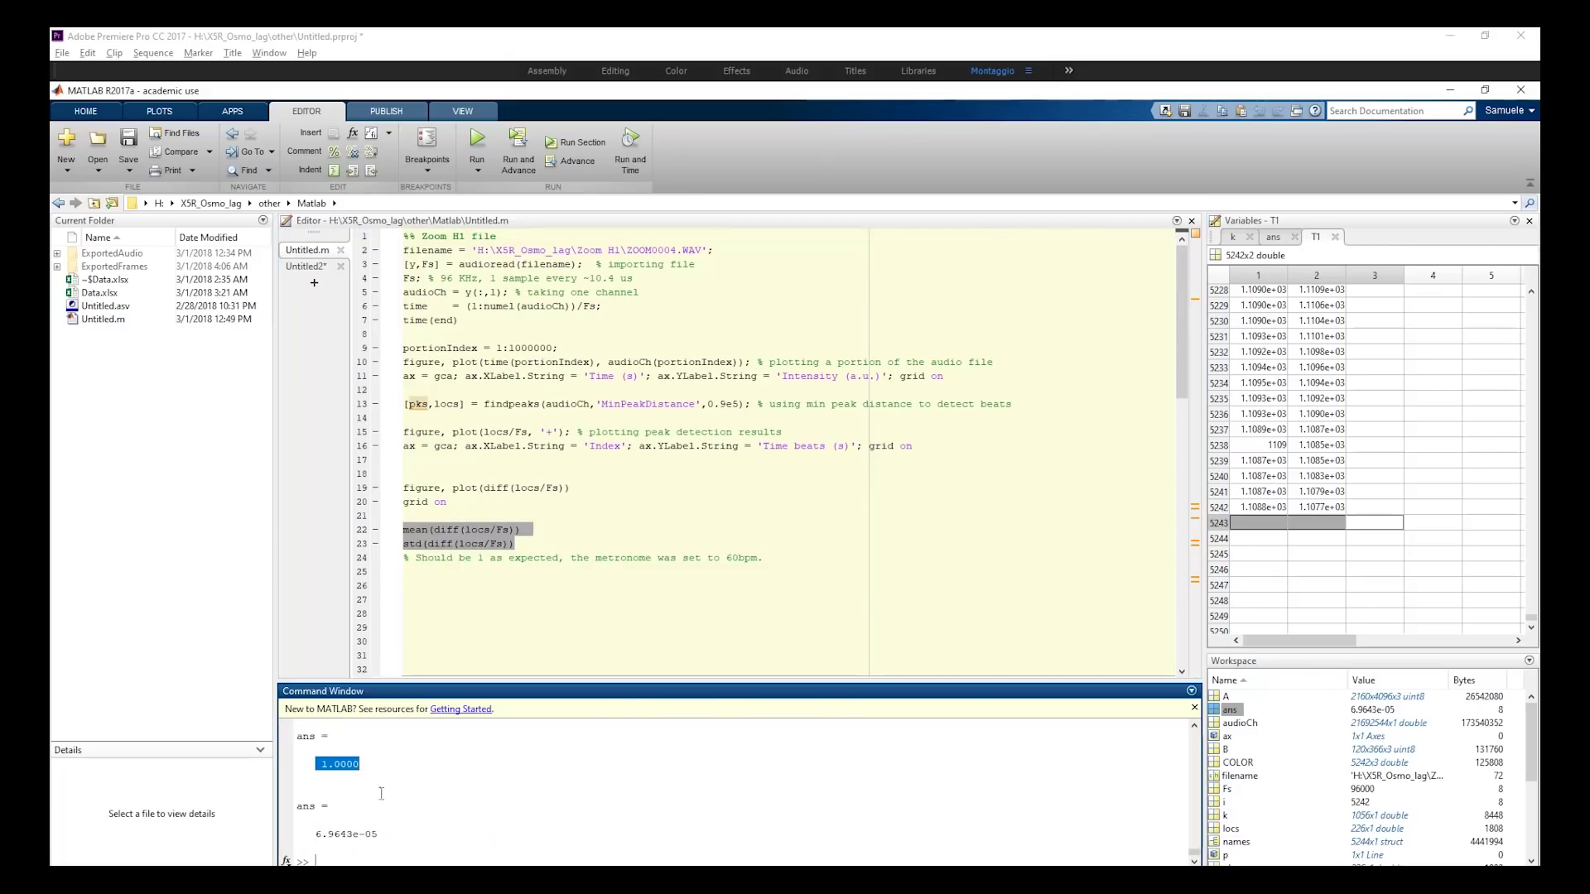
{"action": "left_click_drag", "start_coordinate": [317, 834], "coordinate": [422, 839]}
Load the X5R proxy audio and show its 48000 Hz sample rate.
{"action": "left_click", "coordinate": [483, 618]}
{"action": "scroll", "coordinate": [483, 618], "scroll_direction": "down", "scroll_amount": 10}
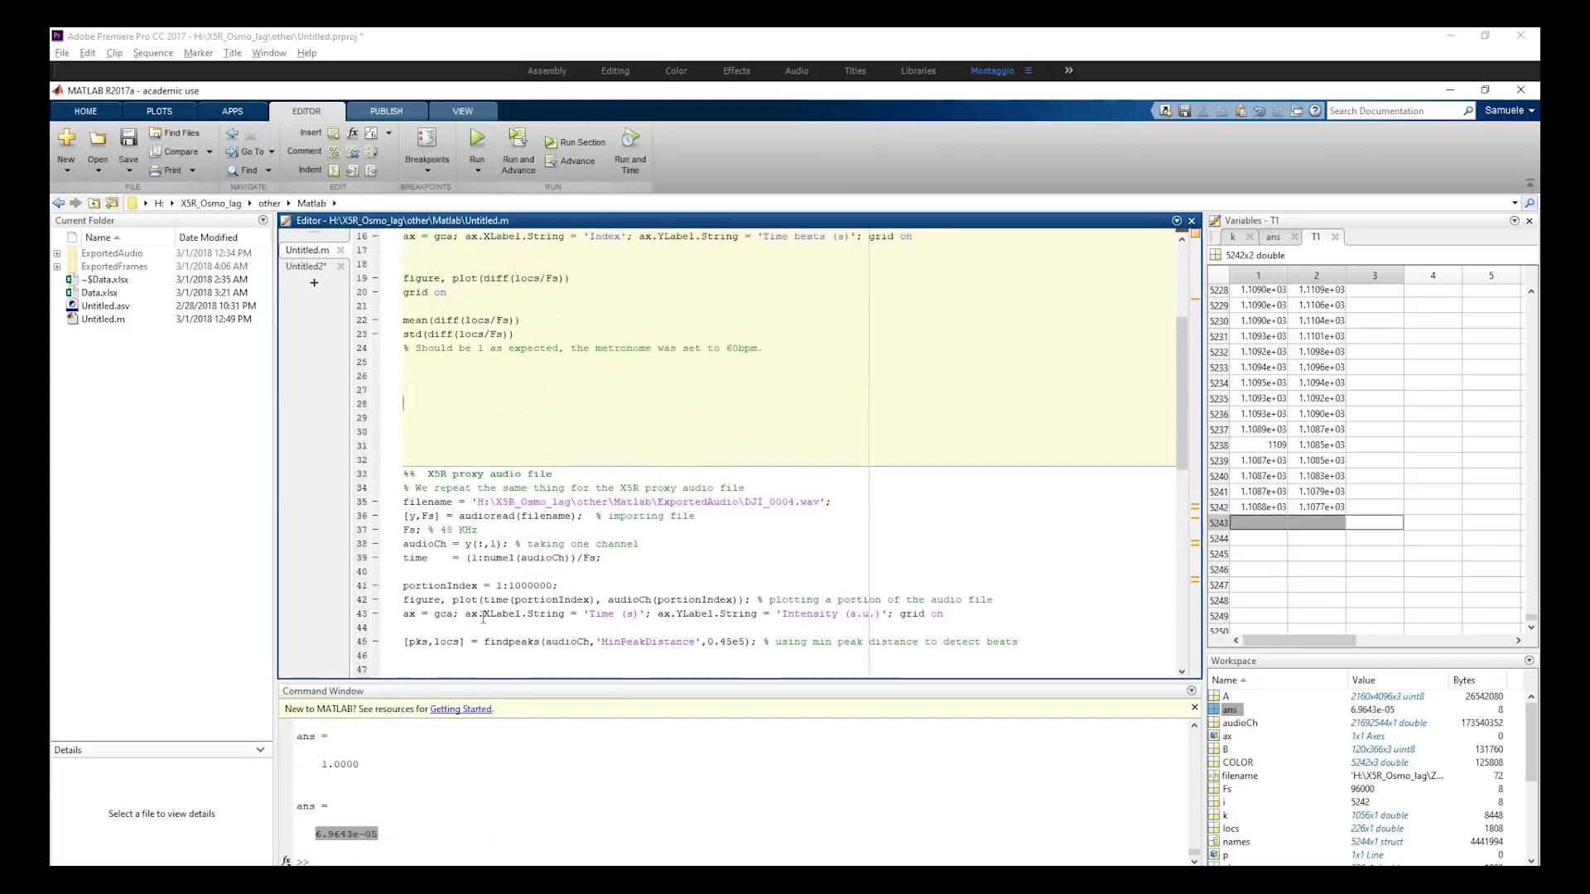
{"action": "scroll", "coordinate": [389, 290], "scroll_direction": "up", "scroll_amount": 1}
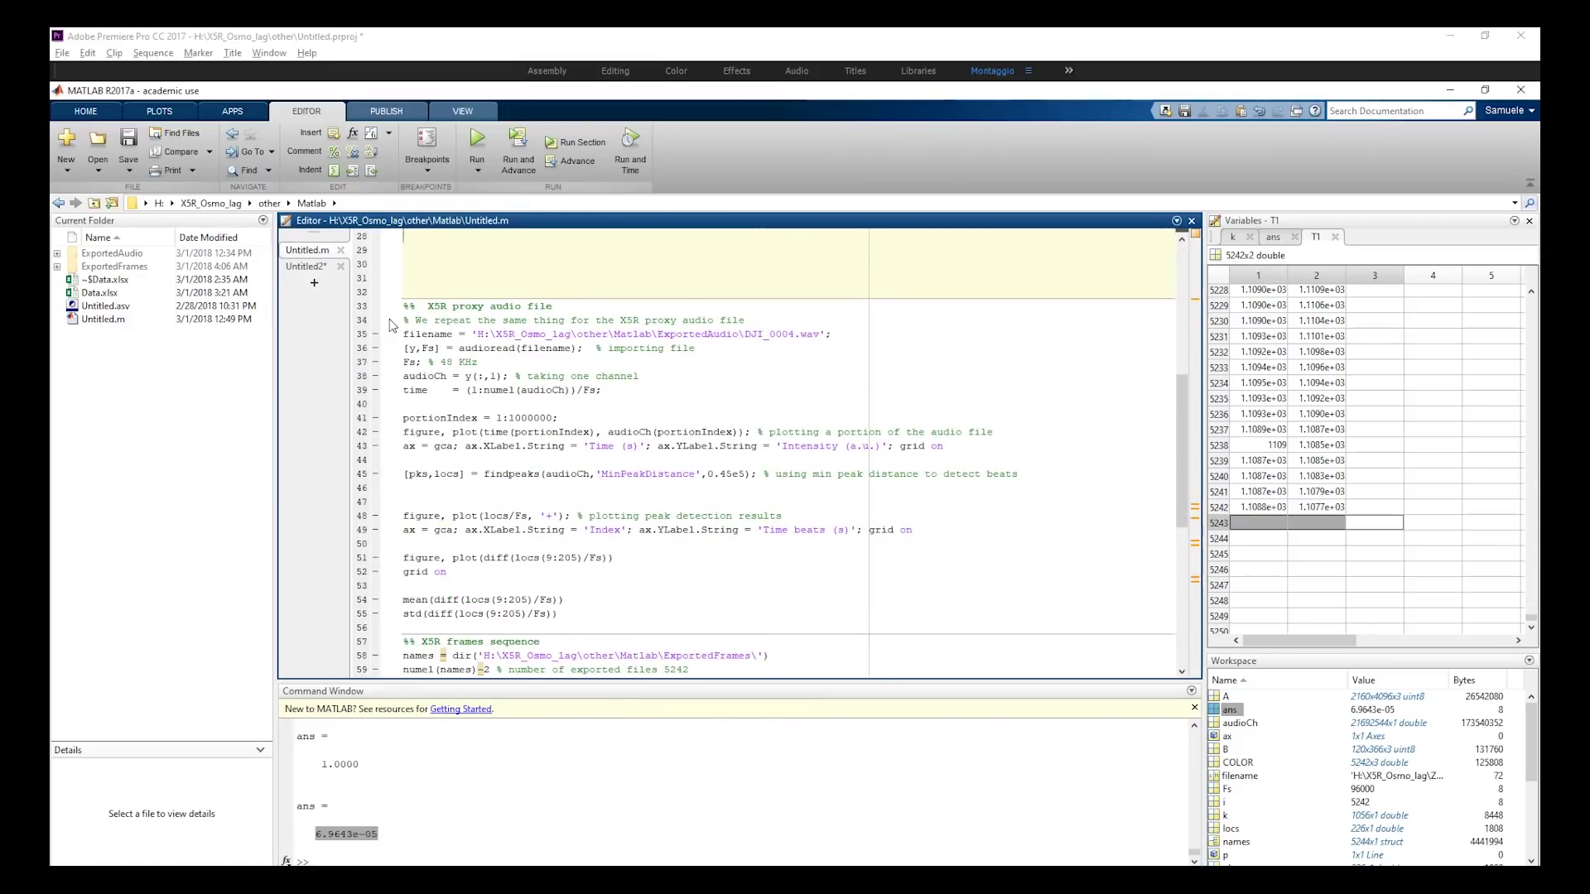
{"action": "left_click_drag", "start_coordinate": [403, 334], "coordinate": [835, 352]}
{"action": "key", "text": "F9"}
{"action": "double_click", "coordinate": [409, 362]}
{"action": "key", "text": "F9"}
{"action": "left_click_drag", "start_coordinate": [310, 827], "coordinate": [417, 839]}
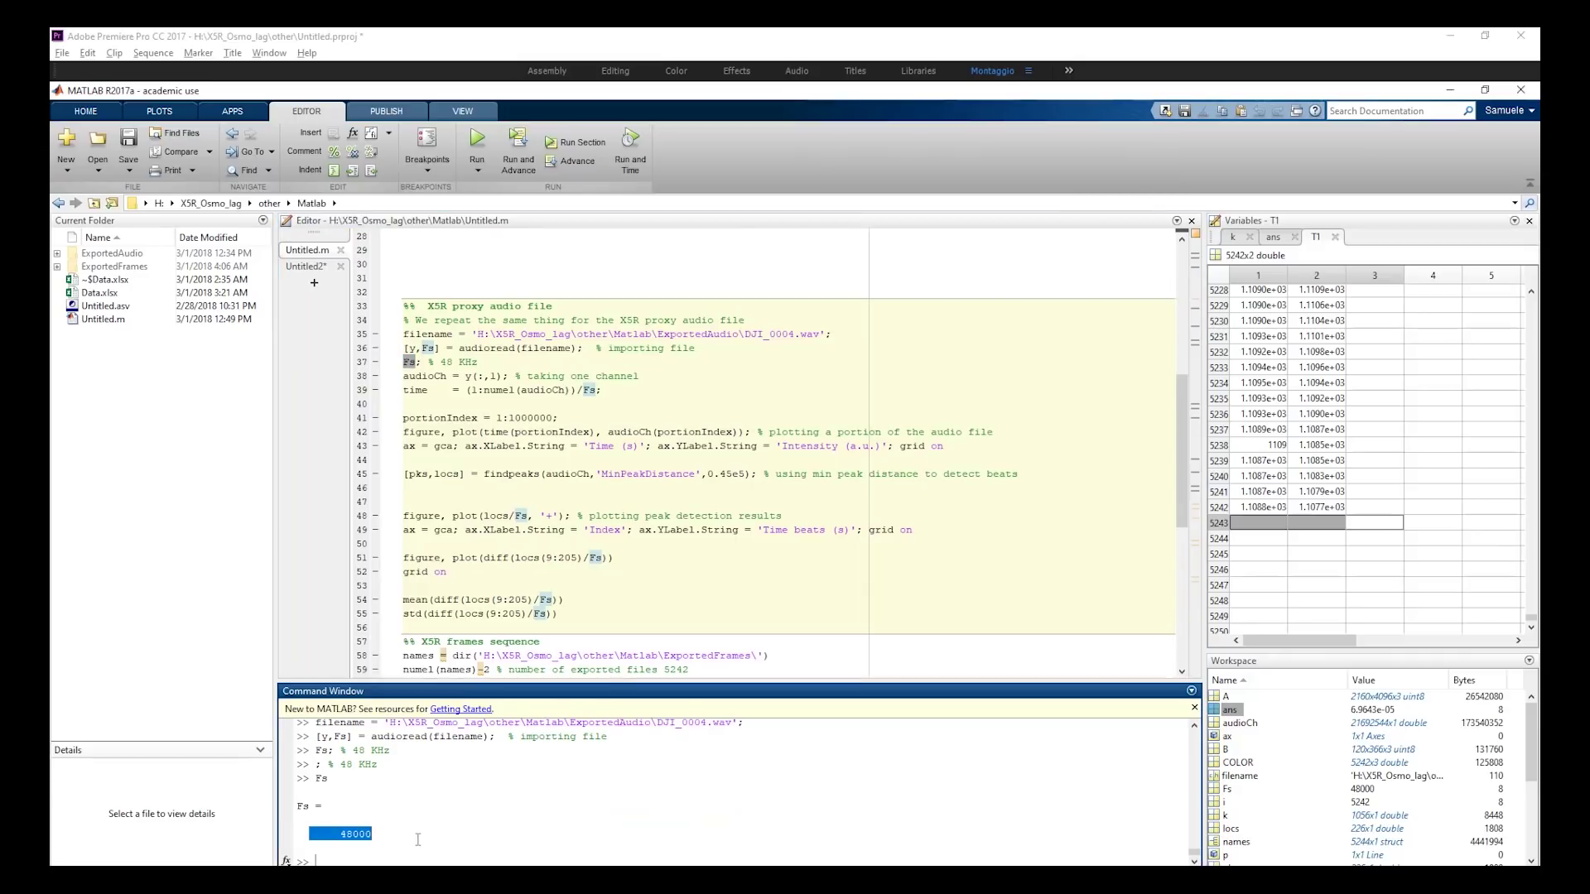
Run the proxy channel, time, plotting and peak detection lines, enlarging the beat-interval plot.
{"action": "left_click_drag", "start_coordinate": [394, 375], "coordinate": [944, 447]}
{"action": "key", "text": "F9"}
{"action": "key", "text": "F9"}
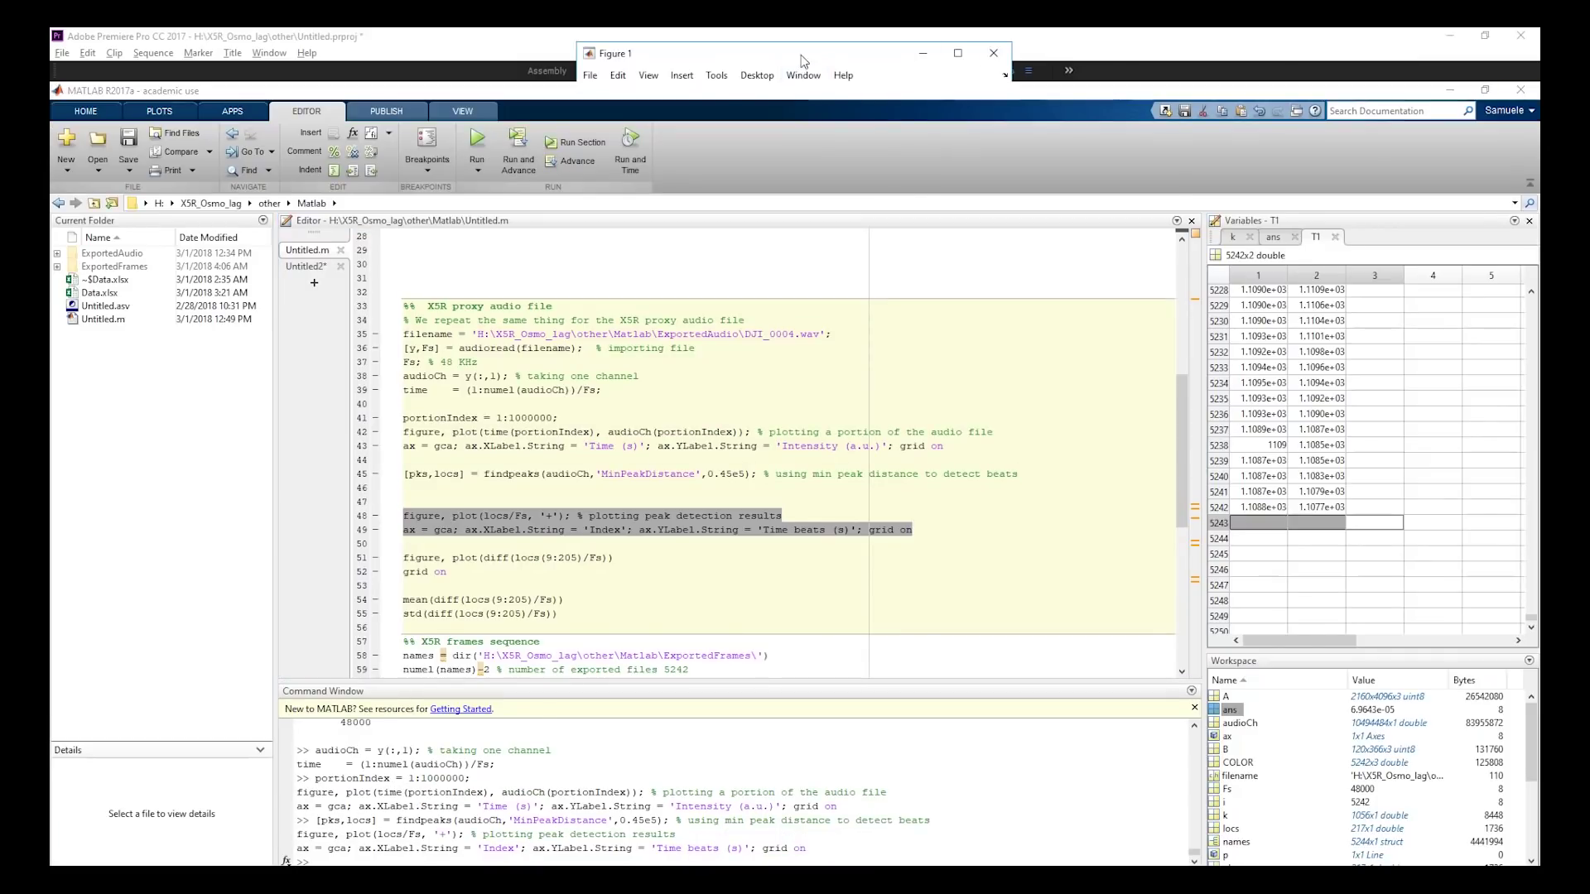
{"action": "key", "text": "F9"}
{"action": "left_click", "coordinate": [755, 236]}
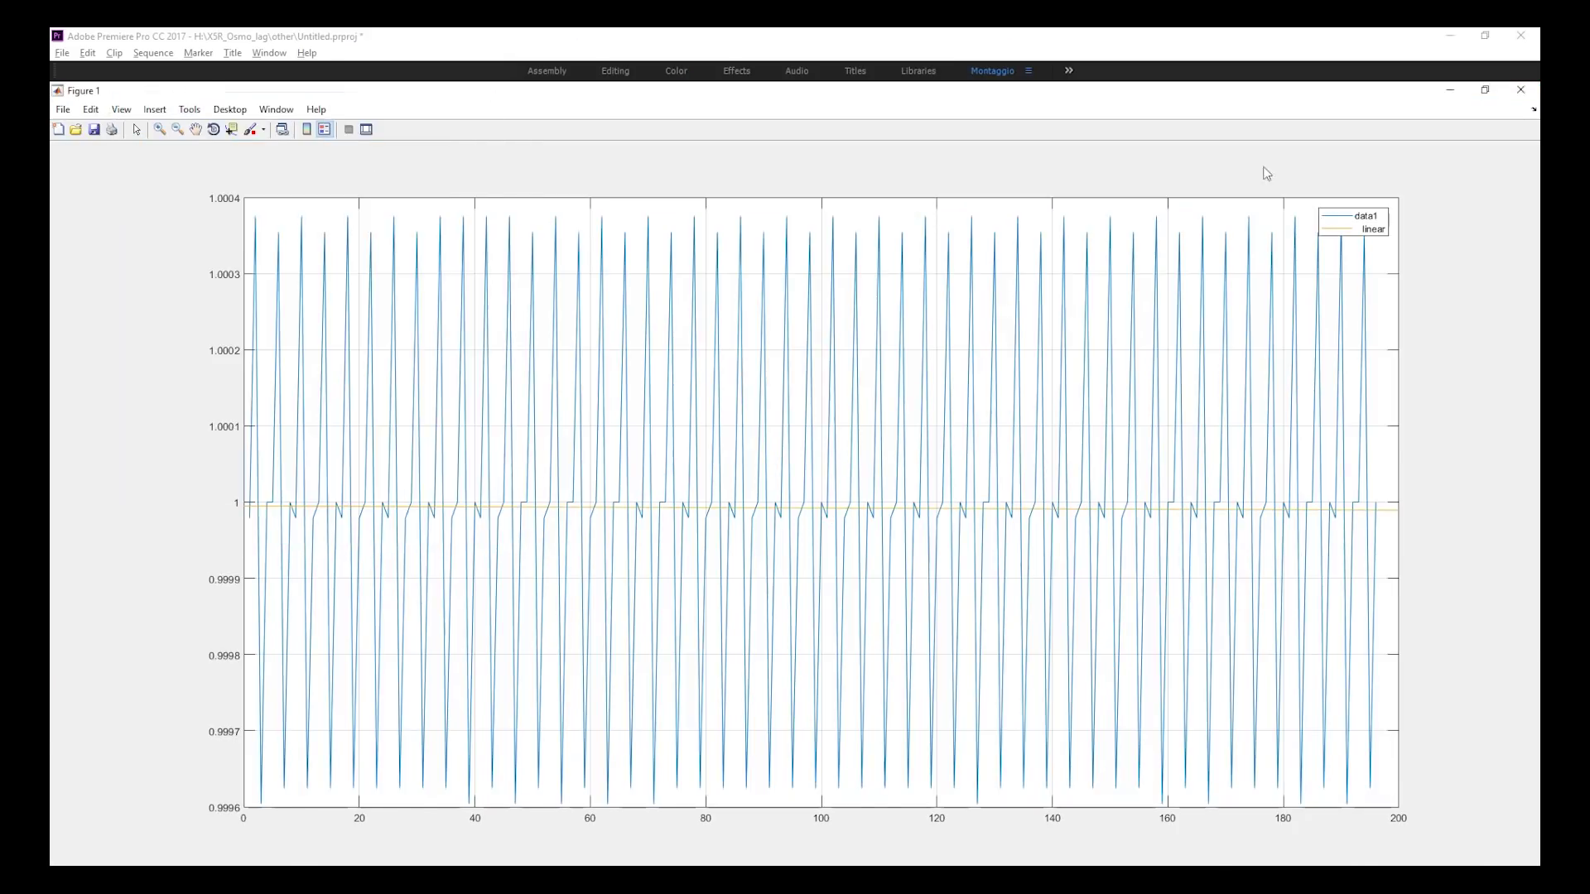
Compute the proxy beat-interval mean 1.0000 and std 2.6422e-04 from lines 54–55.
{"action": "left_click_drag", "start_coordinate": [576, 599], "coordinate": [395, 617]}
{"action": "key", "text": "F9"}
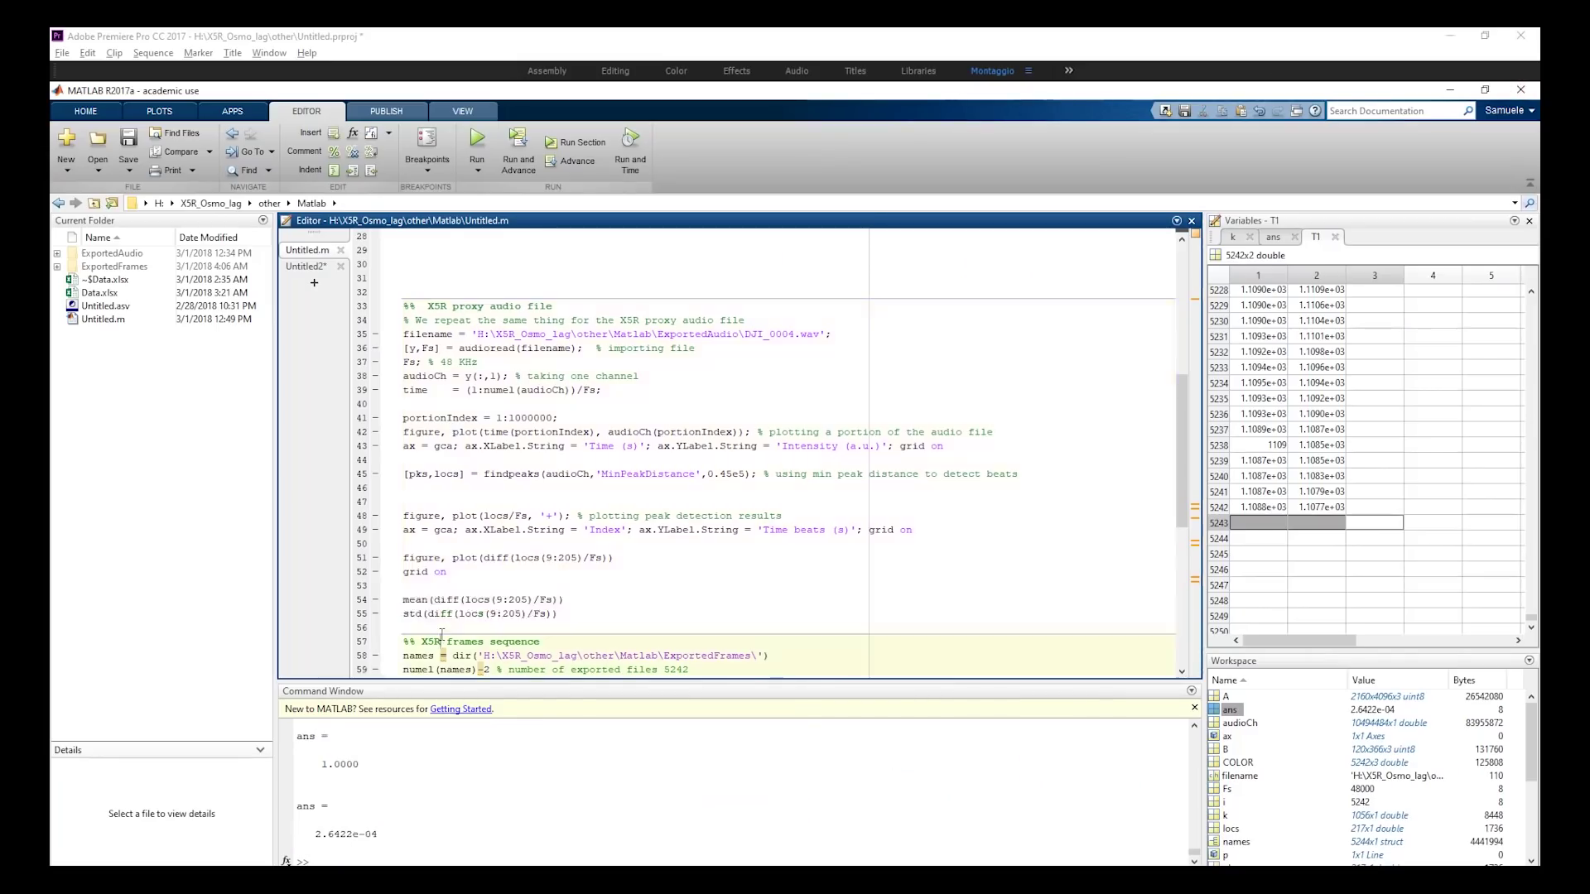
{"action": "key", "text": "F9"}
{"action": "left_click", "coordinate": [397, 617]}
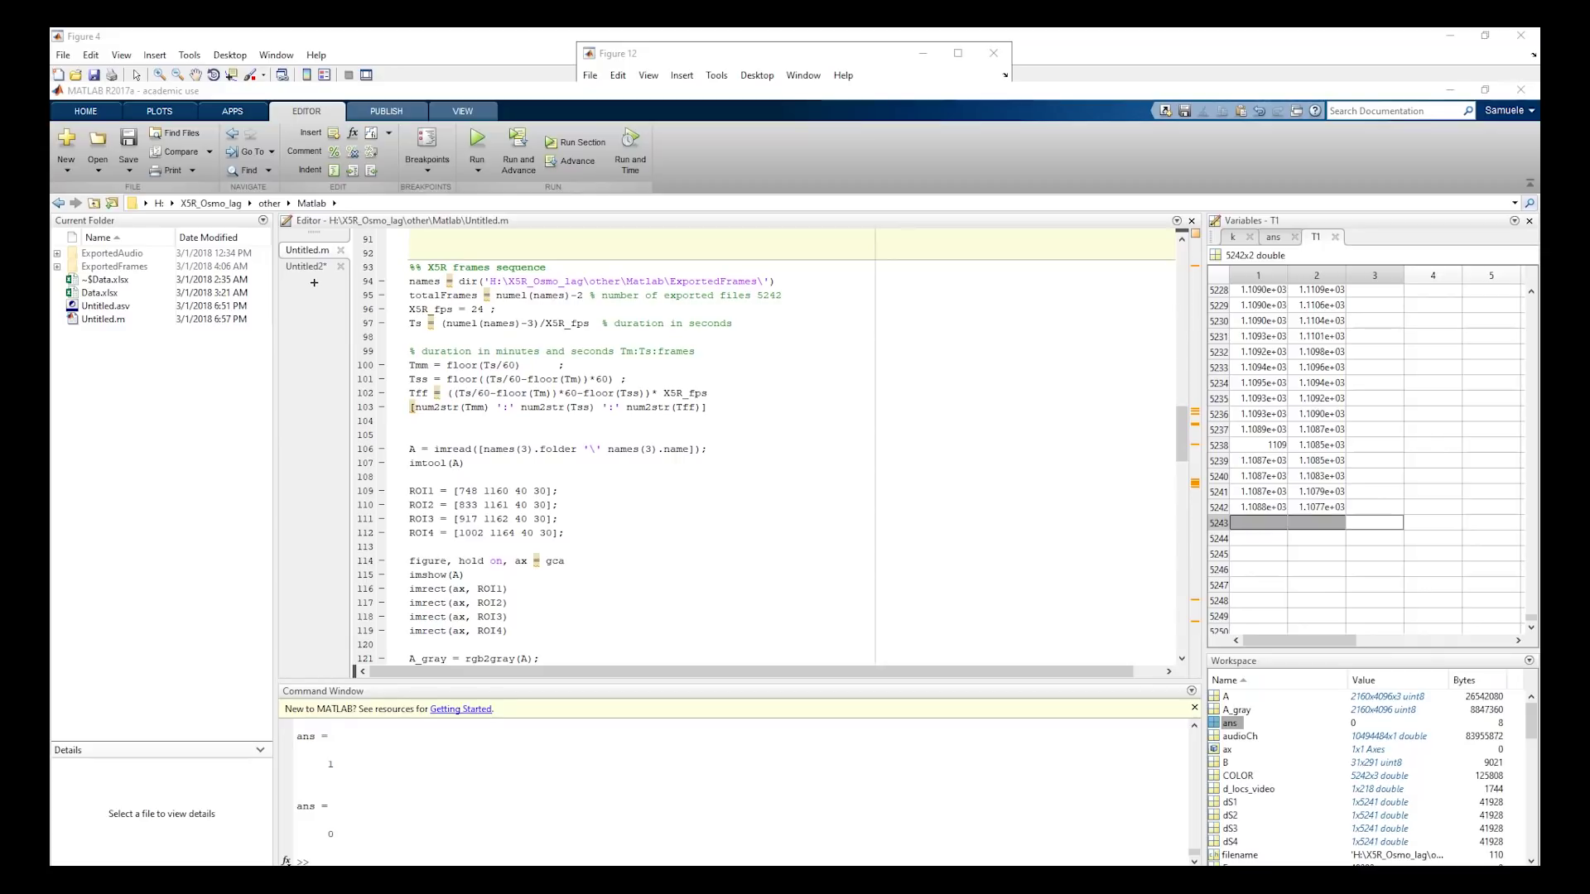
List the exported X5R frames, count 5242 frames, and compute 218.3750 s at 24 fps.
{"action": "triple_click", "coordinate": [400, 282]}
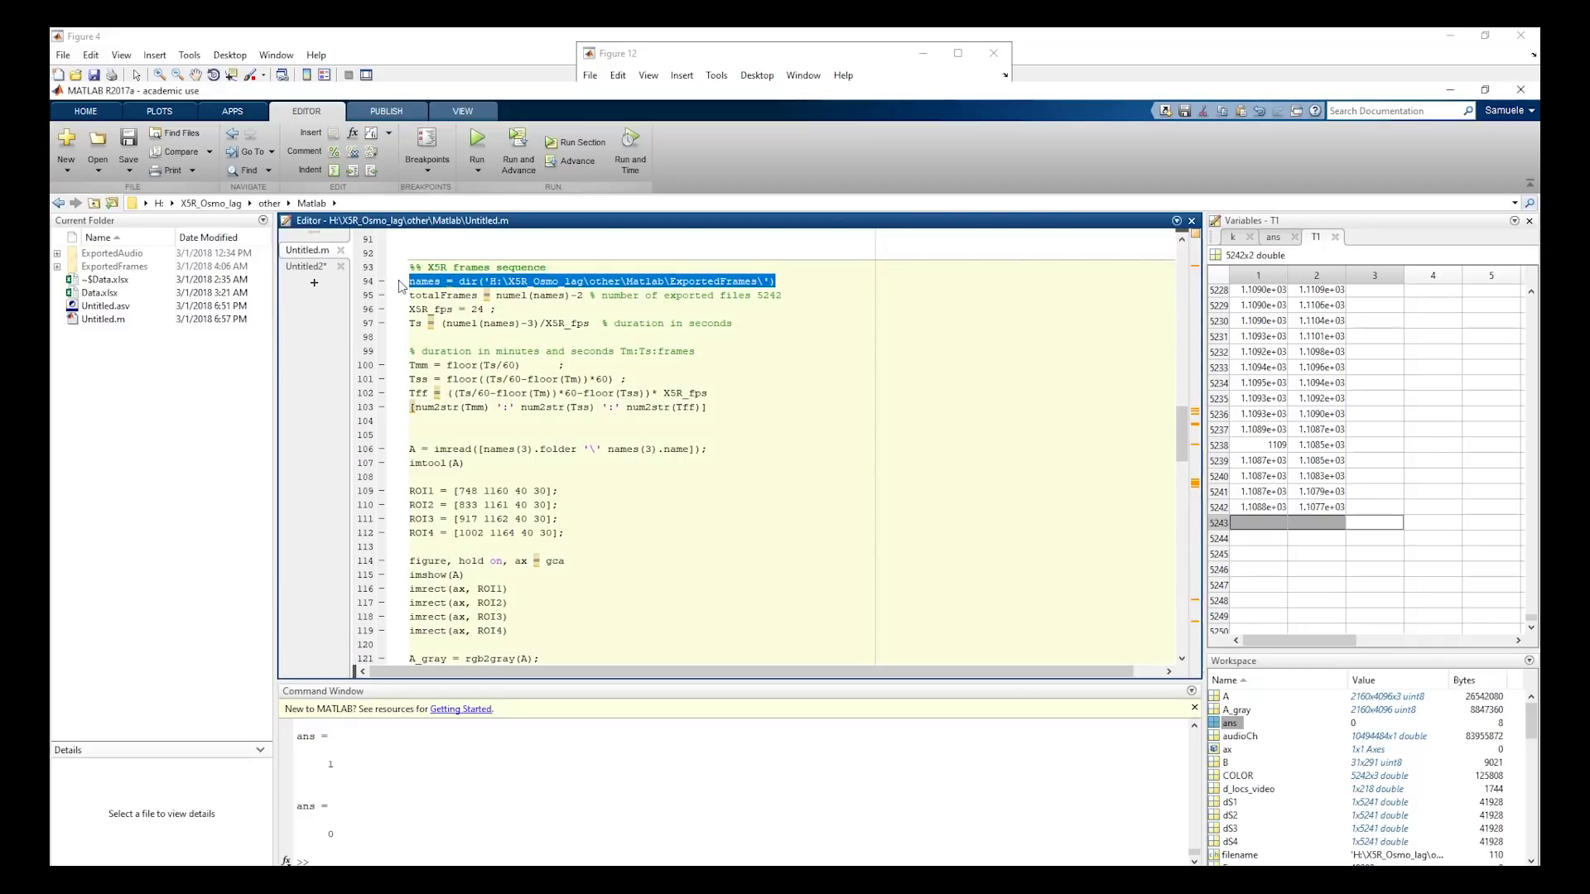
{"action": "key", "text": "F9"}
{"action": "triple_click", "coordinate": [398, 293]}
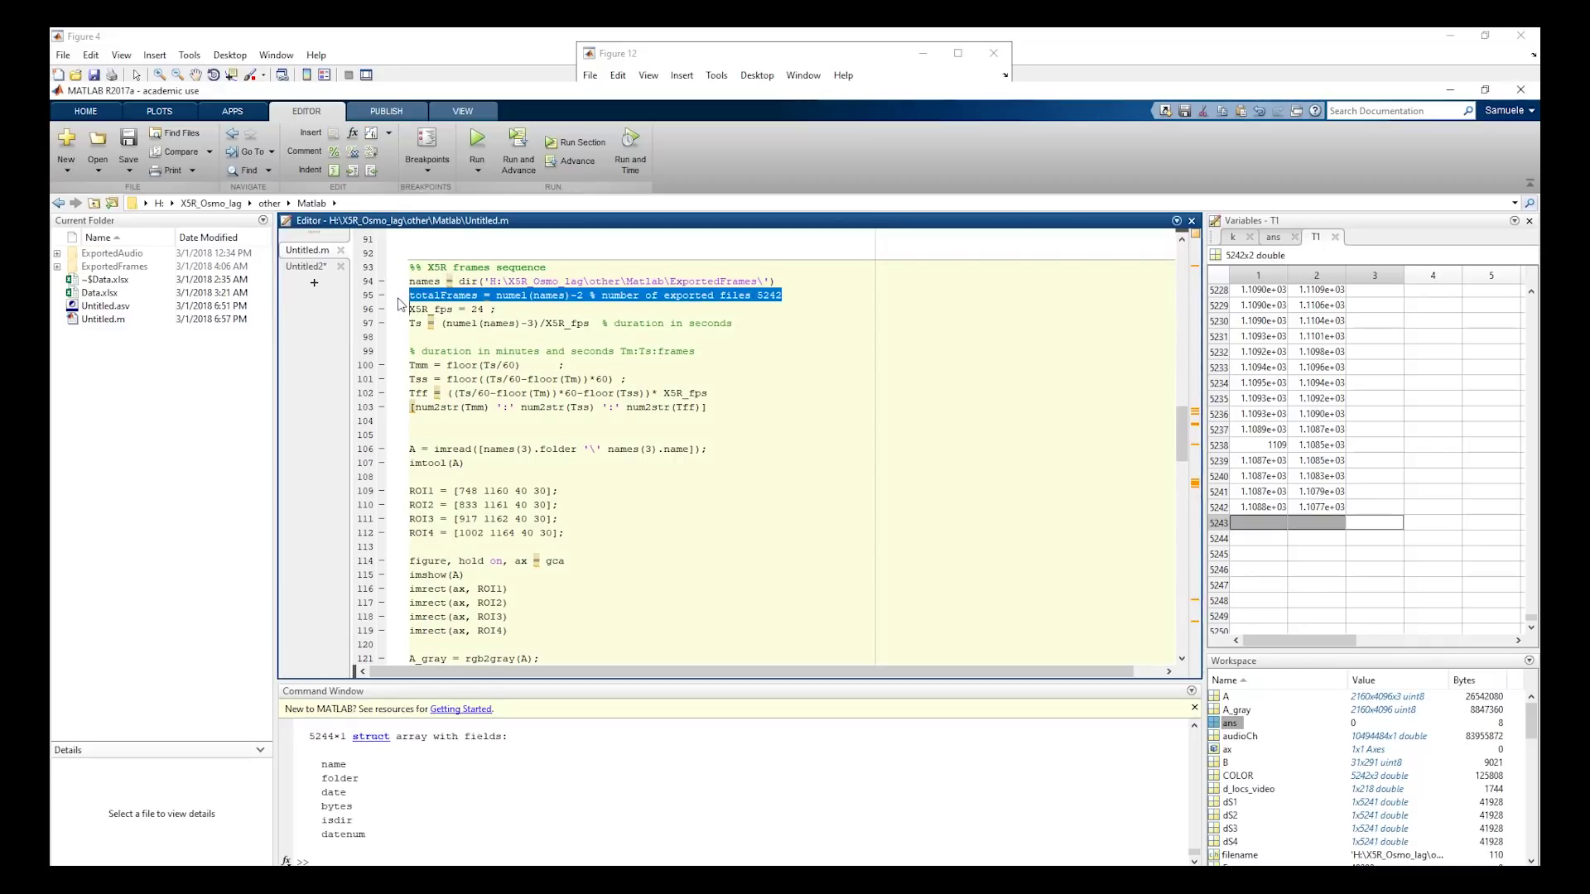
{"action": "key", "text": "F9"}
{"action": "triple_click", "coordinate": [399, 310]}
{"action": "key", "text": "F9"}
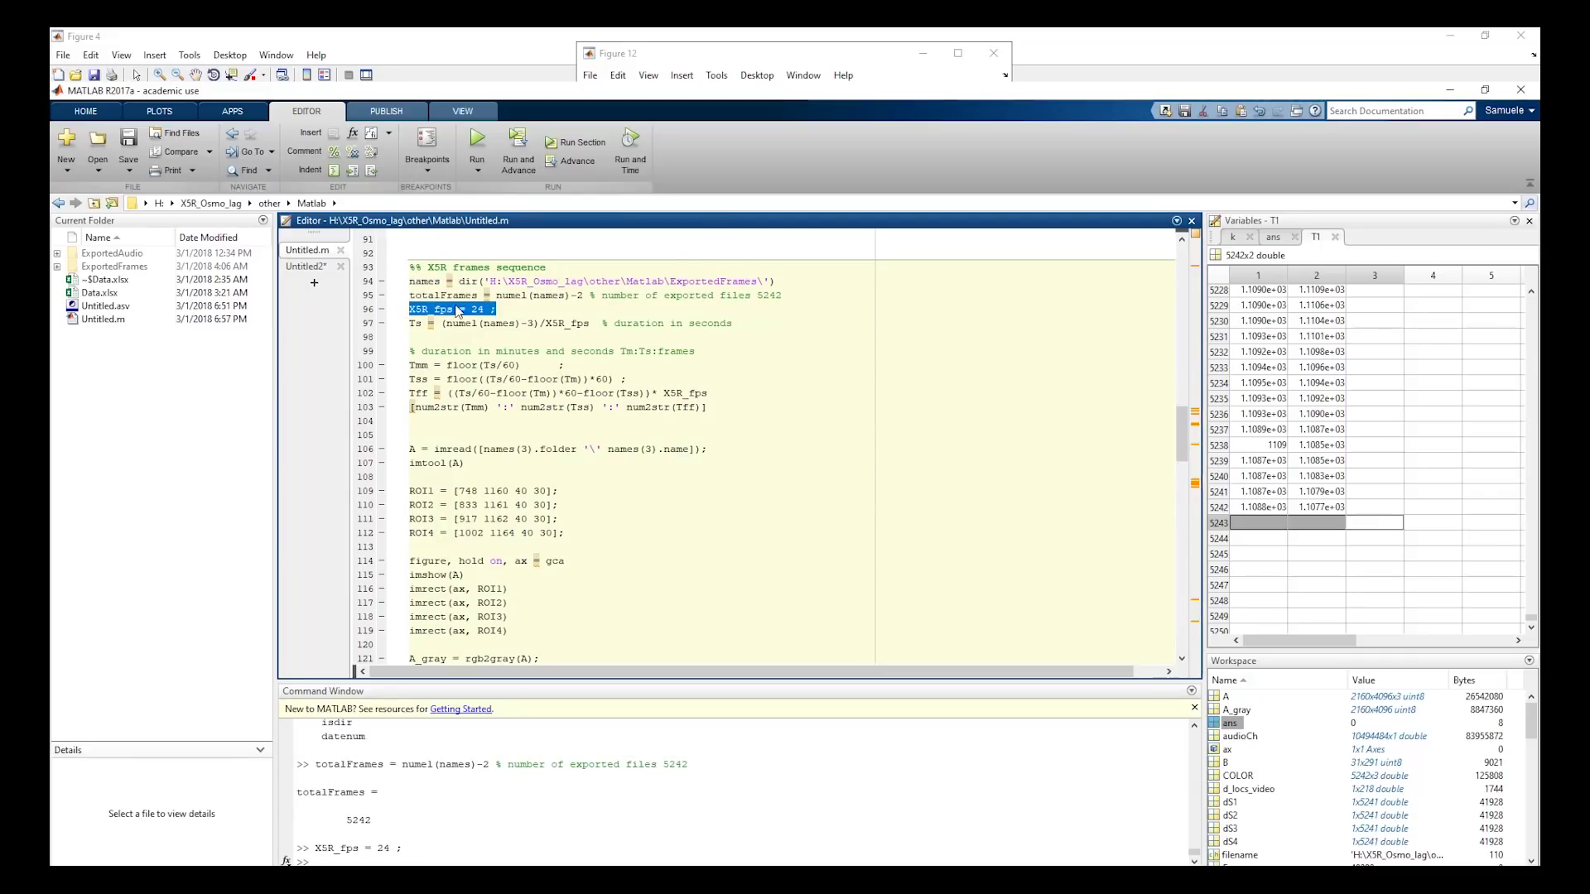
{"action": "triple_click", "coordinate": [395, 324]}
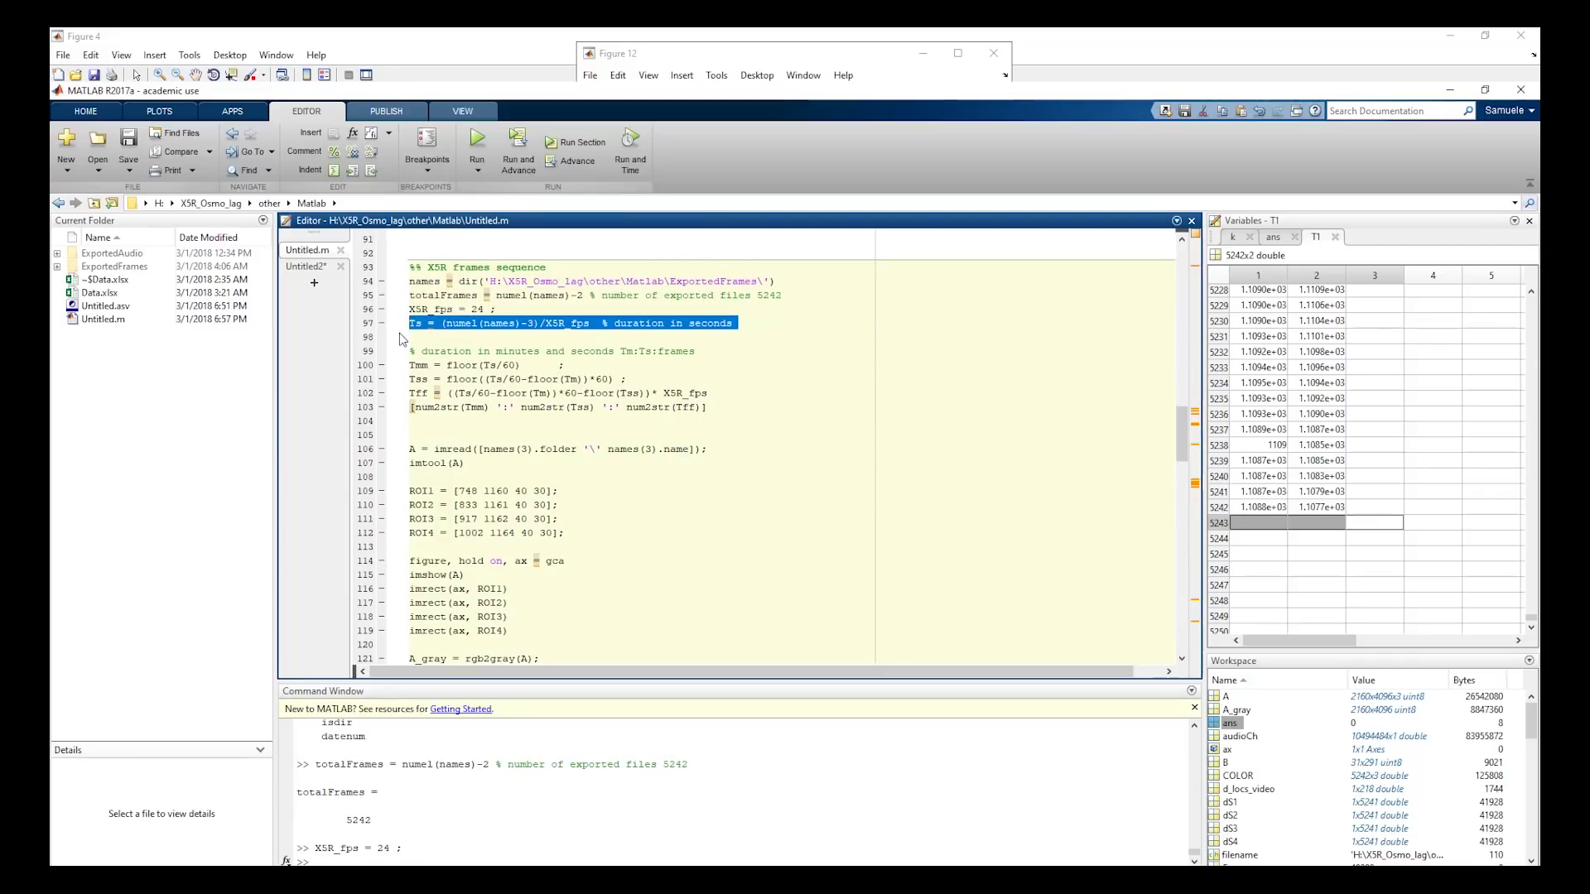
{"action": "key", "text": "F9"}
Split the duration into minutes, seconds and frames ('3:38:9') and open the first frame in Image Tool.
{"action": "left_click", "coordinate": [401, 338]}
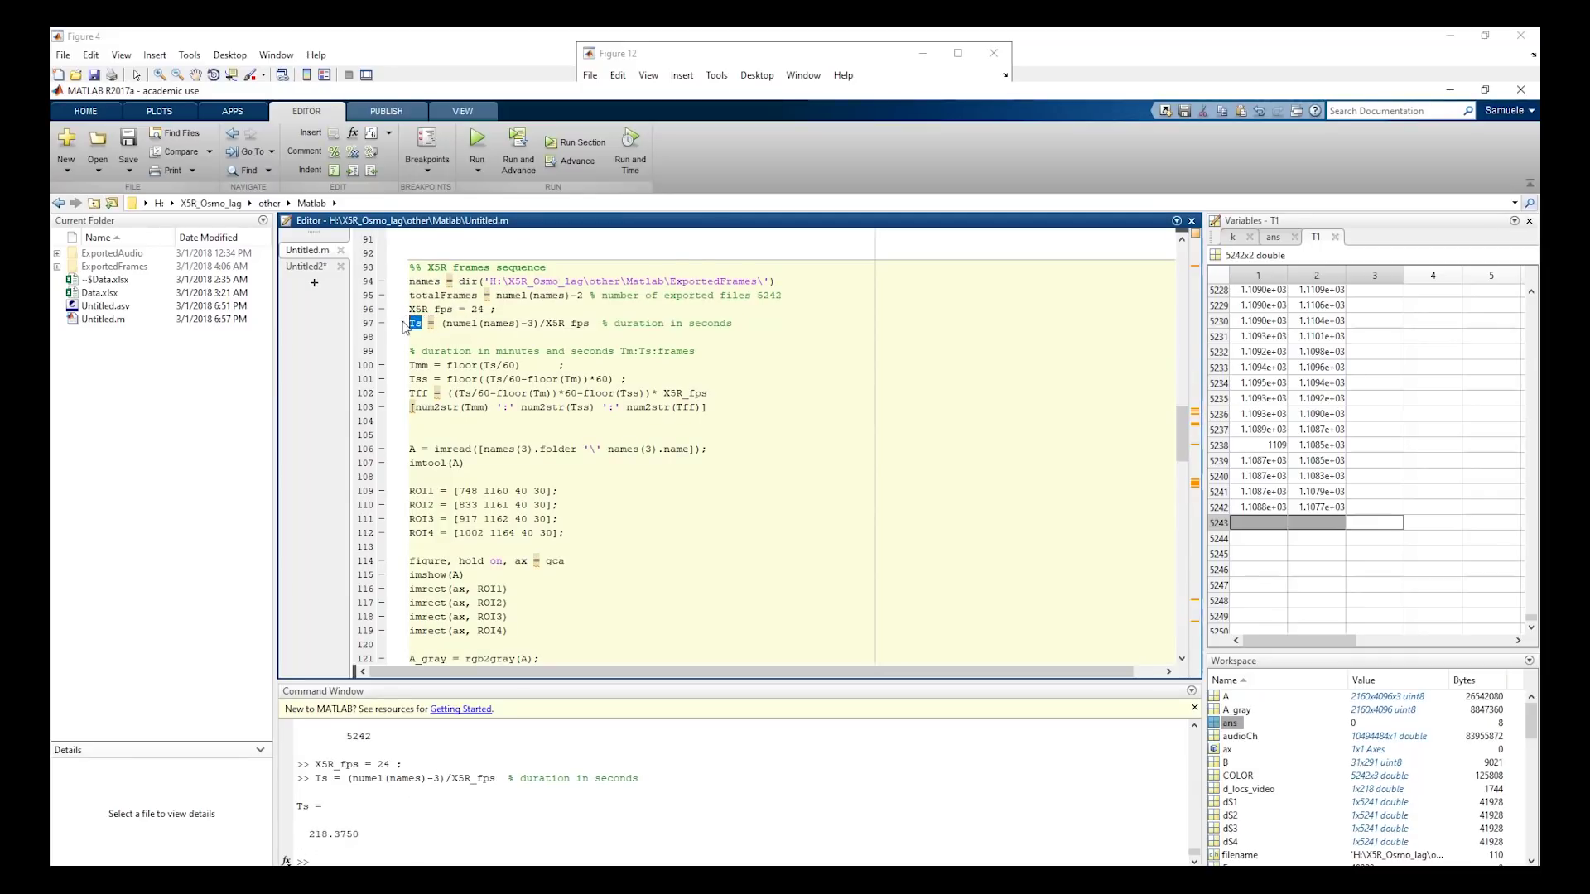
{"action": "key", "text": "F9"}
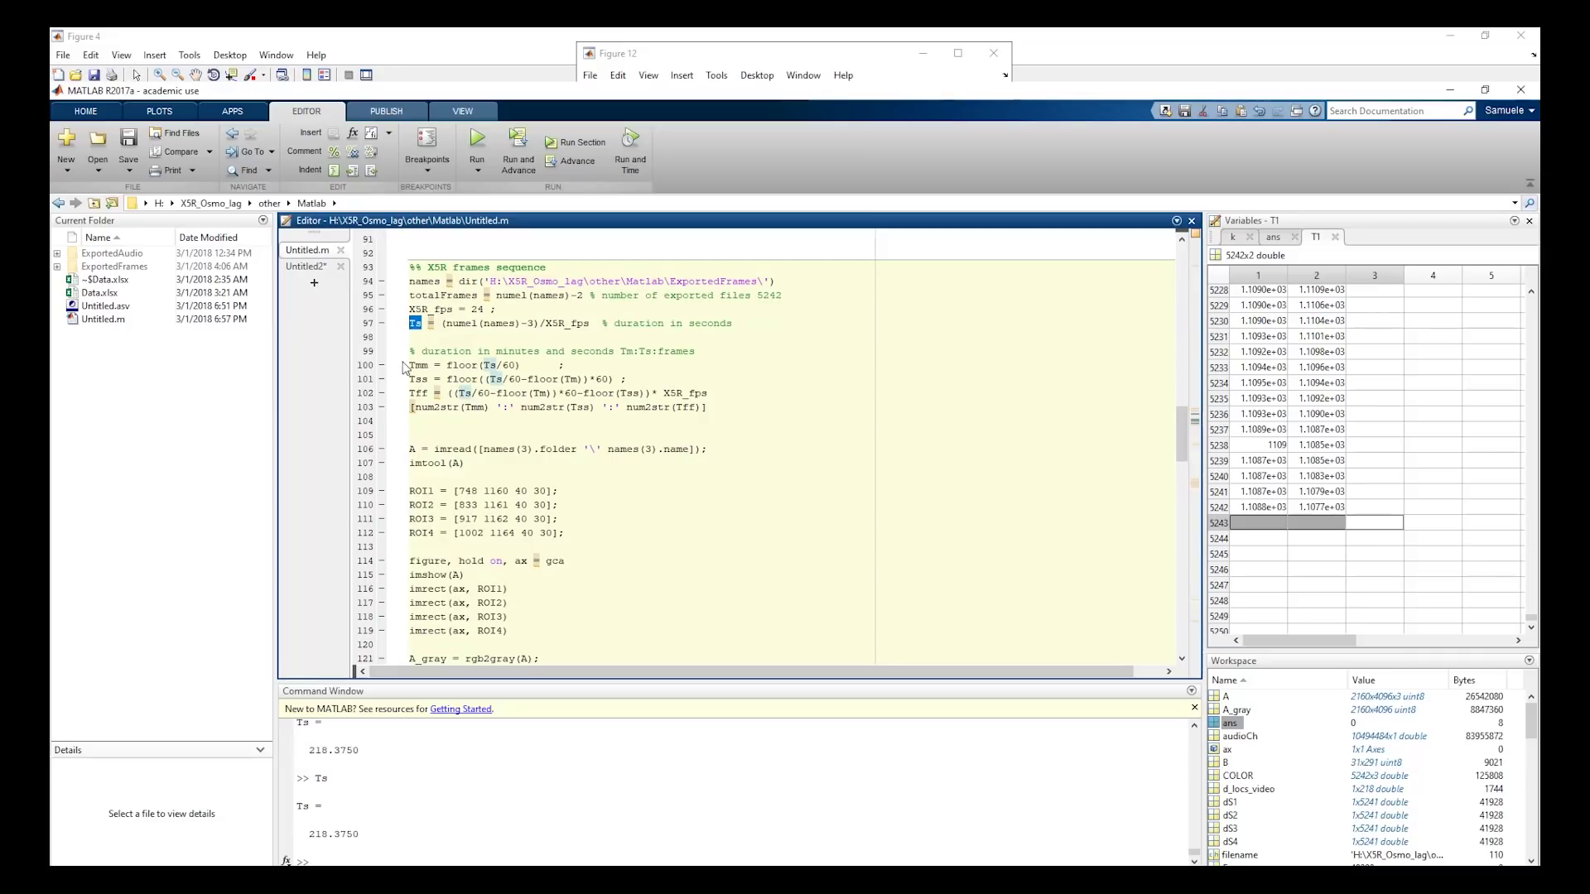
{"action": "left_click_drag", "start_coordinate": [405, 366], "coordinate": [399, 392]}
{"action": "key", "text": "F9"}
{"action": "key", "text": "F9"}
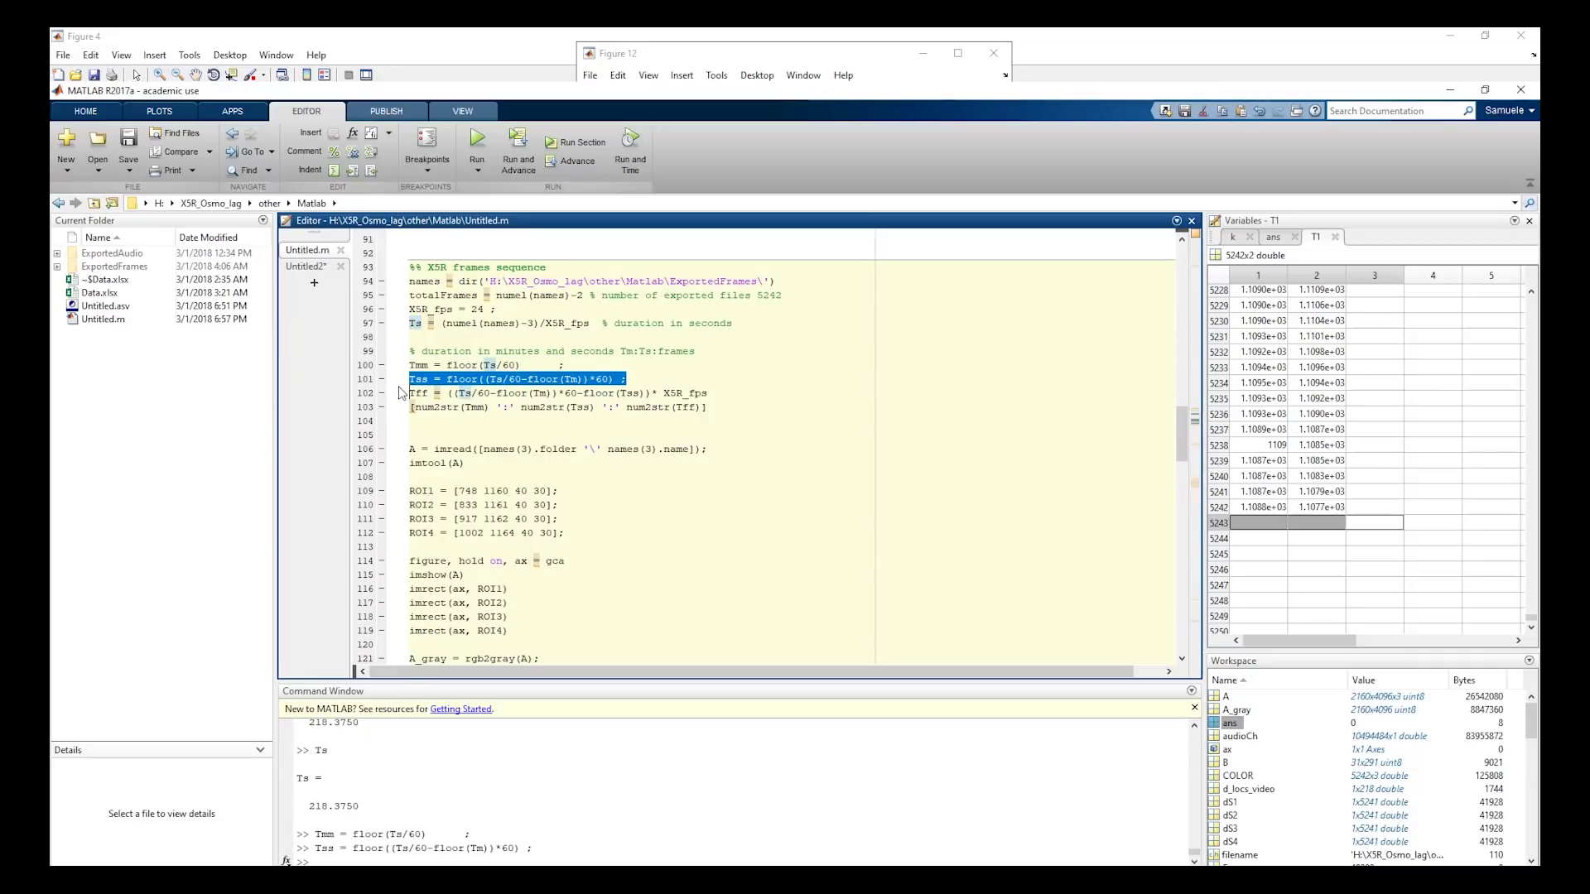
{"action": "triple_click", "coordinate": [399, 393]}
{"action": "key", "text": "F9"}
{"action": "triple_click", "coordinate": [403, 407]}
{"action": "key", "text": "F9"}
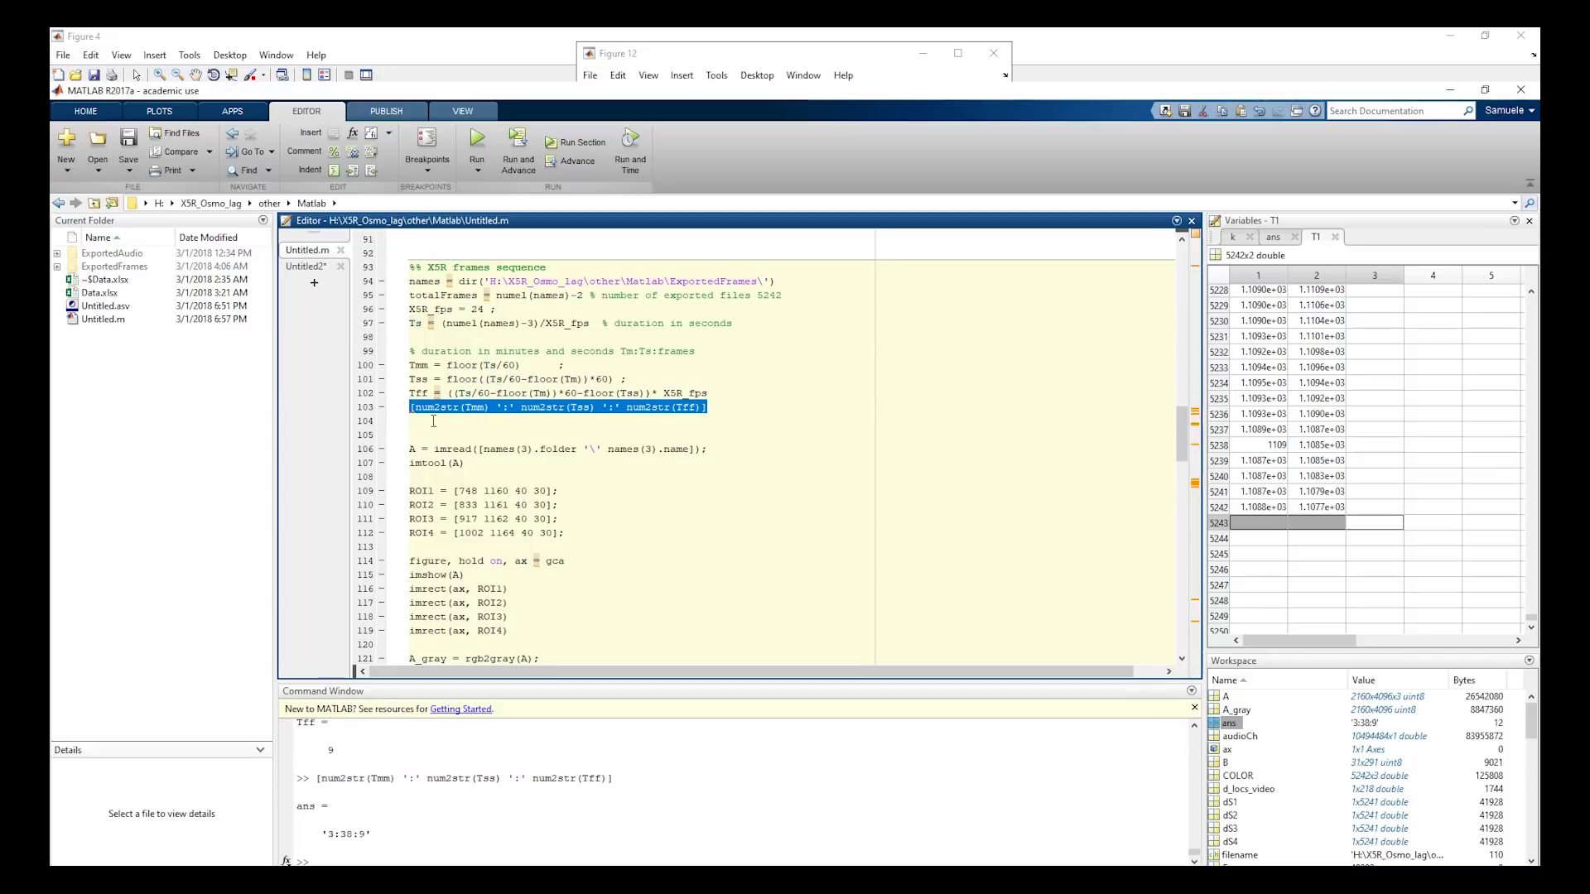
{"action": "left_click_drag", "start_coordinate": [409, 448], "coordinate": [464, 462]}
{"action": "key", "text": "F9"}
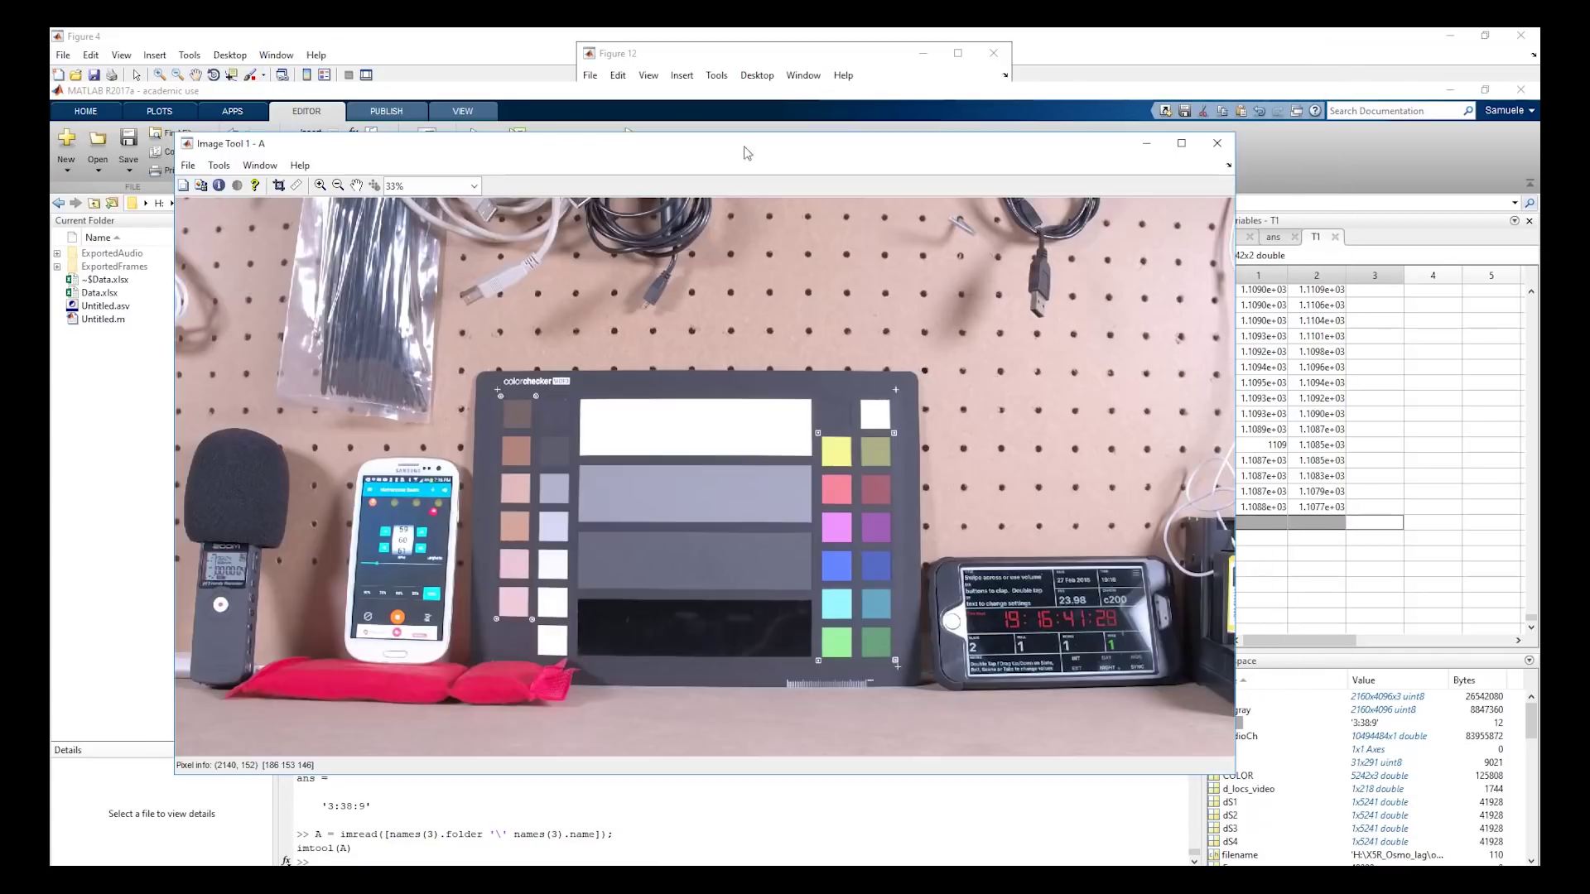
Close the frame view, define four regions of interest and draw their rectangles on the frame.
{"action": "left_click", "coordinate": [1182, 143]}
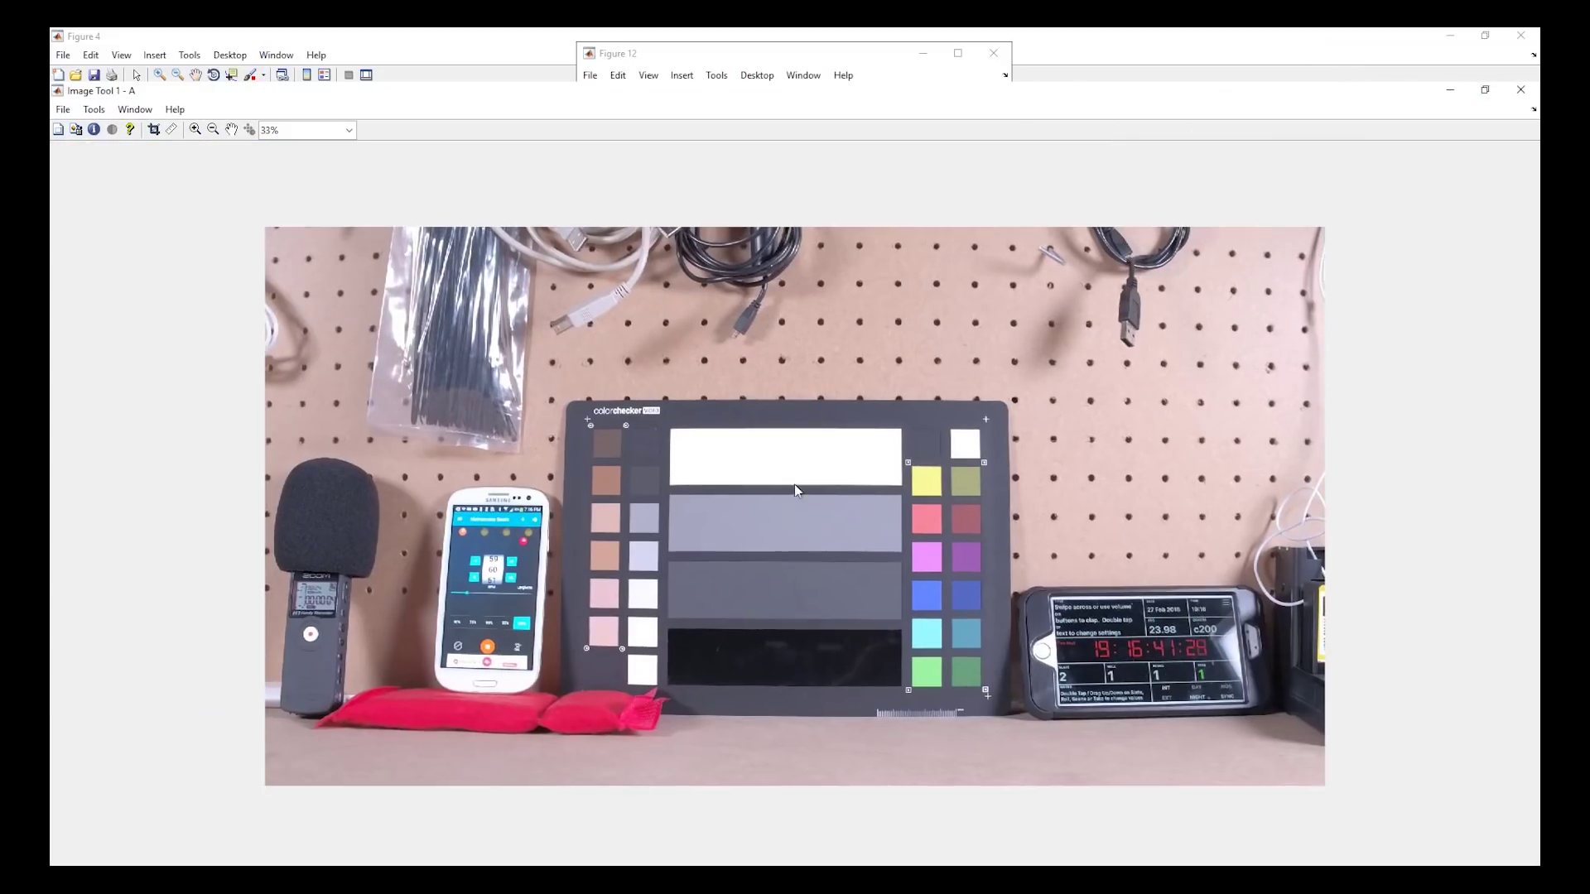
{"action": "left_click", "coordinate": [1520, 90]}
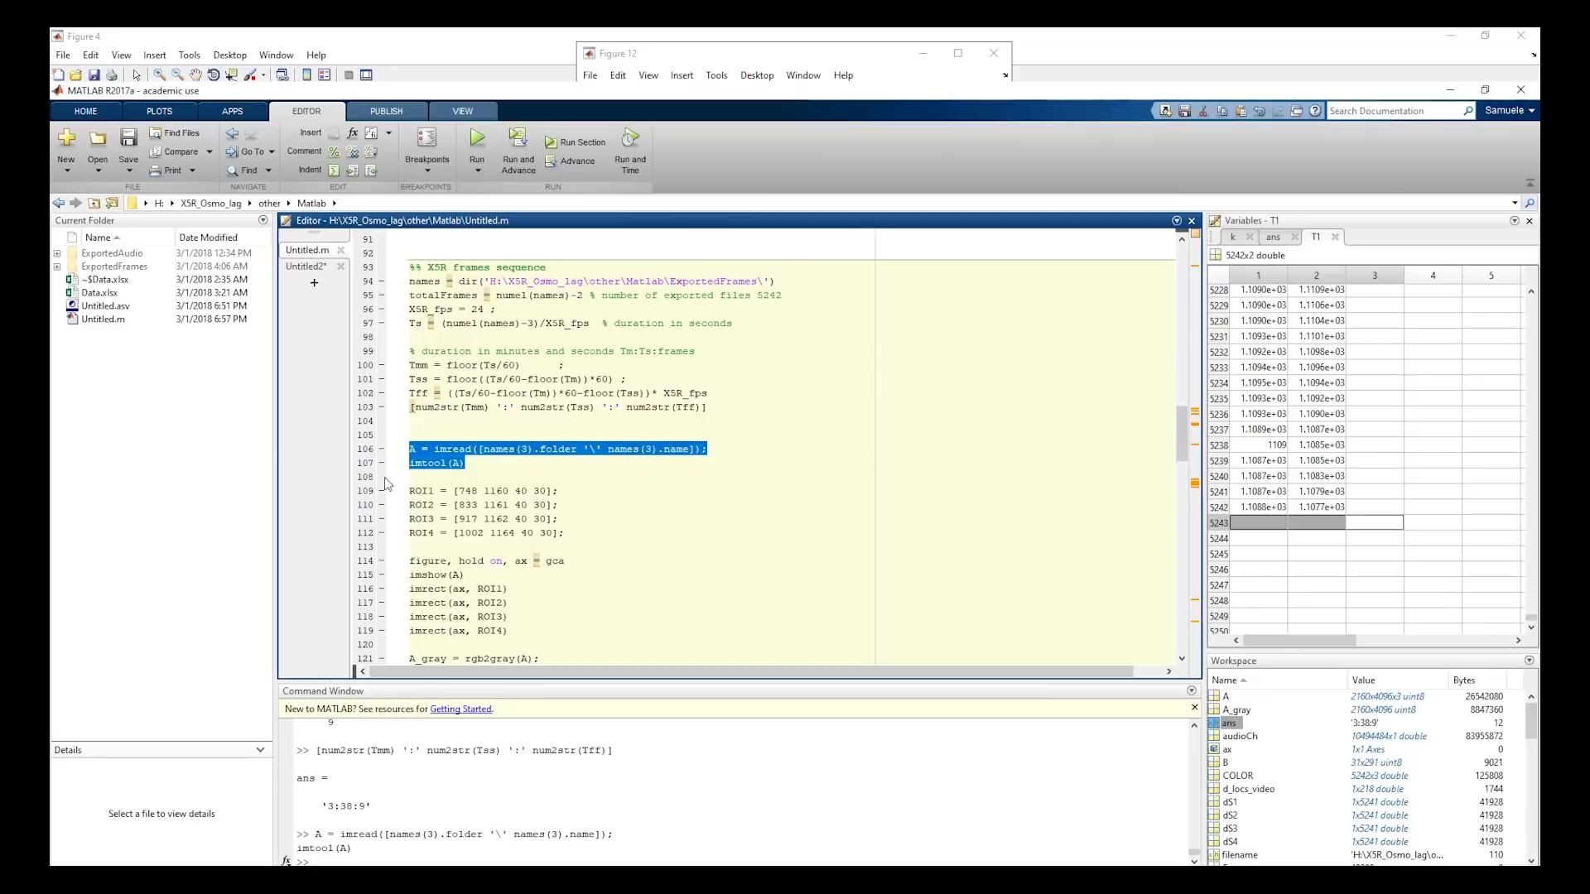
{"action": "left_click_drag", "start_coordinate": [409, 491], "coordinate": [461, 551]}
{"action": "key", "text": "F9"}
{"action": "scroll", "coordinate": [460, 554], "scroll_direction": "down", "scroll_amount": 1}
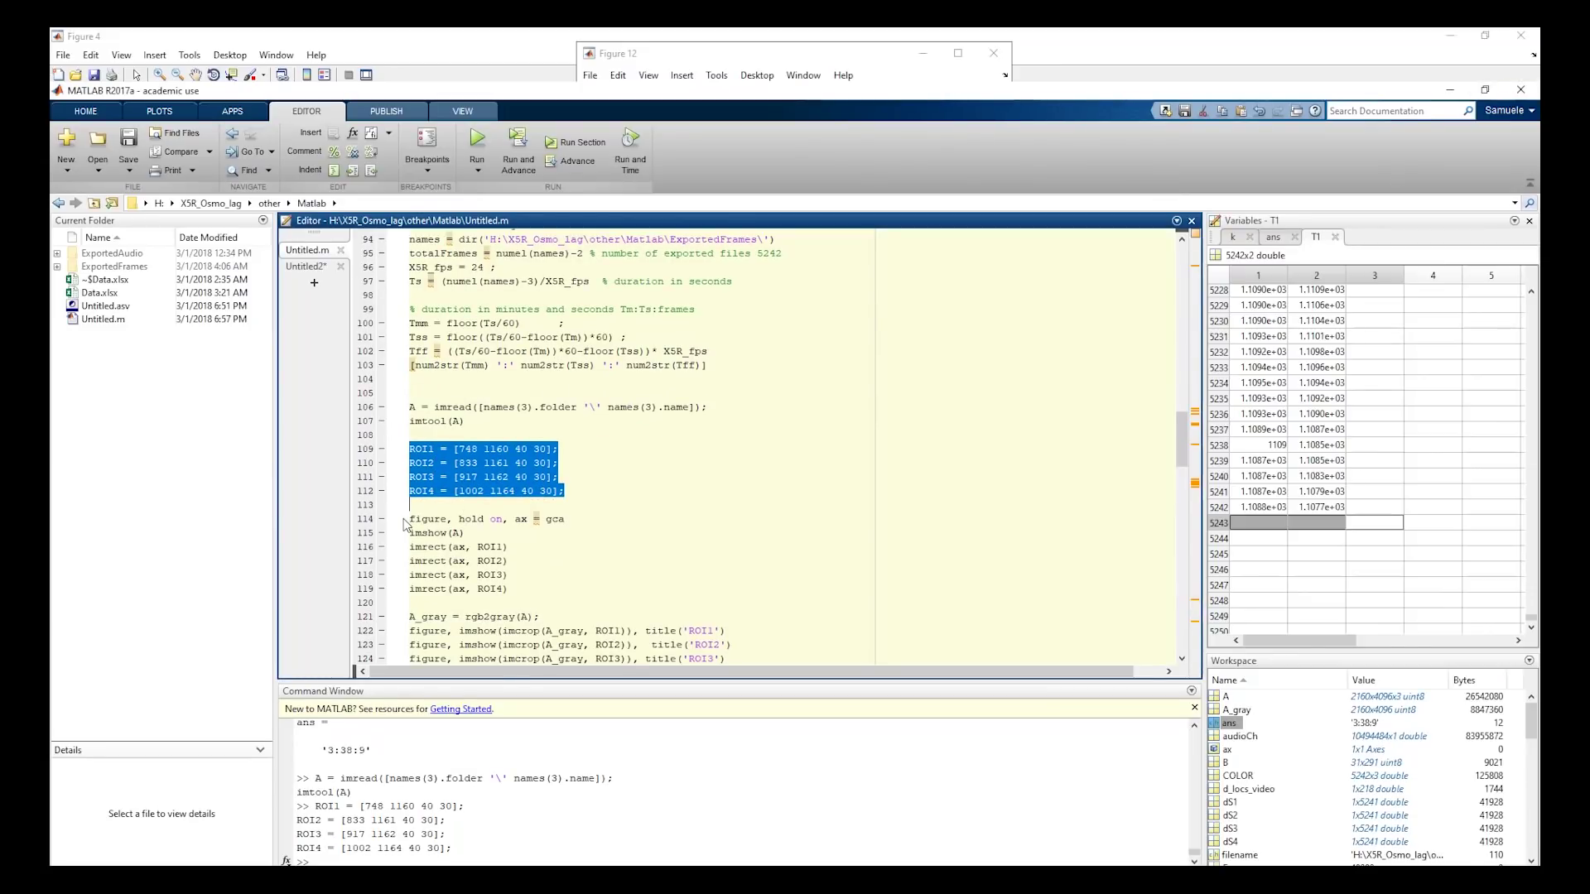
{"action": "left_click_drag", "start_coordinate": [408, 519], "coordinate": [508, 590]}
{"action": "key", "text": "F9"}
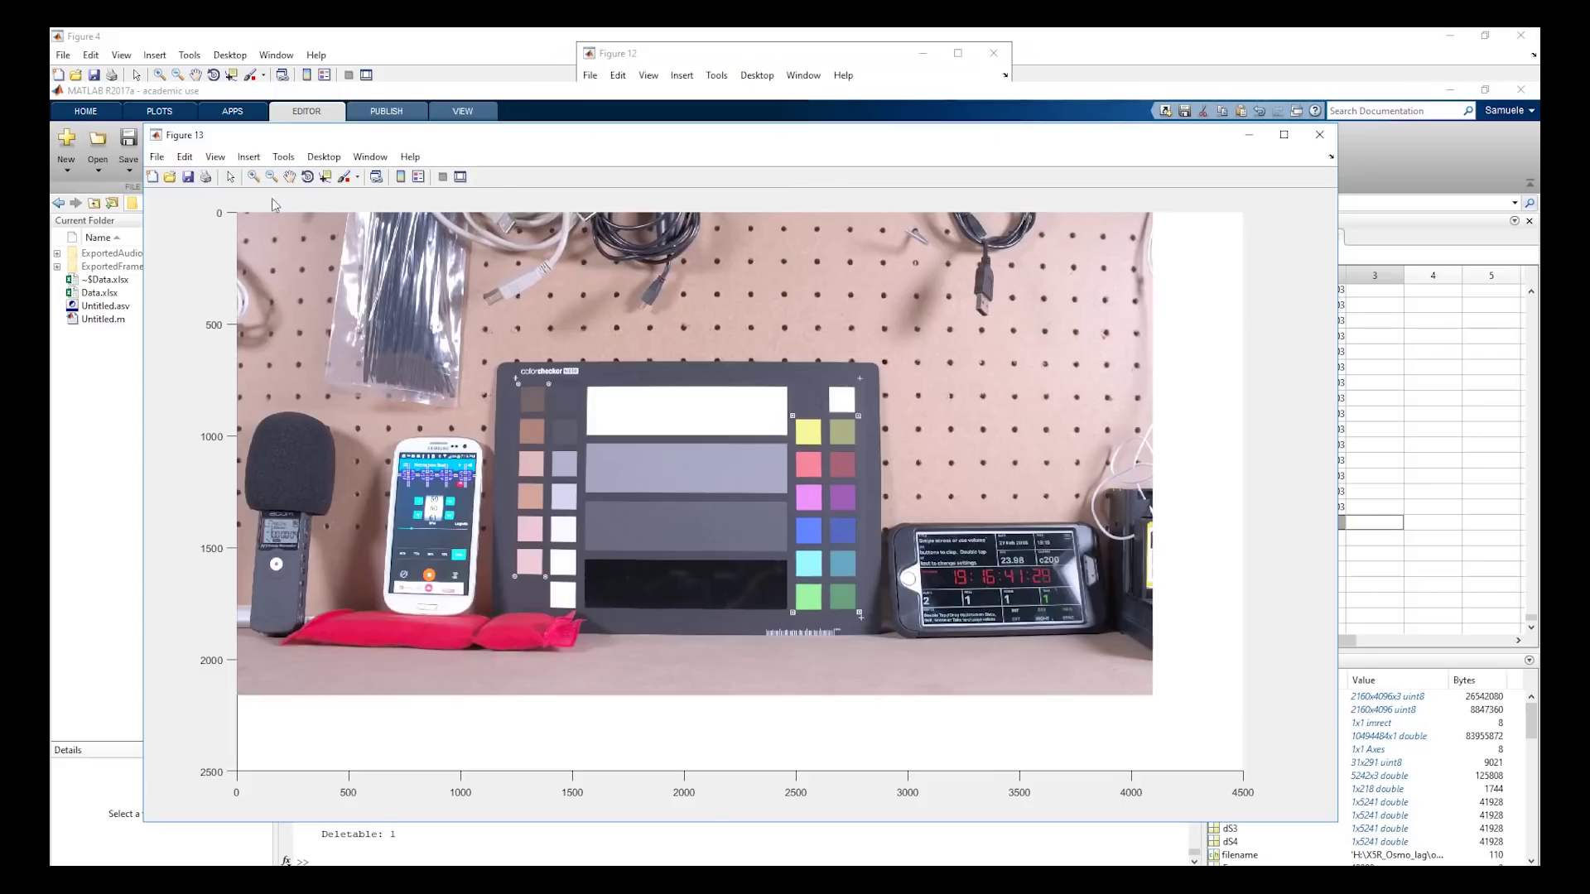
Zoom onto the four metronome dots and run lines 121–125 to show grayscale crops ROI1–ROI4.
{"action": "left_click", "coordinate": [394, 492]}
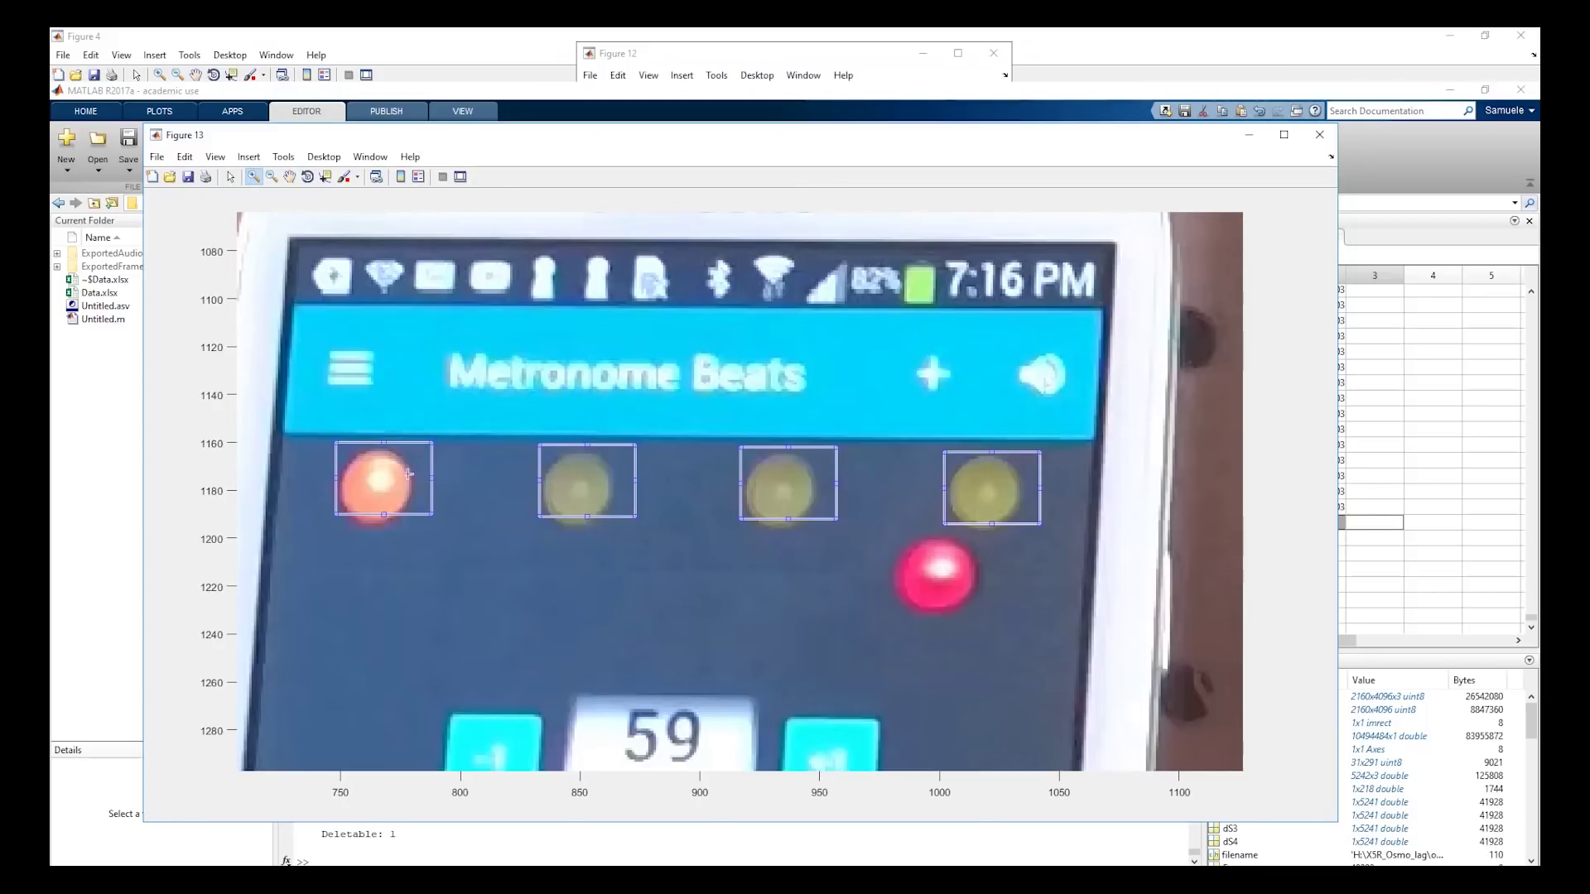
{"action": "key", "text": "alt+Tab"}
{"action": "left_click_drag", "start_coordinate": [409, 532], "coordinate": [414, 603]}
{"action": "key", "text": "F9"}
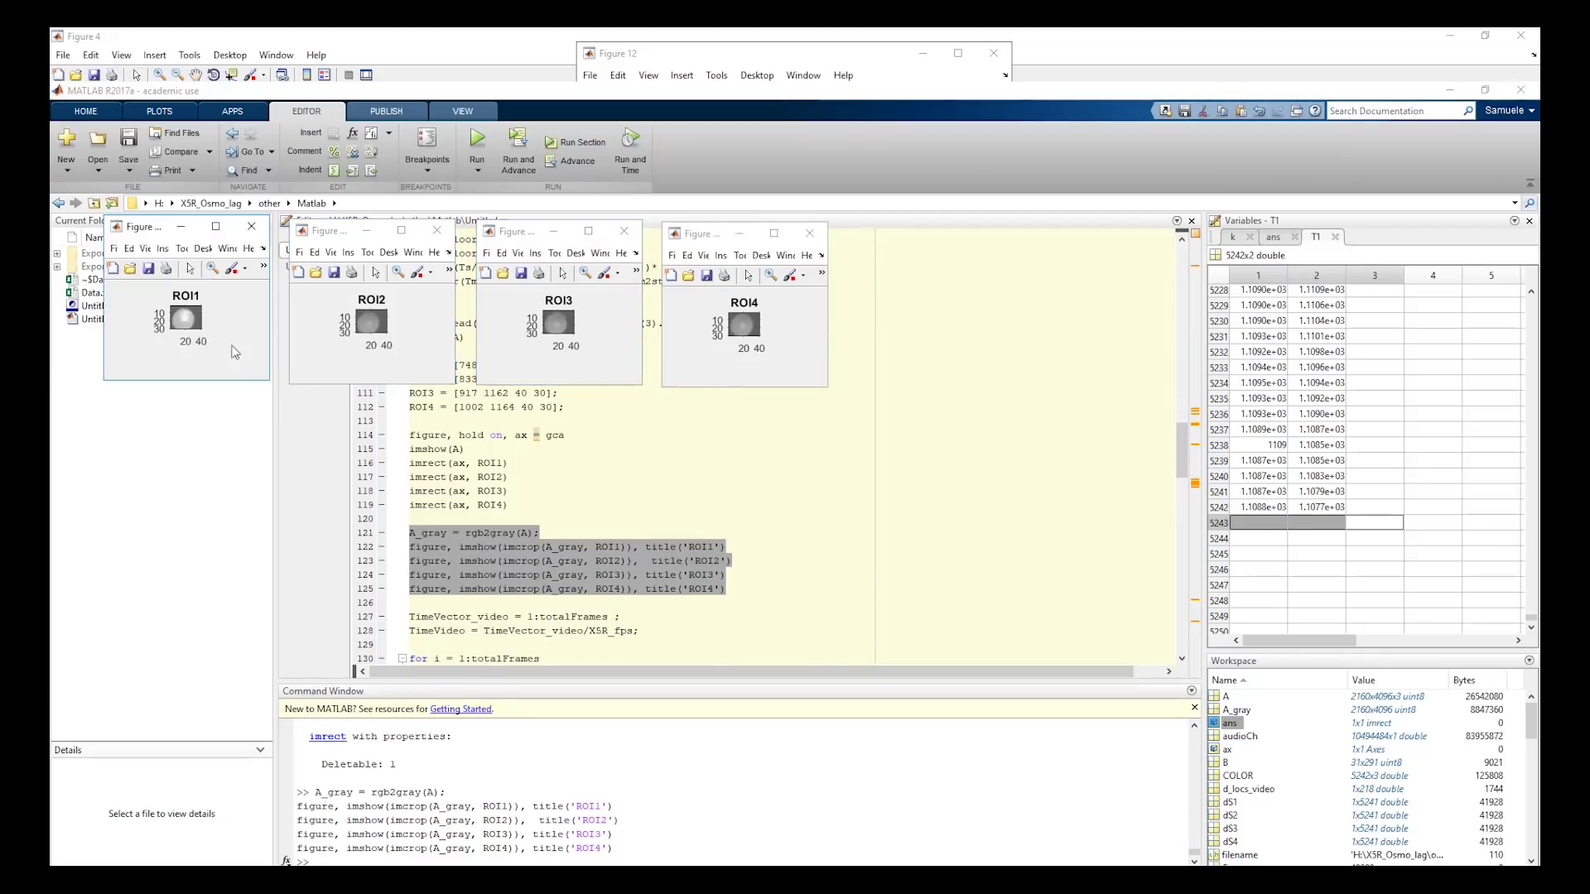
Run the time-vector lines 127–128 and the Intensity plotting block, lines 142–149.
{"action": "scroll", "coordinate": [497, 497], "scroll_direction": "down", "scroll_amount": 5}
{"action": "left_click_drag", "start_coordinate": [409, 407], "coordinate": [461, 437]}
{"action": "key", "text": "F9"}
{"action": "left_click", "coordinate": [460, 437]}
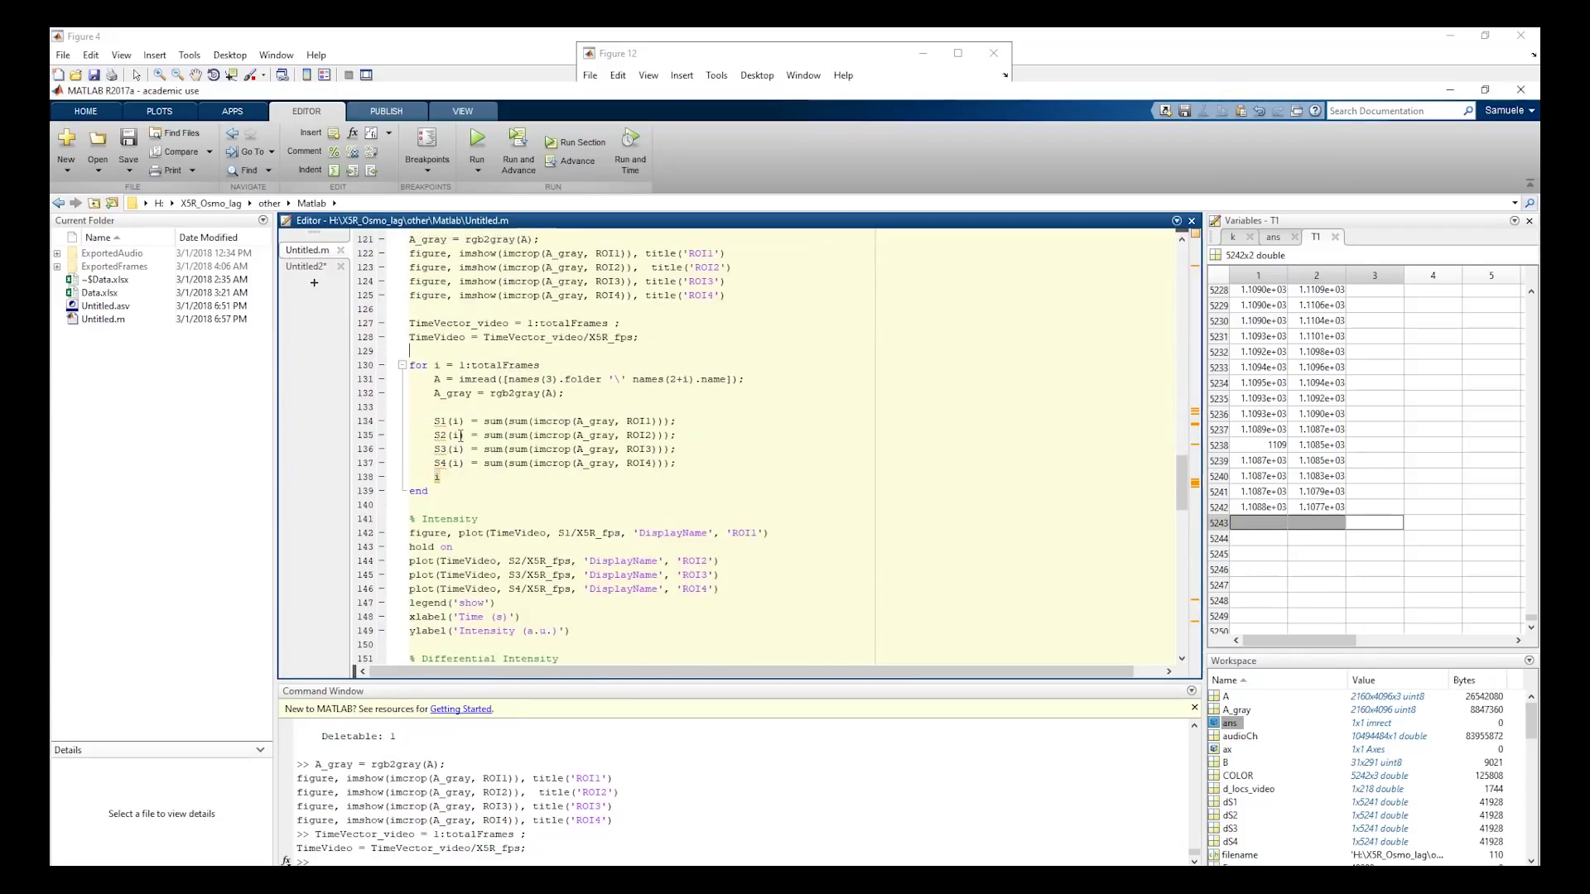
{"action": "scroll", "coordinate": [461, 437], "scroll_direction": "down", "scroll_amount": 2}
{"action": "left_click_drag", "start_coordinate": [412, 364], "coordinate": [463, 490]}
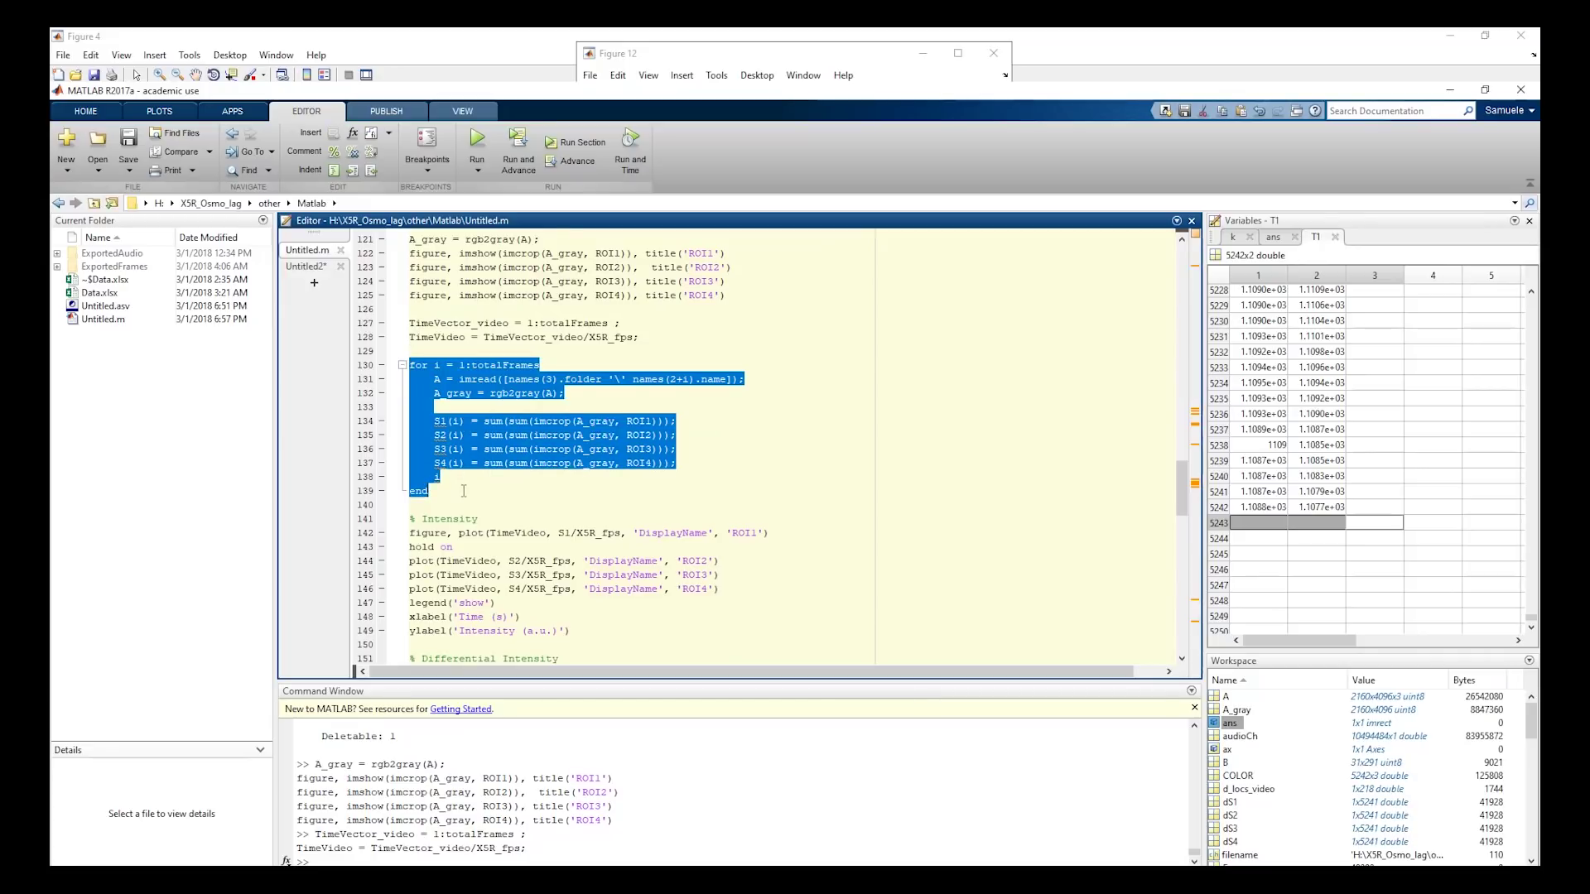
{"action": "left_click", "coordinate": [463, 490]}
{"action": "scroll", "coordinate": [418, 463], "scroll_direction": "down", "scroll_amount": 2}
{"action": "left_click_drag", "start_coordinate": [406, 453], "coordinate": [587, 540]}
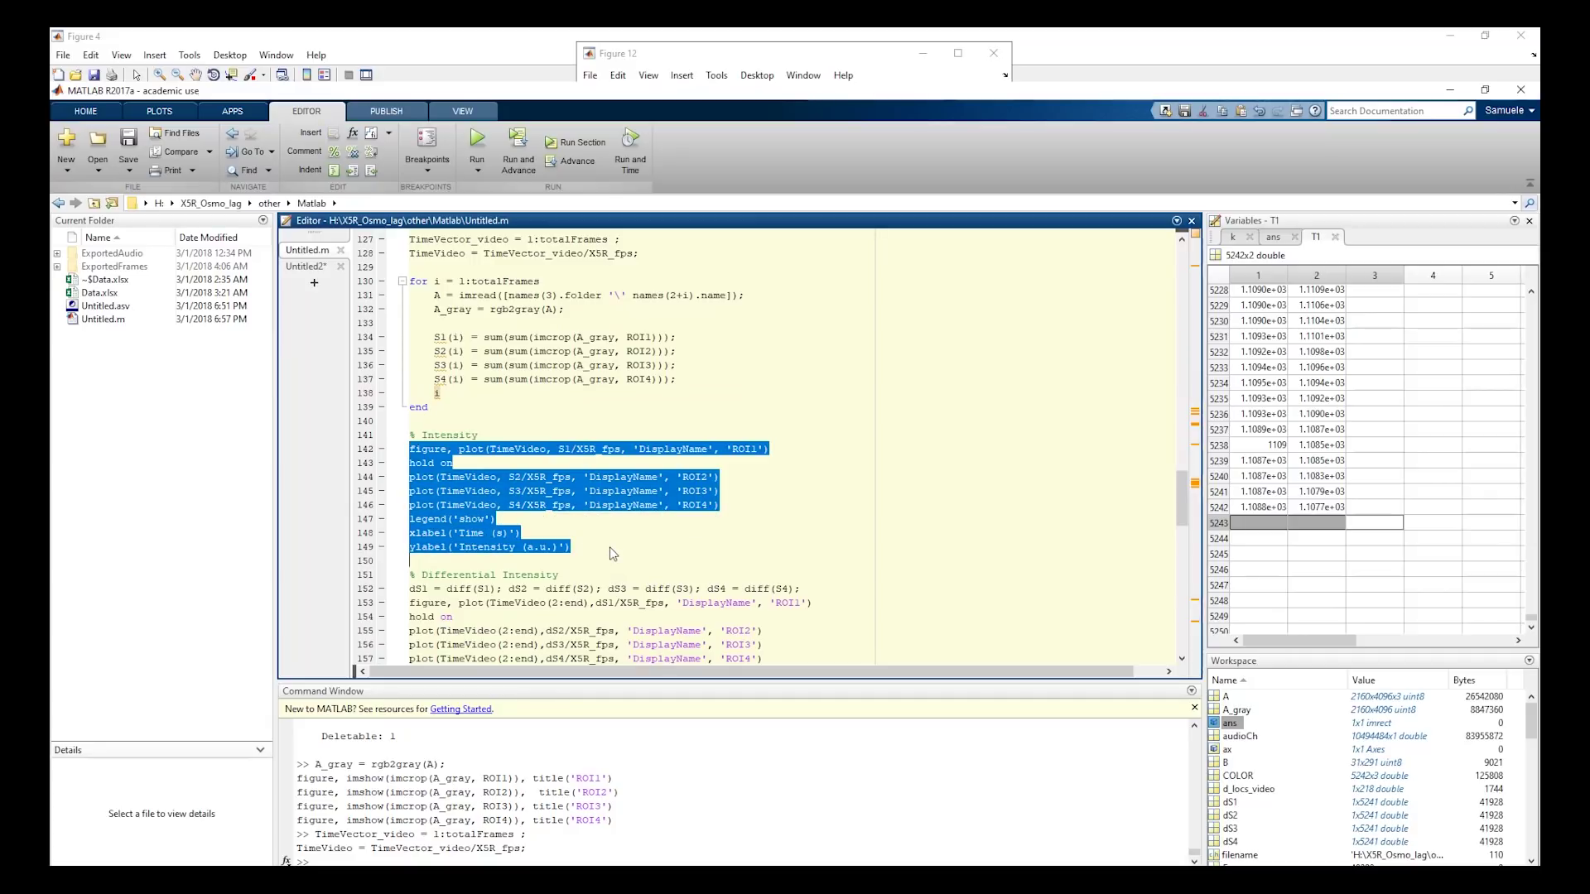
{"action": "key", "text": "F9"}
Maximize the intensity plot, zoom to the first 36 seconds, and place a datatip at 4.125 s.
{"action": "left_click_drag", "start_coordinate": [788, 57], "coordinate": [528, 267]}
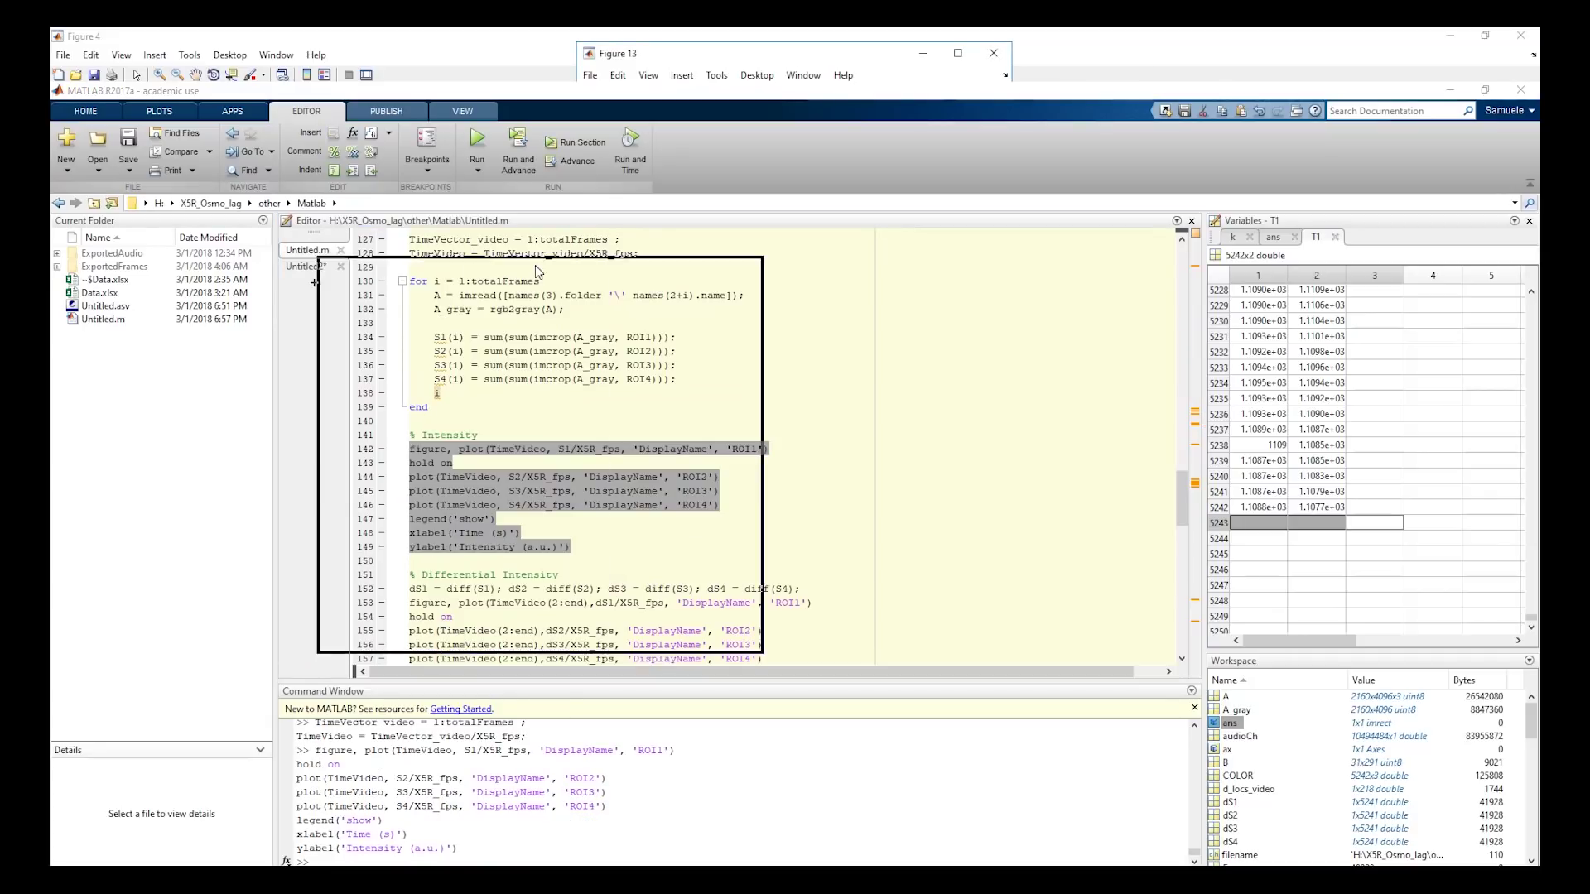
{"action": "double_click", "coordinate": [702, 267]}
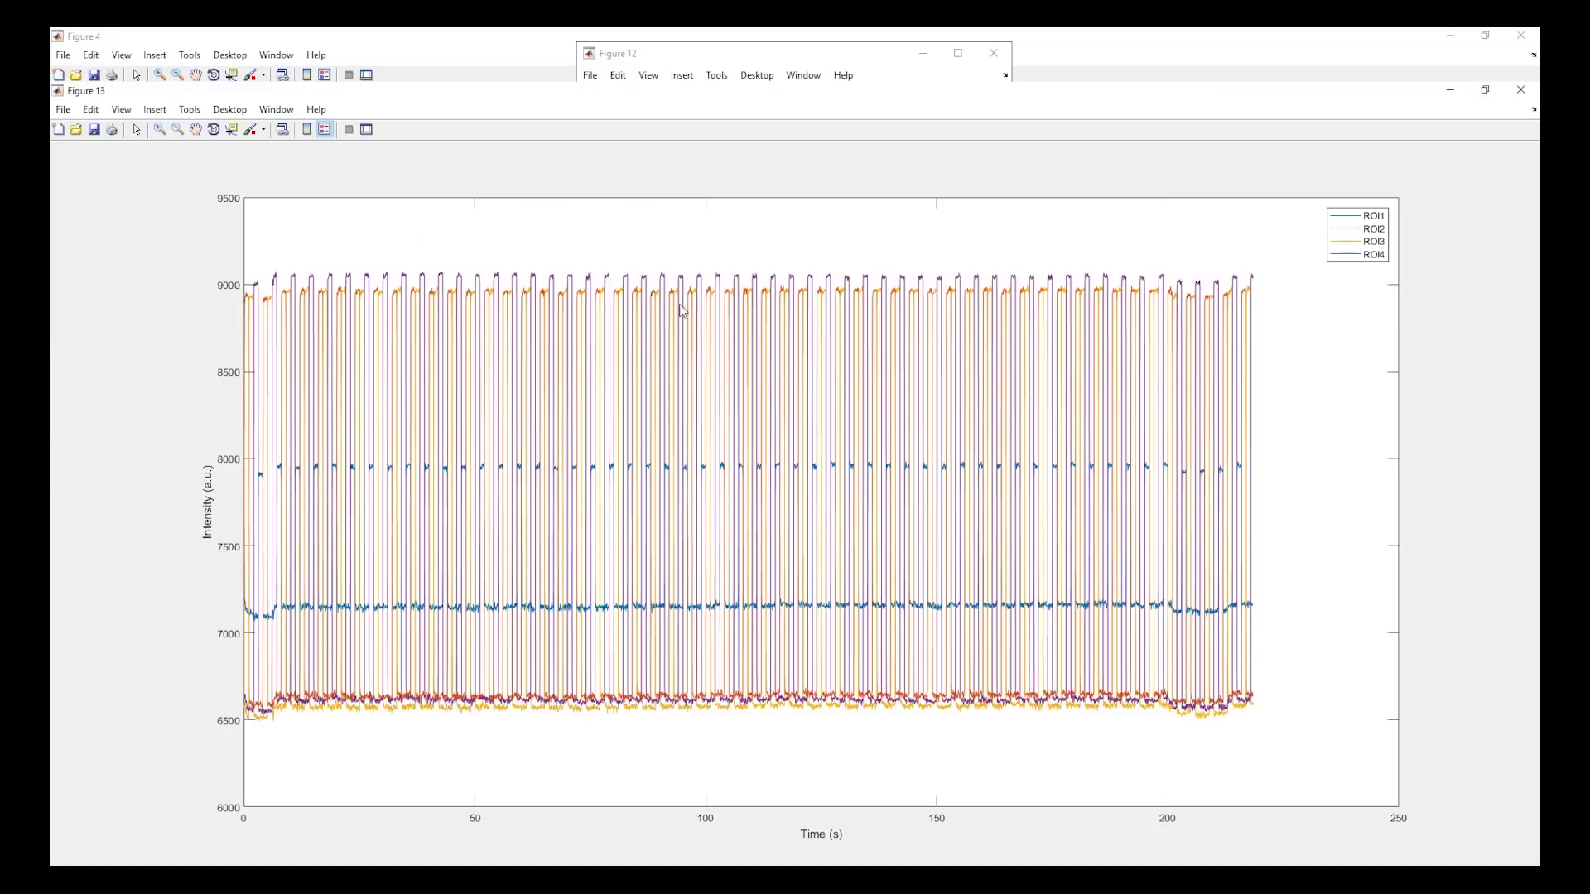
{"action": "left_click", "coordinate": [159, 129]}
{"action": "left_click_drag", "start_coordinate": [254, 263], "coordinate": [412, 734]}
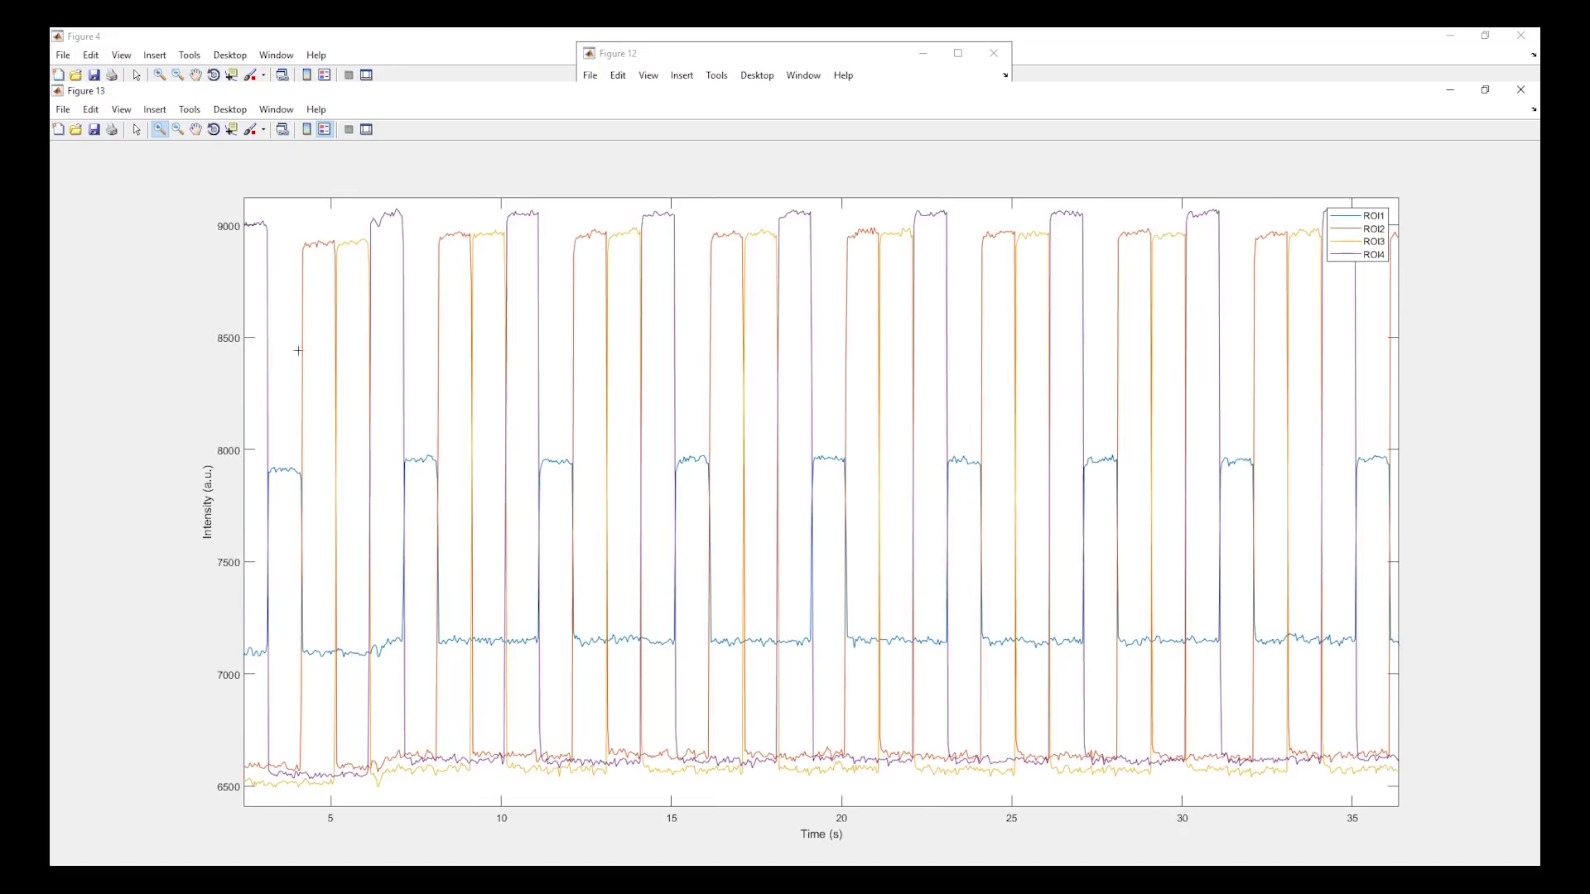
{"action": "left_click", "coordinate": [231, 129]}
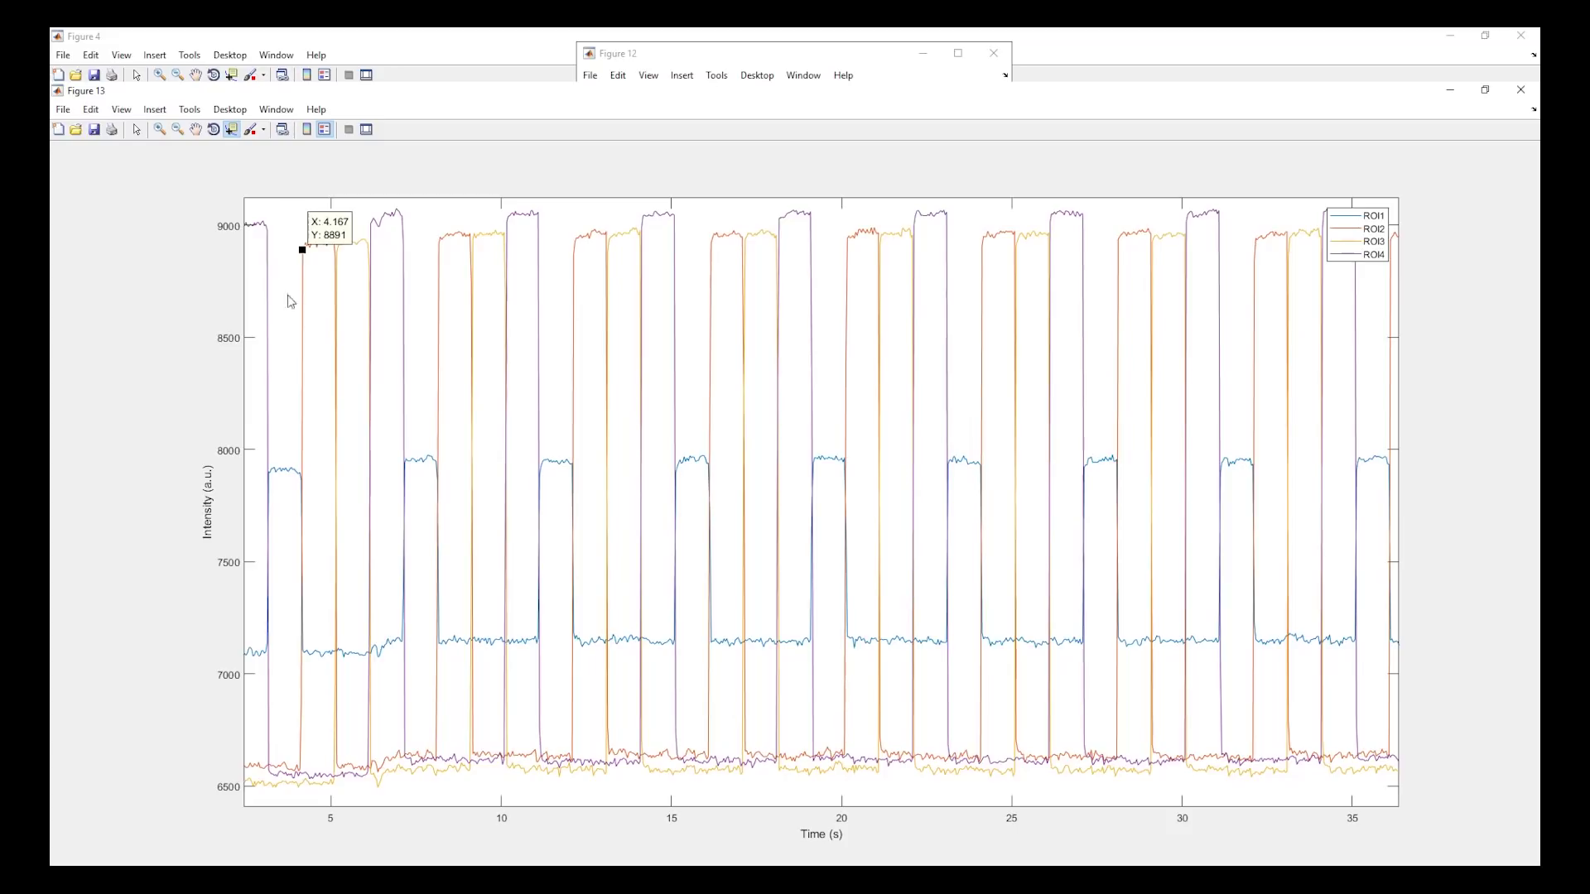
{"action": "key", "text": "Left"}
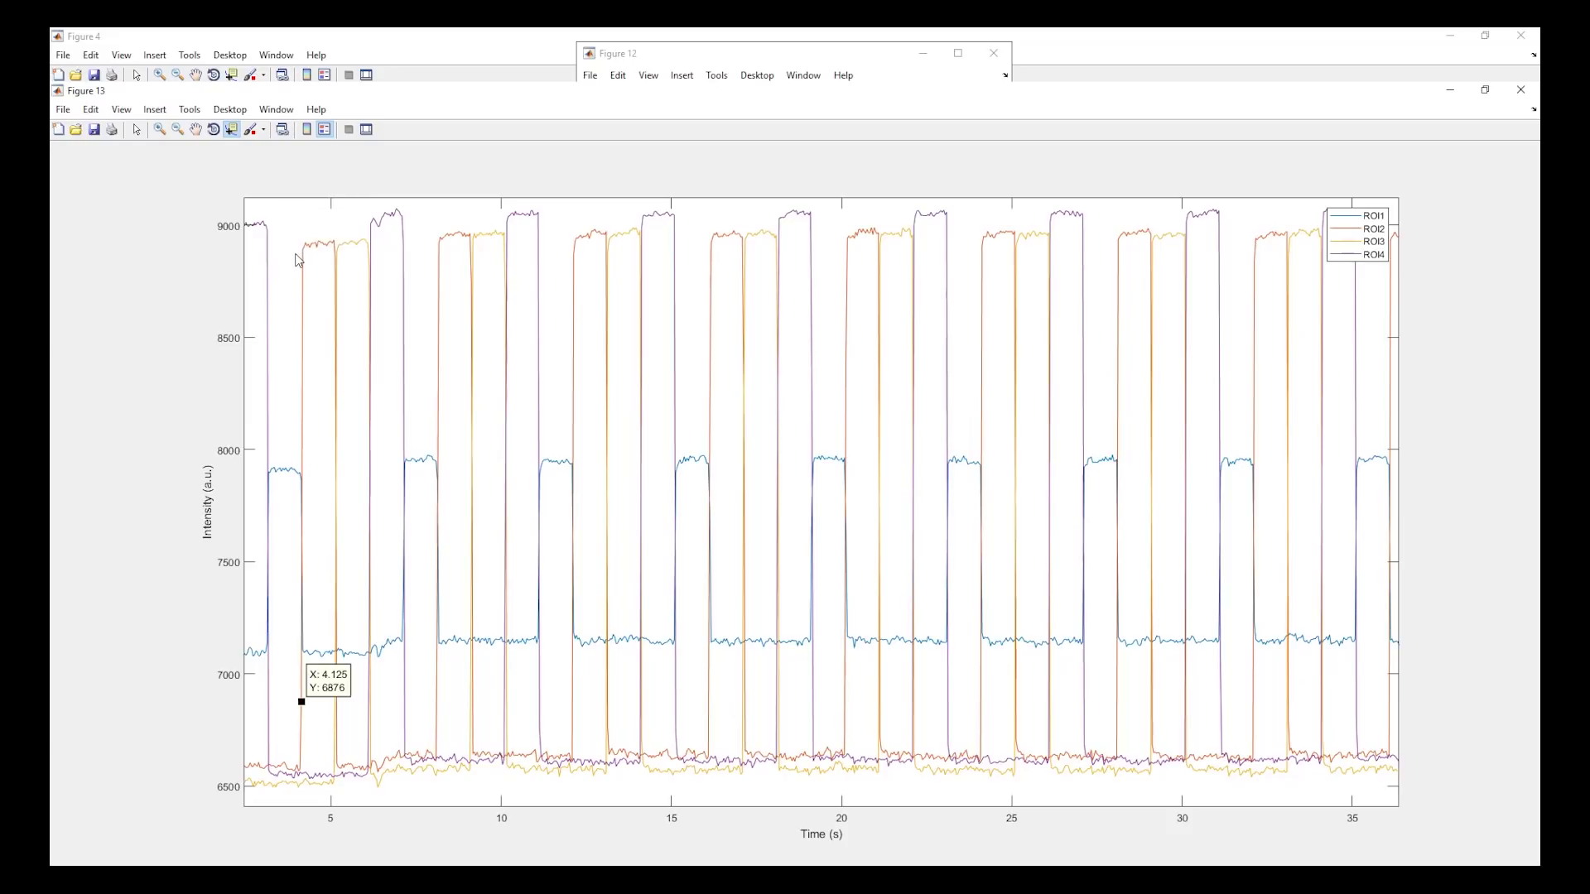
{"action": "right_click", "coordinate": [370, 329]}
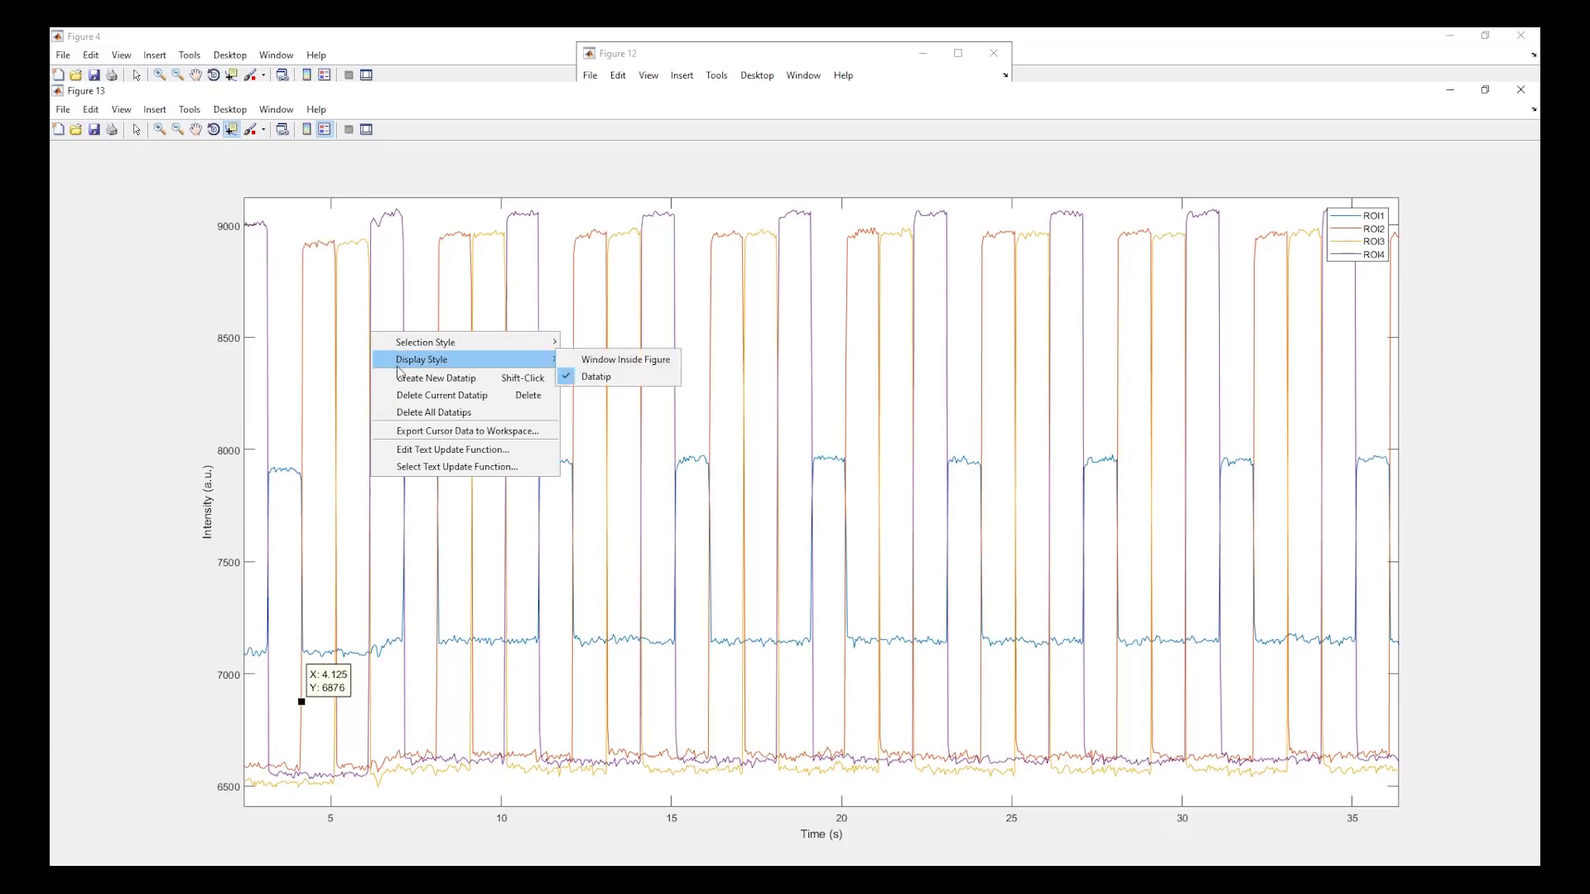
{"action": "left_click", "coordinate": [348, 453]}
Add datatips on the differential-intensity peaks at 1.167, 2.167, 3.167 and about 4.17 s.
{"action": "key", "text": "alt+Tab"}
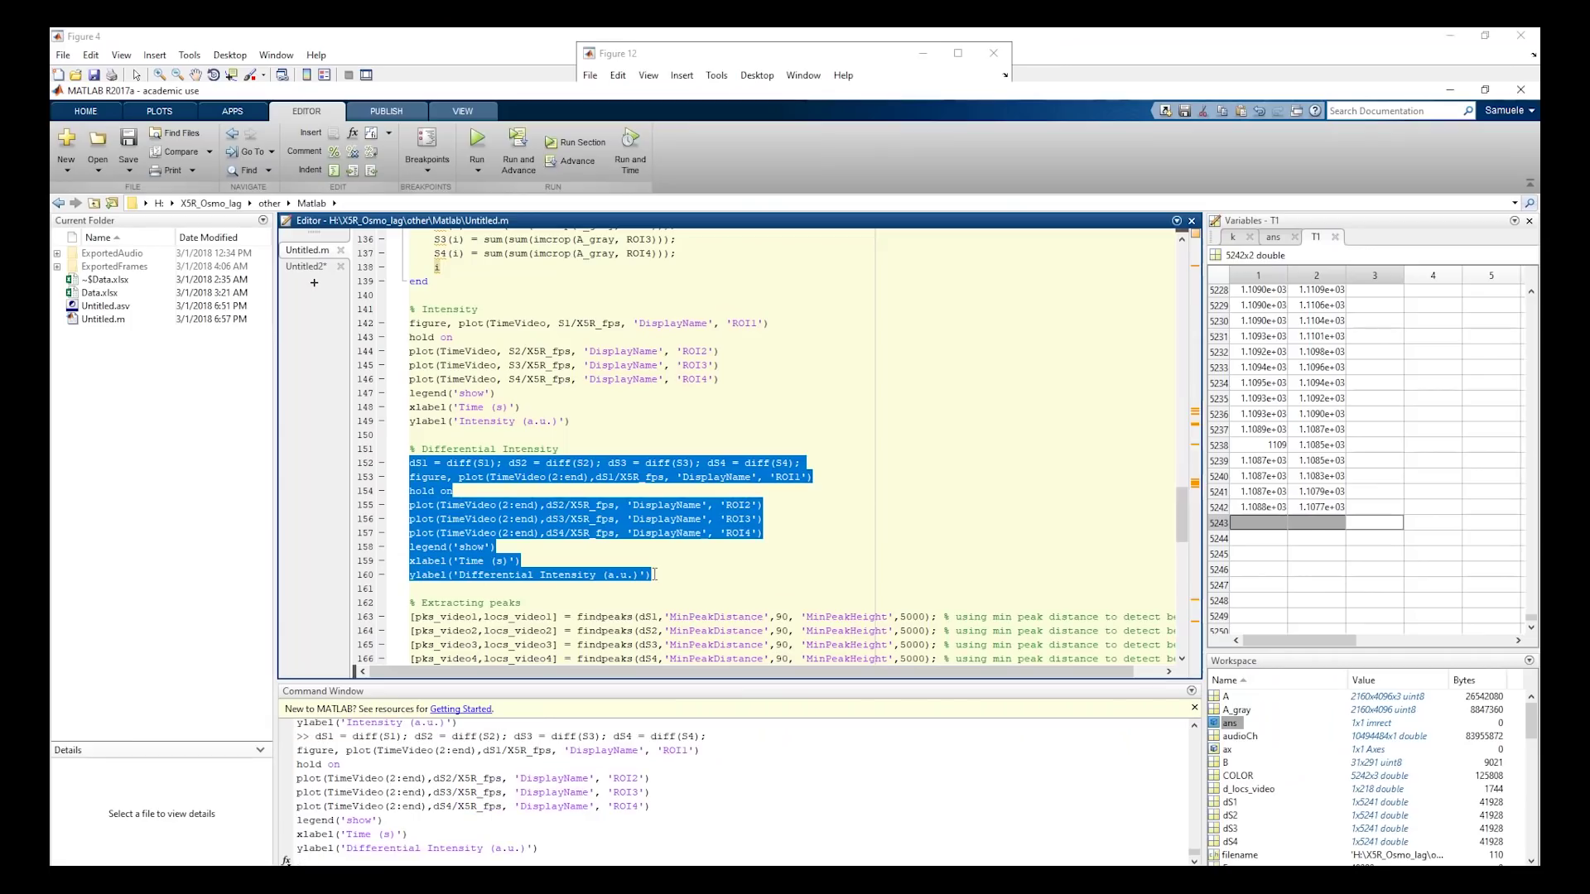
{"action": "key", "text": "alt+Tab"}
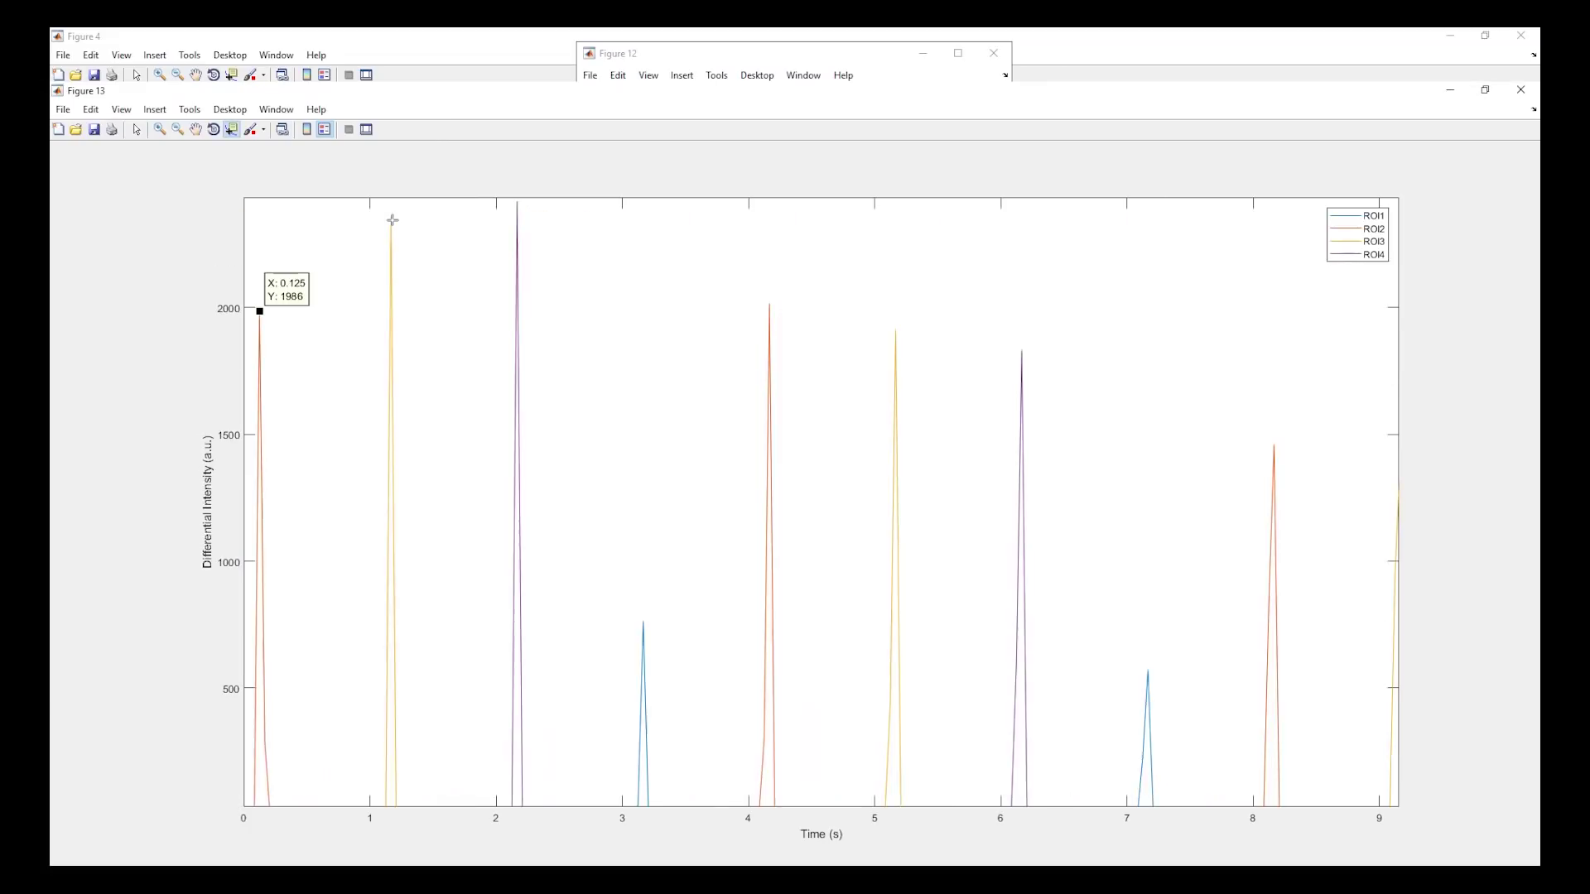
{"action": "left_click", "coordinate": [391, 218]}
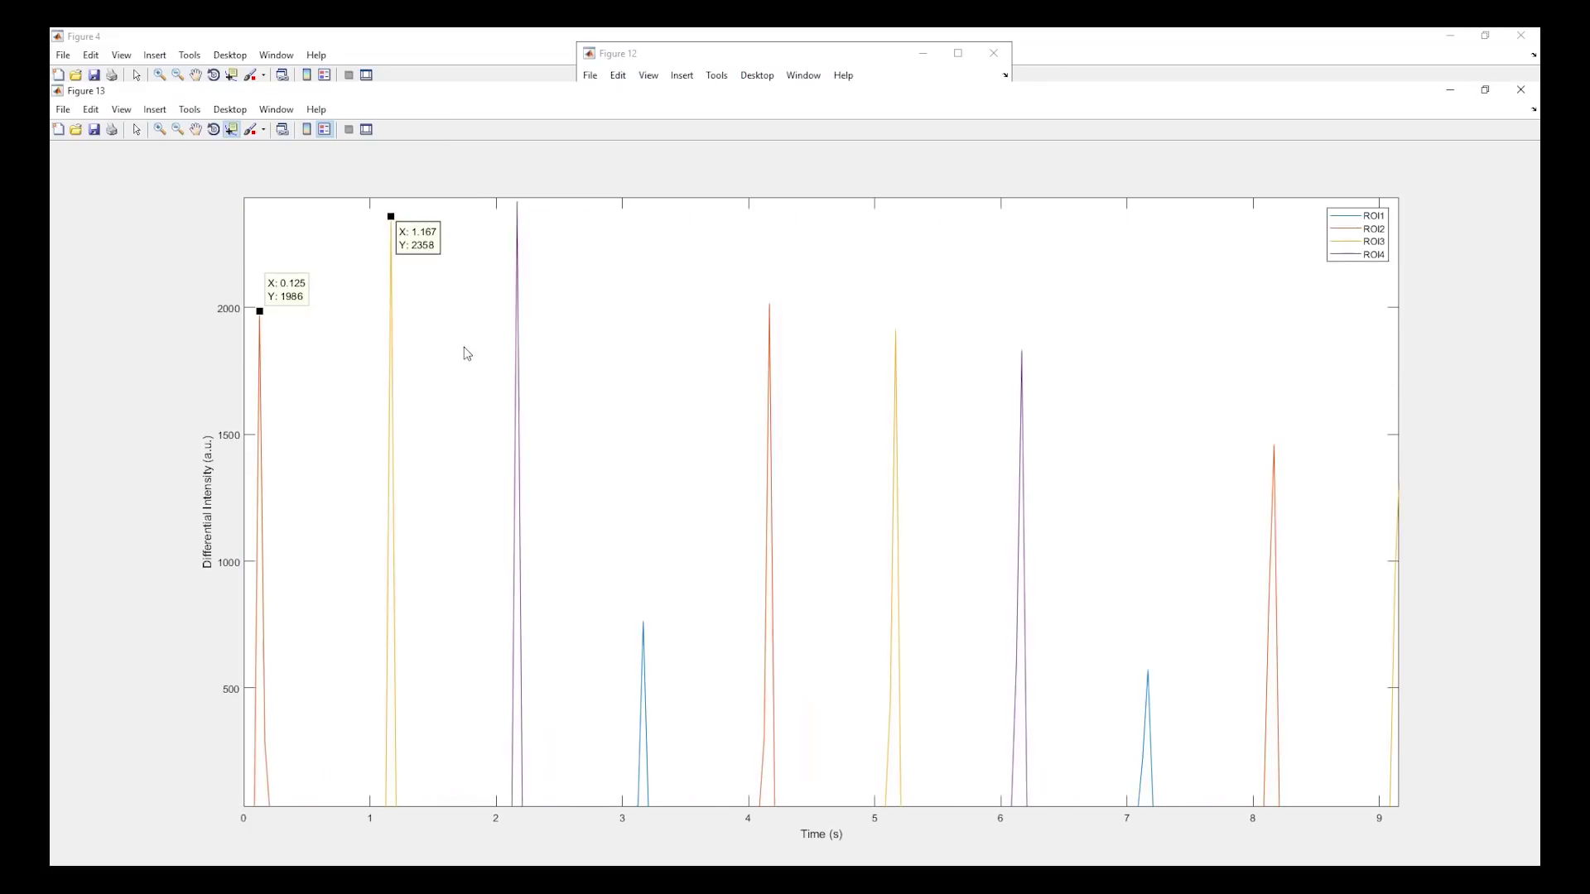
{"action": "right_click", "coordinate": [462, 346]}
{"action": "left_click", "coordinate": [508, 402]}
{"action": "left_click", "coordinate": [519, 225]}
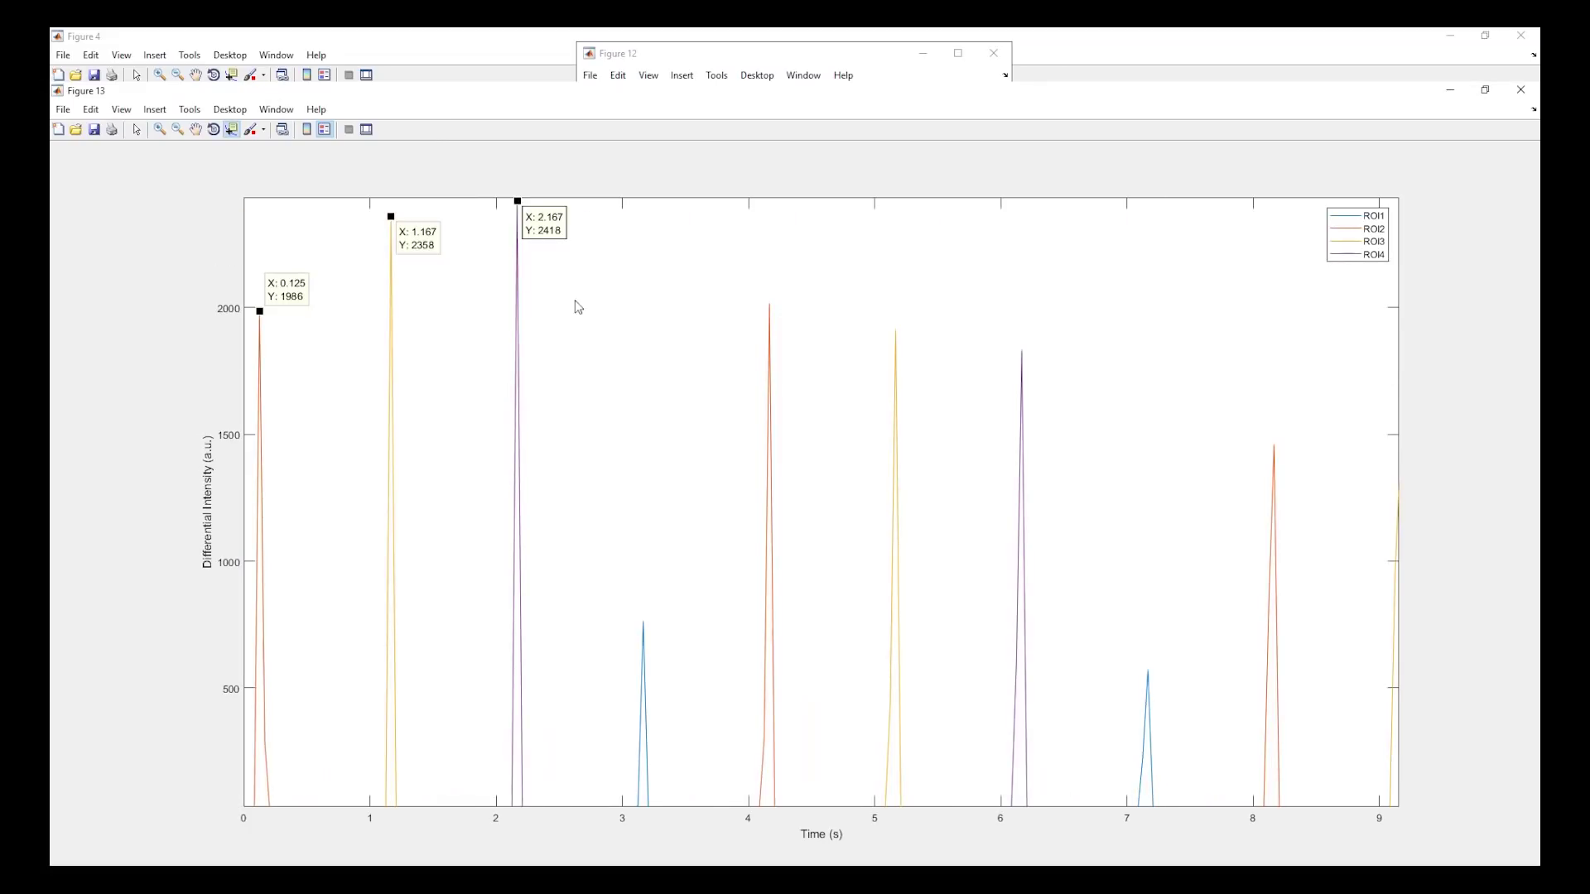
{"action": "right_click", "coordinate": [590, 319]}
{"action": "left_click", "coordinate": [654, 370]}
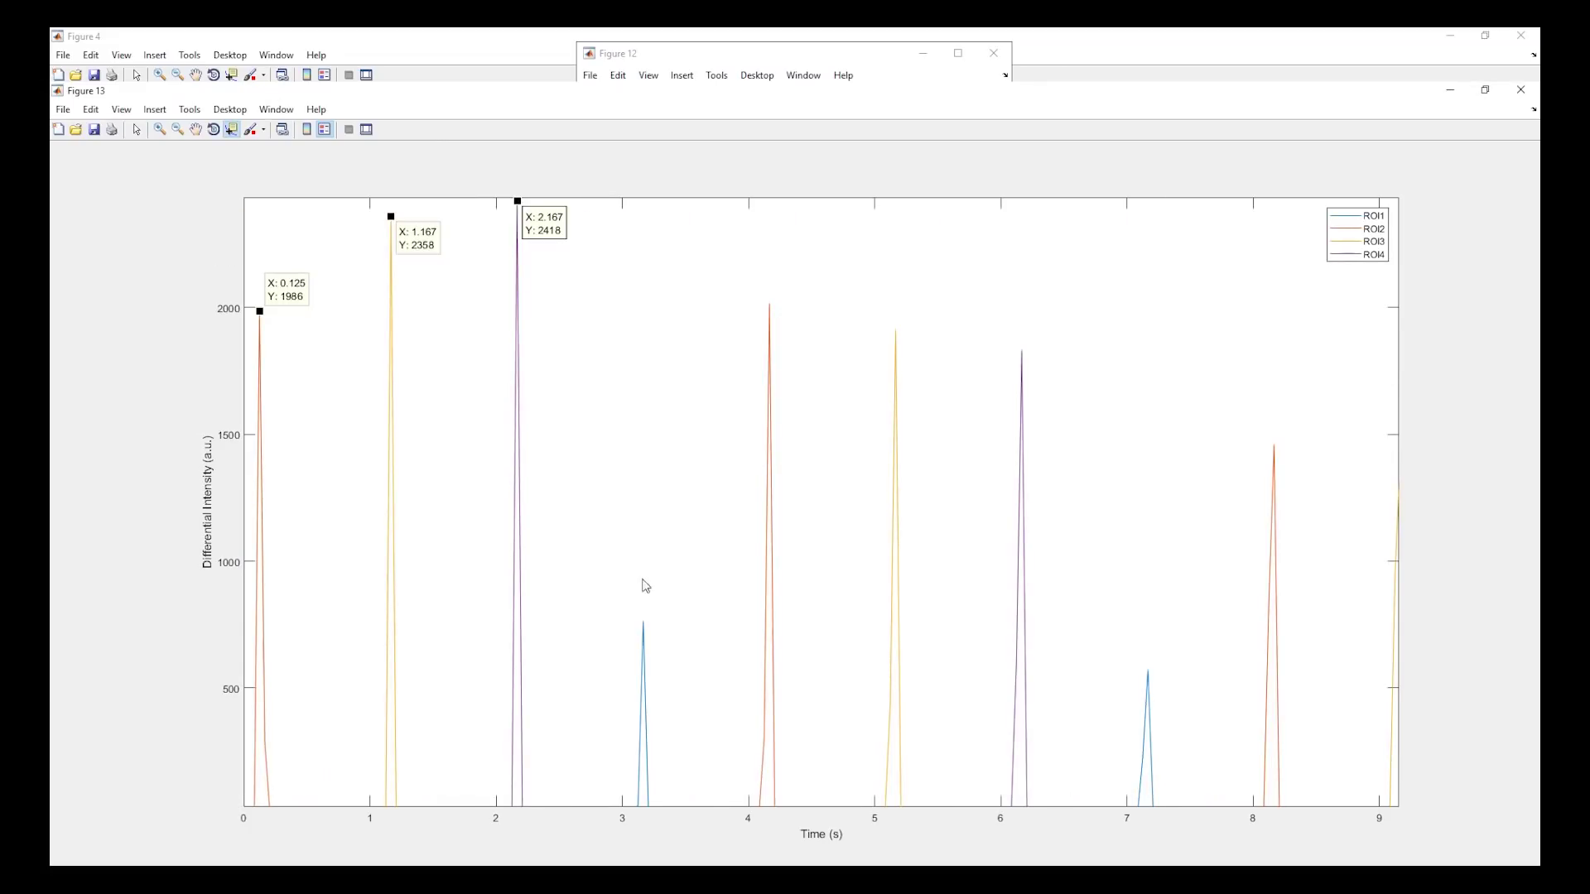
{"action": "left_click", "coordinate": [644, 621]}
{"action": "right_click", "coordinate": [708, 517]}
{"action": "left_click", "coordinate": [756, 555]}
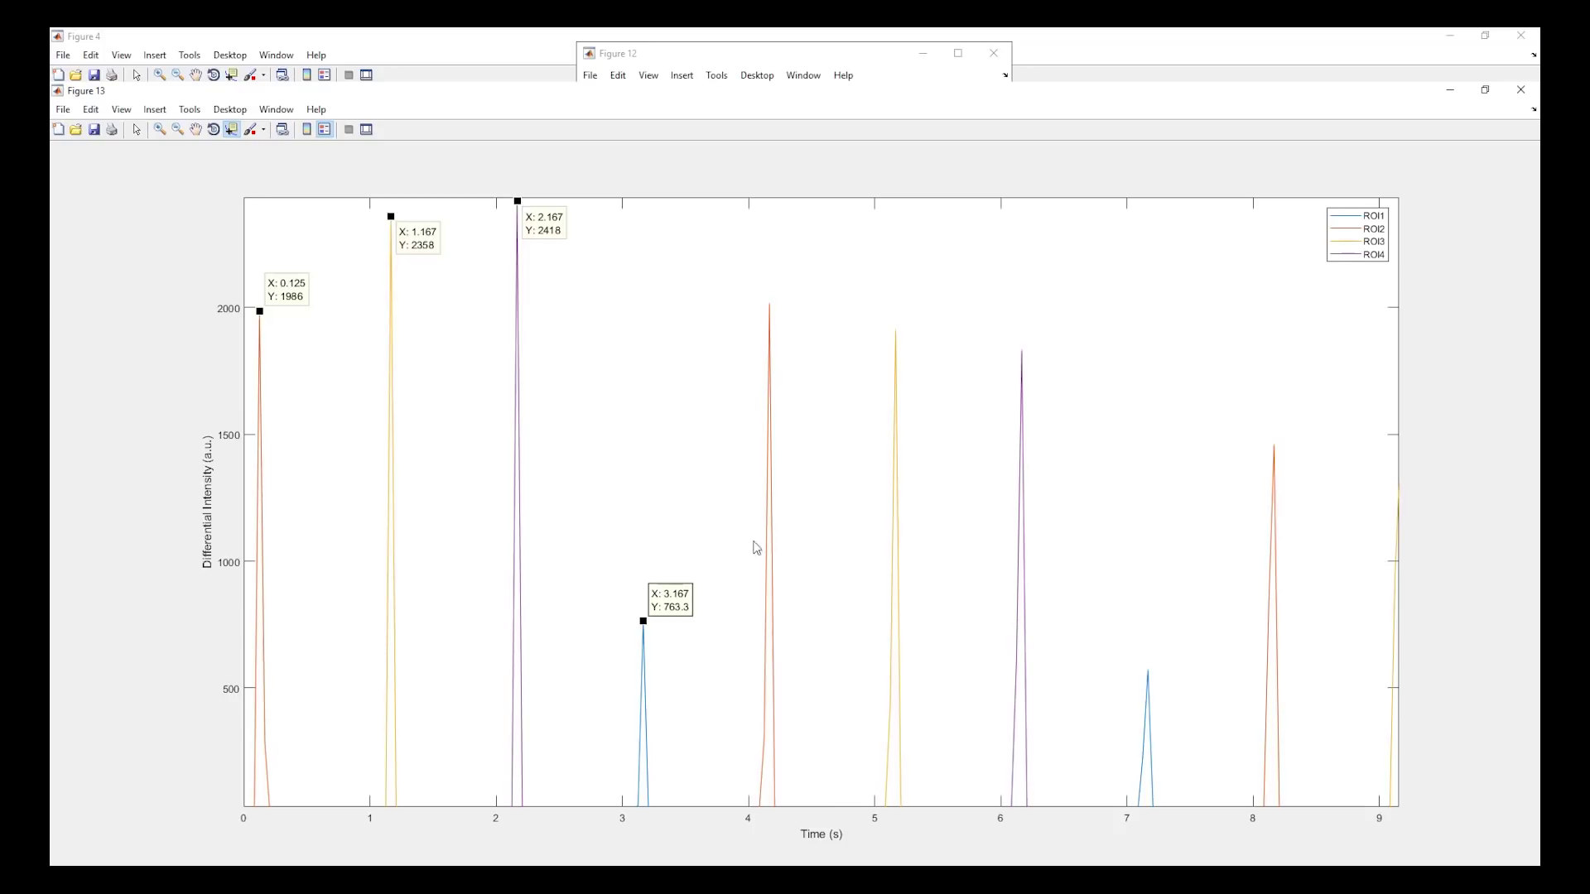
{"action": "left_click", "coordinate": [768, 310]}
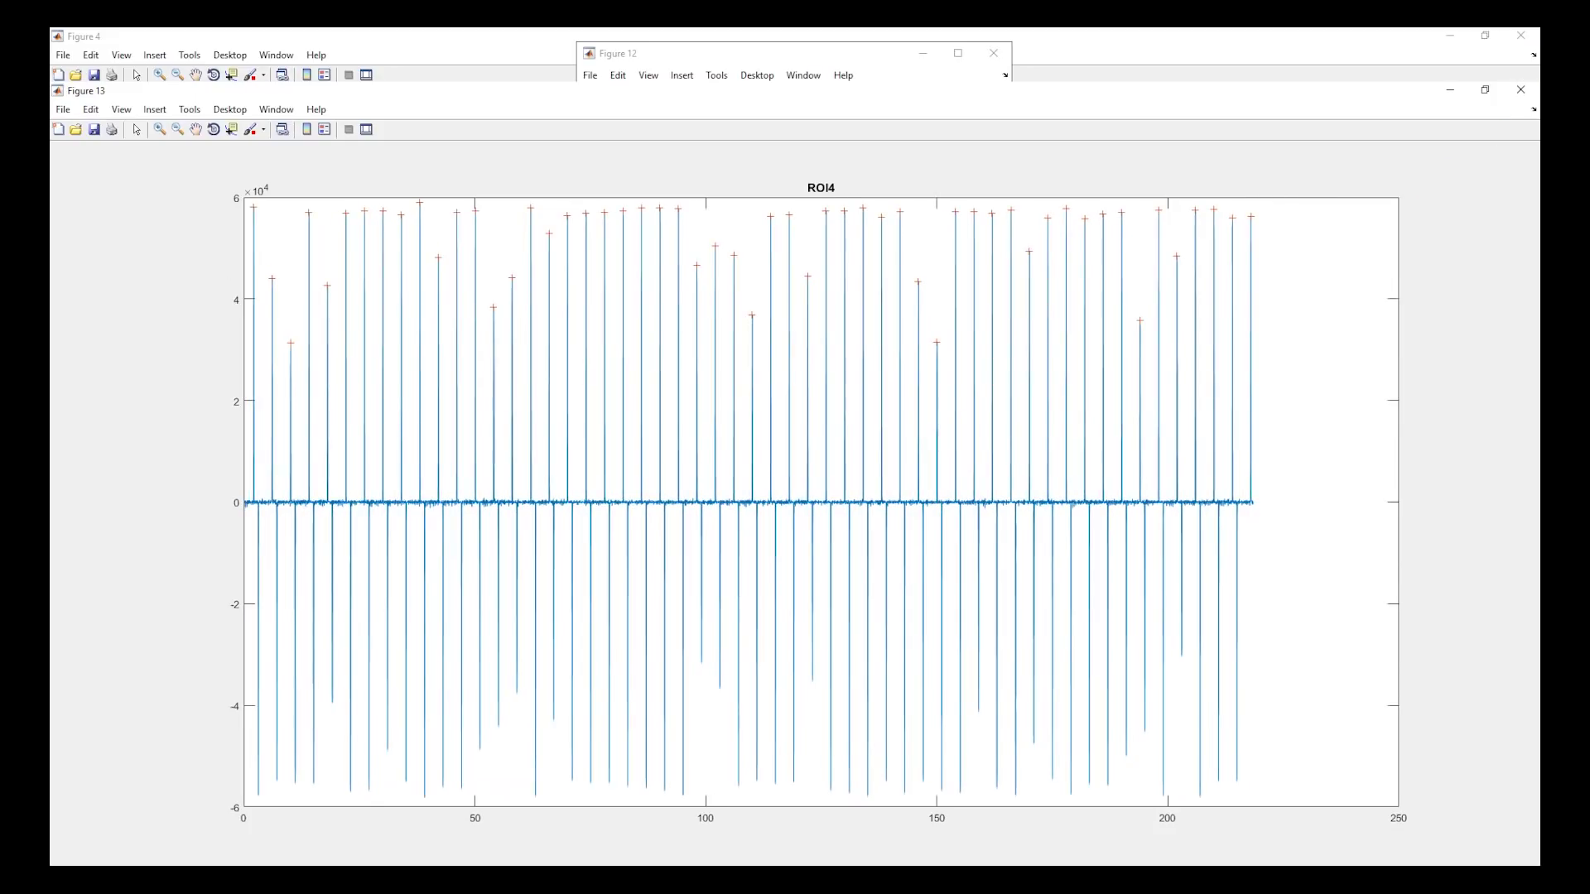
Run the detected-peaks lines 192–199, then the sort-and-plot-all-peaks lines 201–205.
{"action": "left_click", "coordinate": [1520, 89]}
{"action": "scroll", "coordinate": [637, 429], "scroll_direction": "down", "scroll_amount": 3}
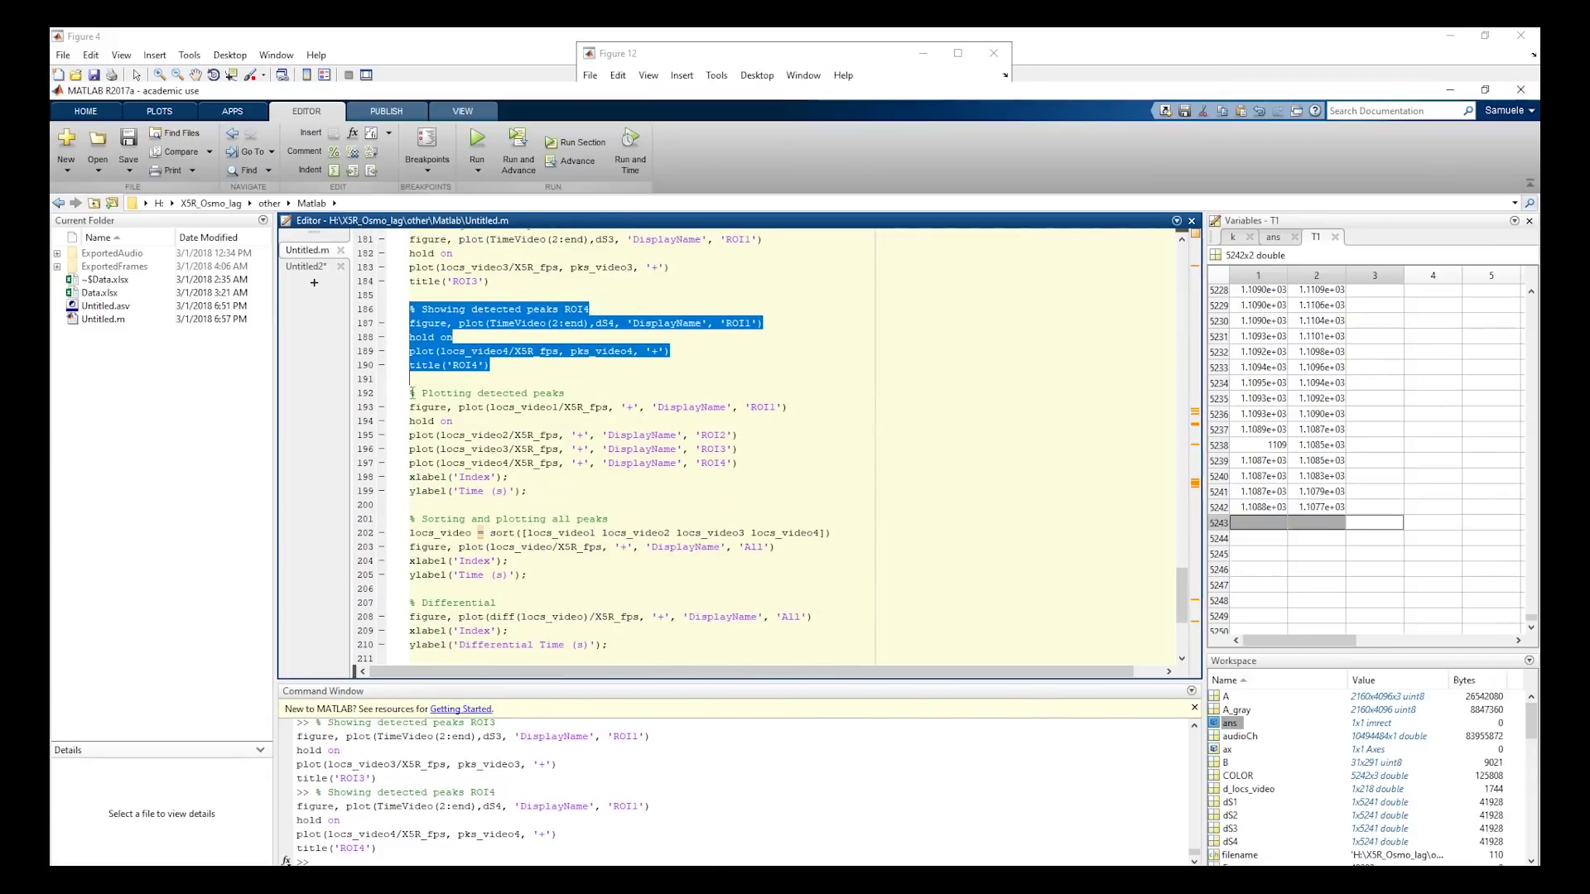
{"action": "left_click_drag", "start_coordinate": [403, 393], "coordinate": [543, 493]}
{"action": "key", "text": "F9"}
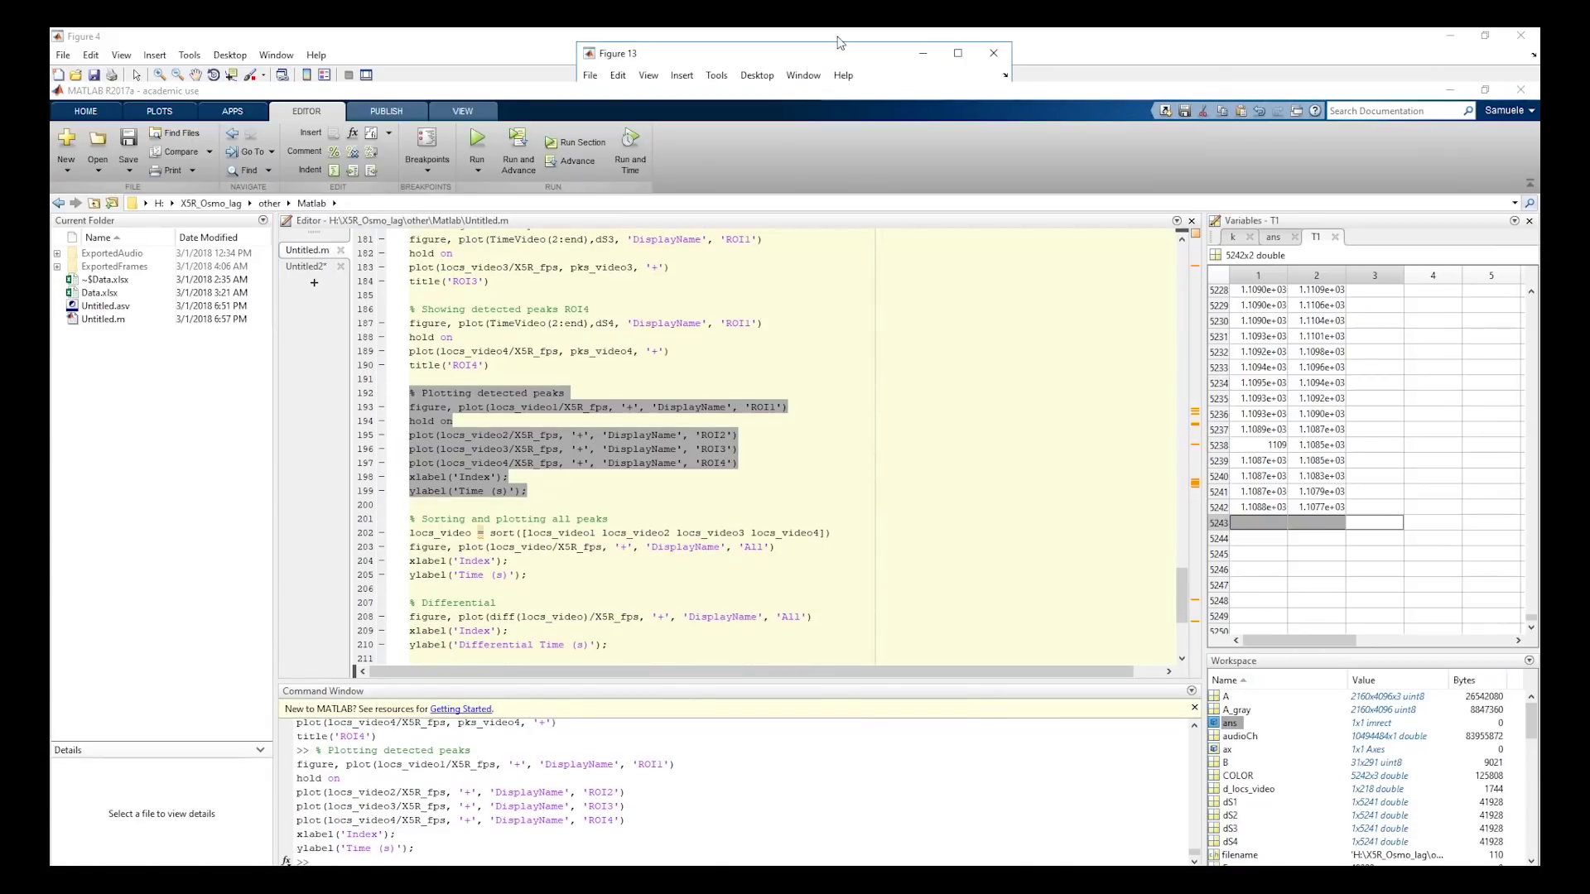
{"action": "left_click", "coordinate": [936, 189]}
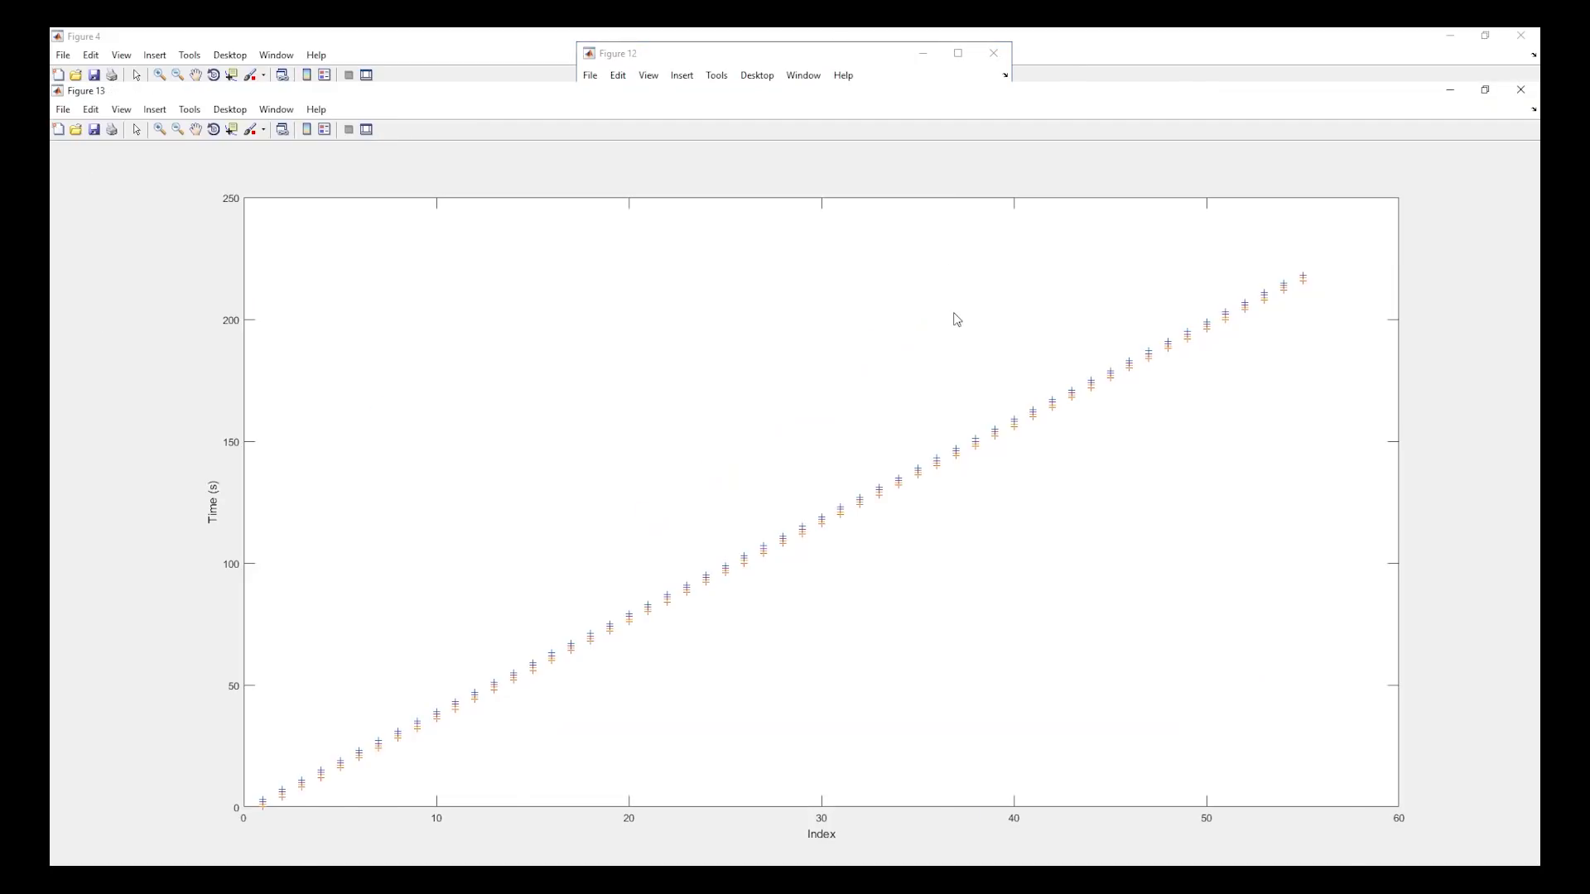
{"action": "left_click_drag", "start_coordinate": [403, 520], "coordinate": [569, 581]}
{"action": "key", "text": "F9"}
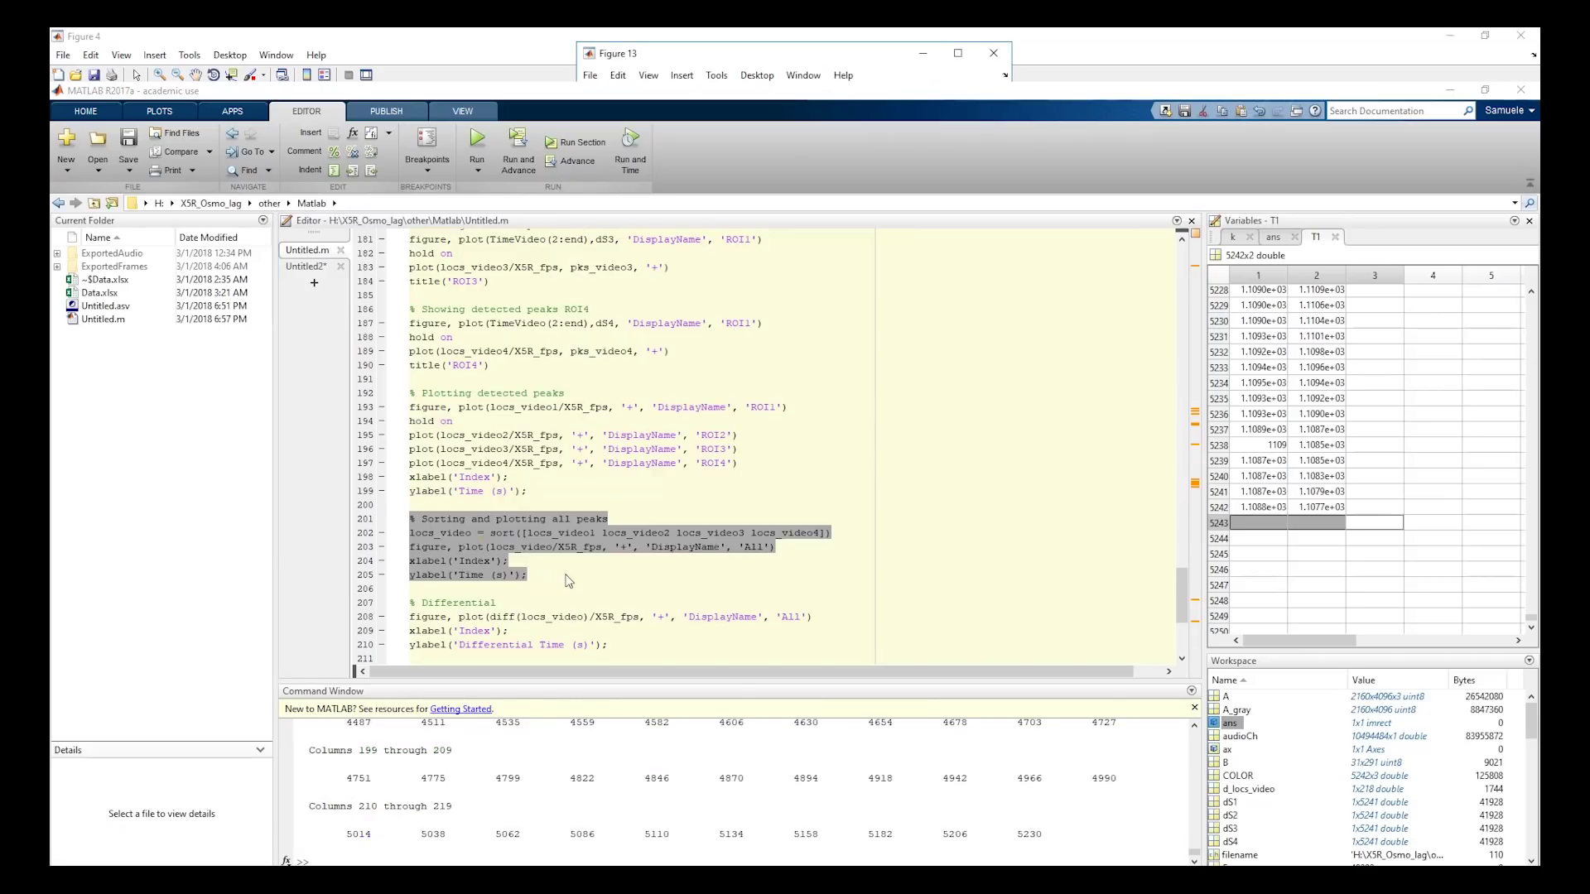
Apply Basic Fitting, maximize the differential time plot, and read the outlier at index 61.
{"action": "left_click_drag", "start_coordinate": [834, 55], "coordinate": [567, 123]}
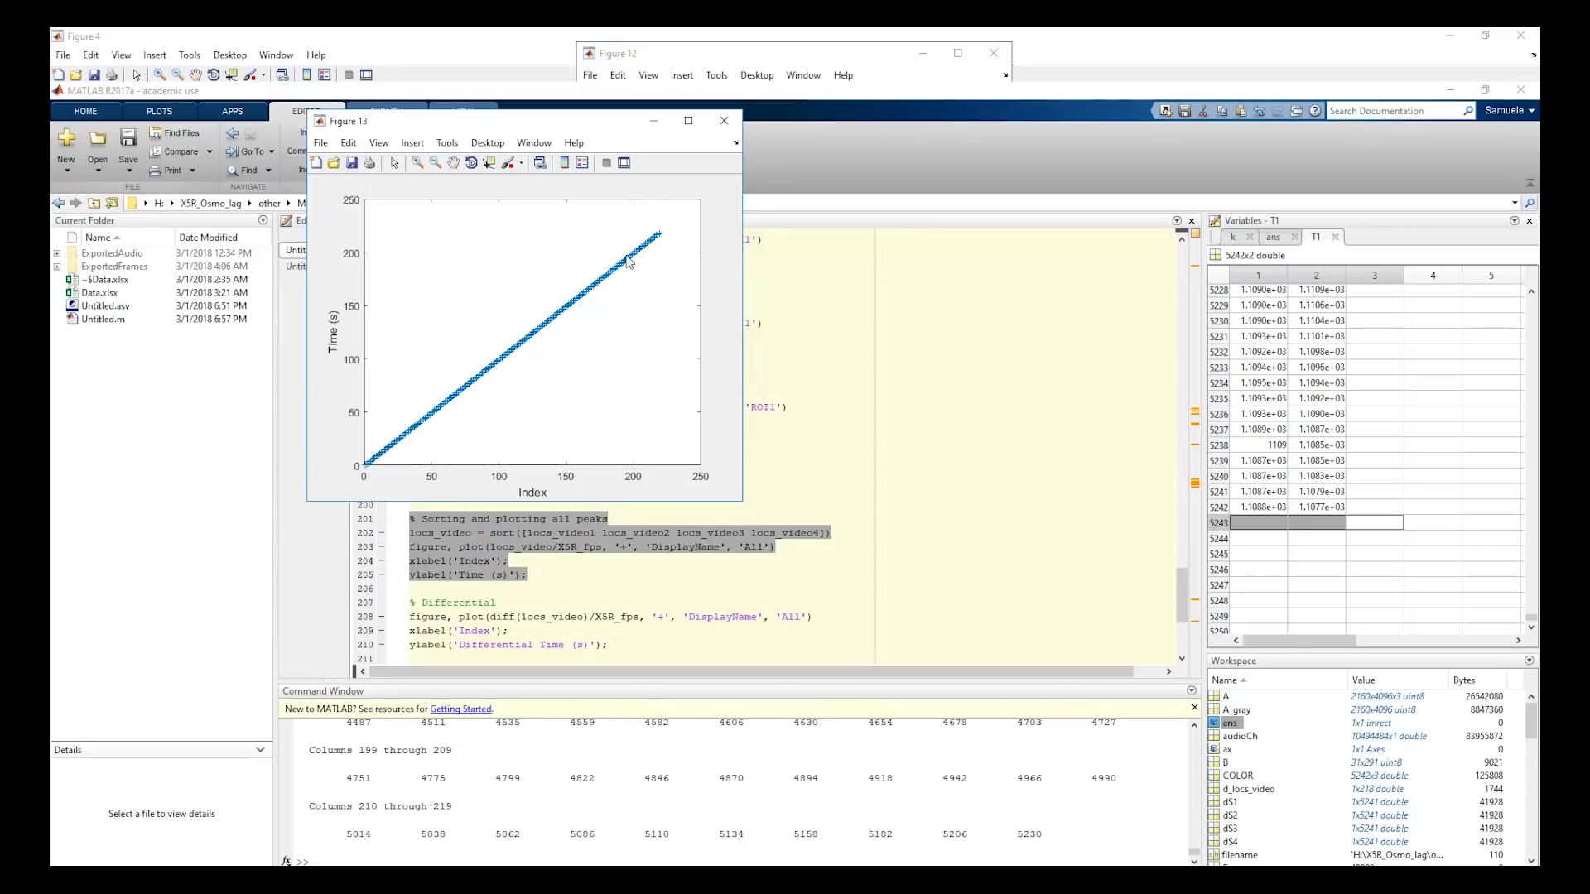
{"action": "left_click", "coordinate": [688, 120]}
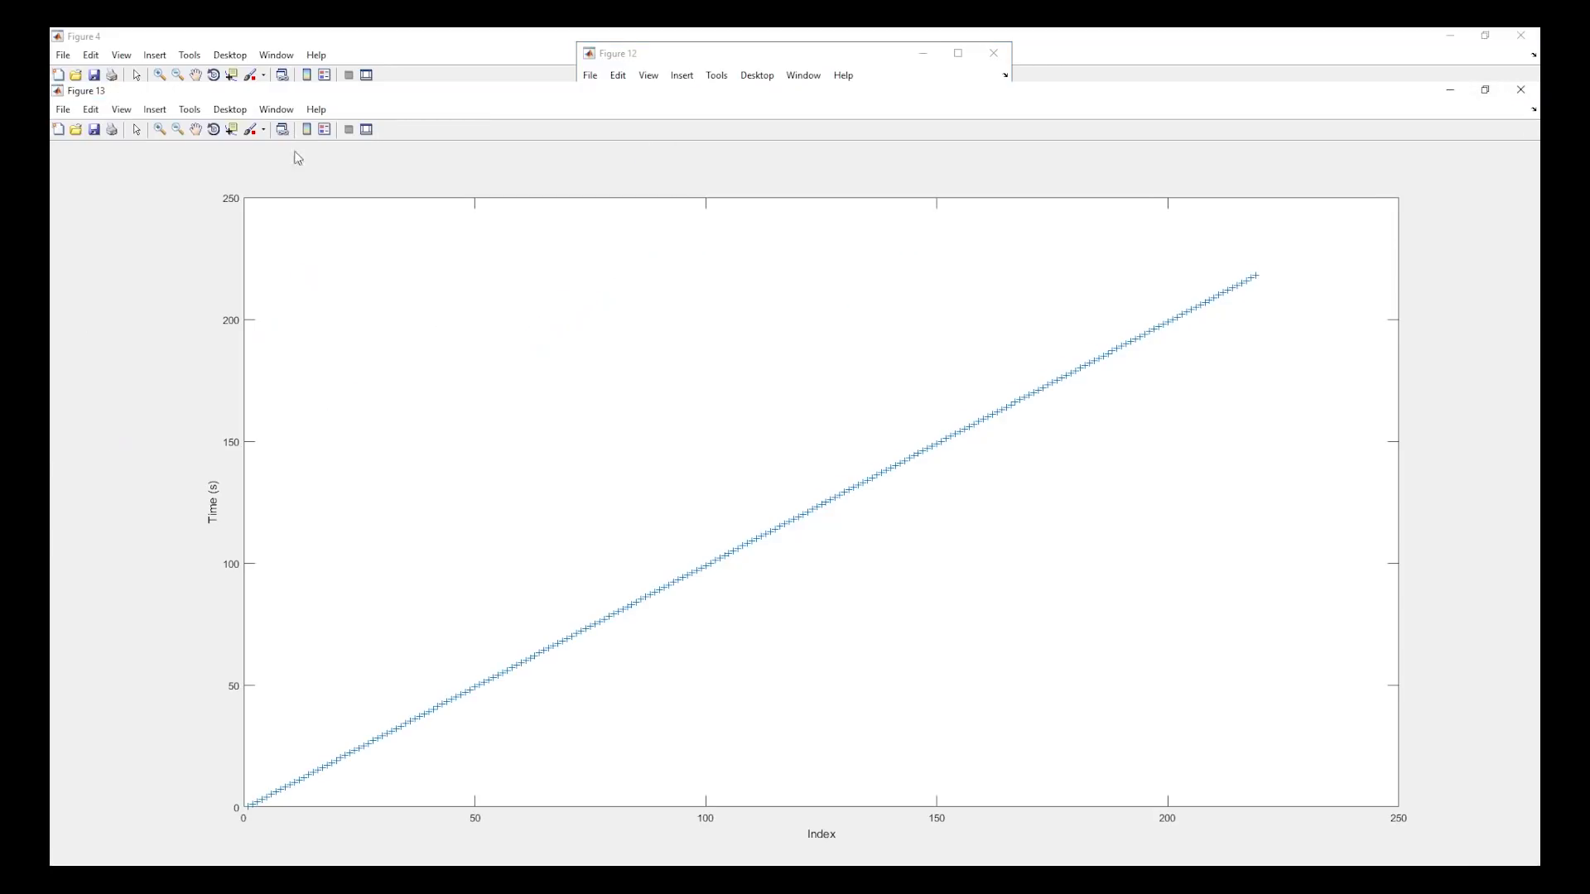
{"action": "left_click", "coordinate": [190, 109]}
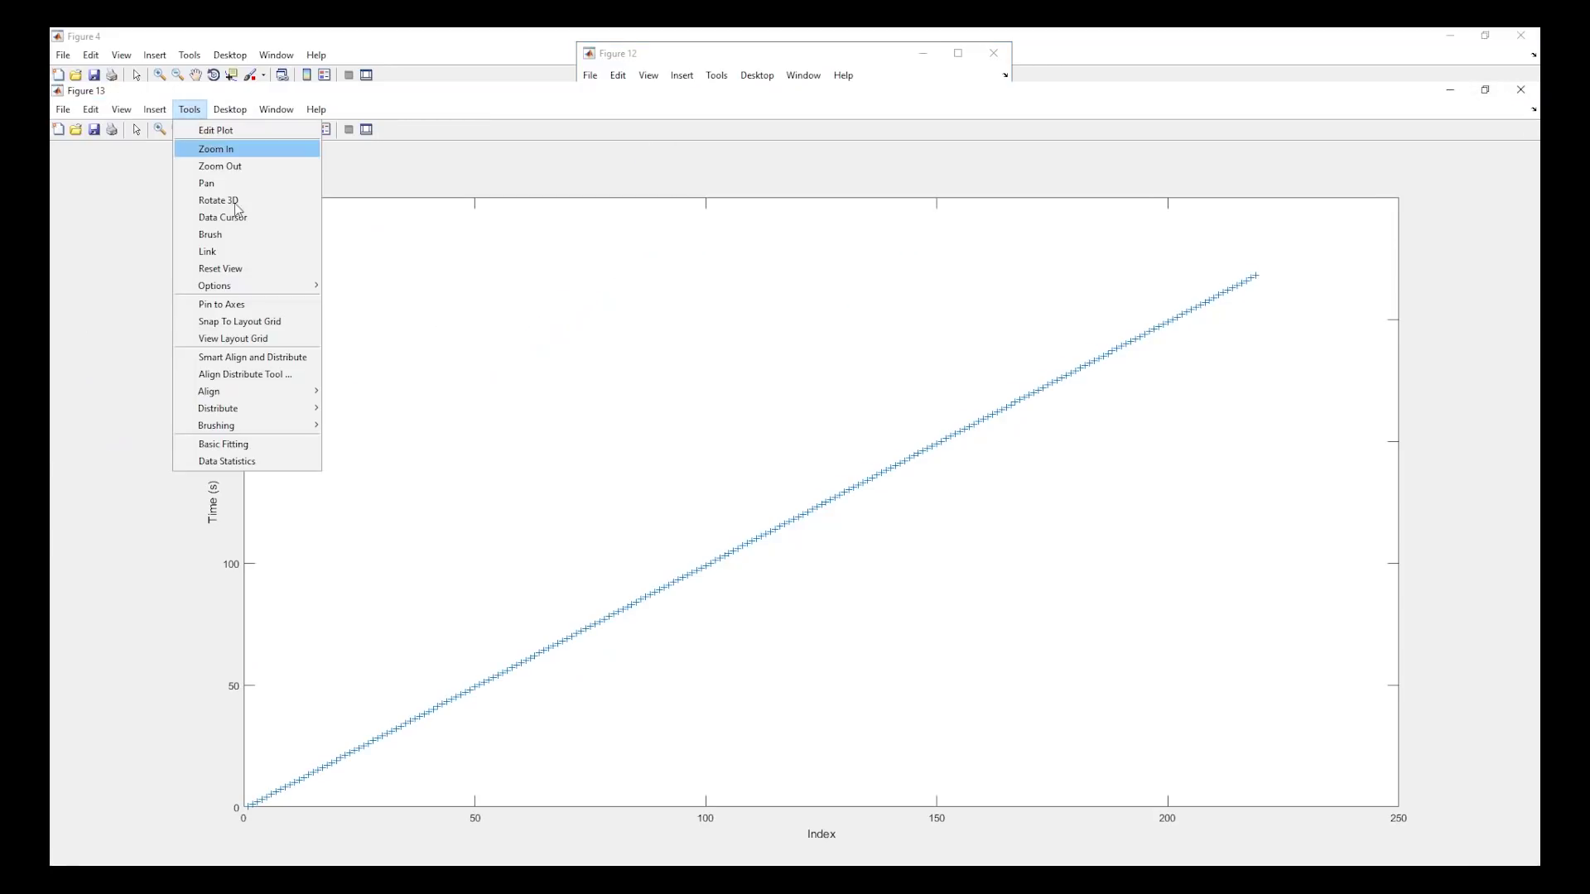
{"action": "left_click", "coordinate": [261, 443]}
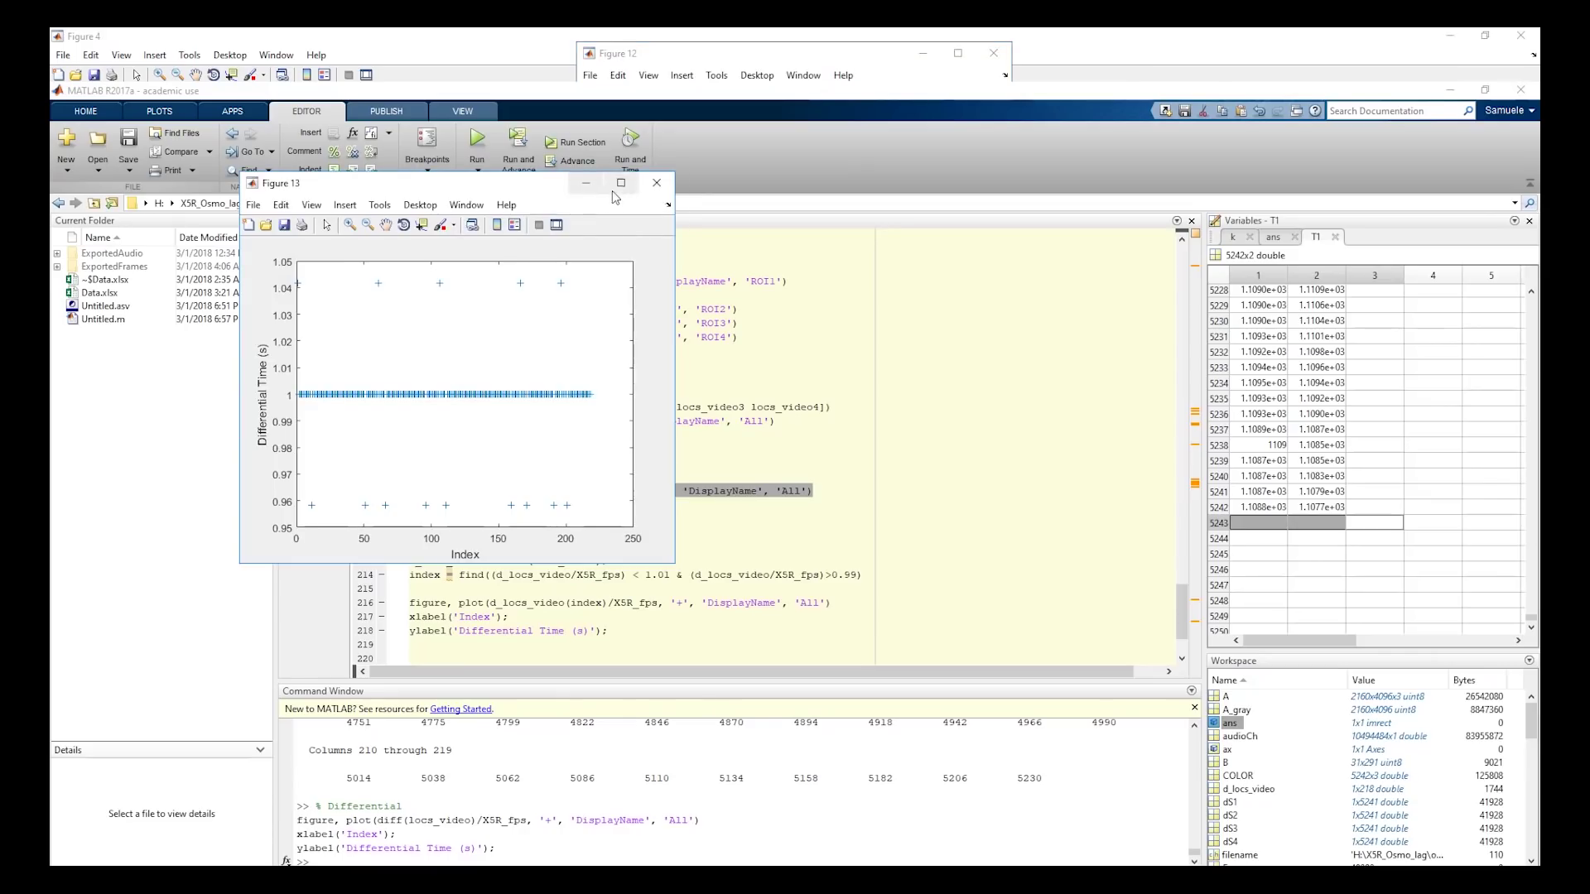
{"action": "double_click", "coordinate": [613, 183]}
{"action": "left_click", "coordinate": [231, 129]}
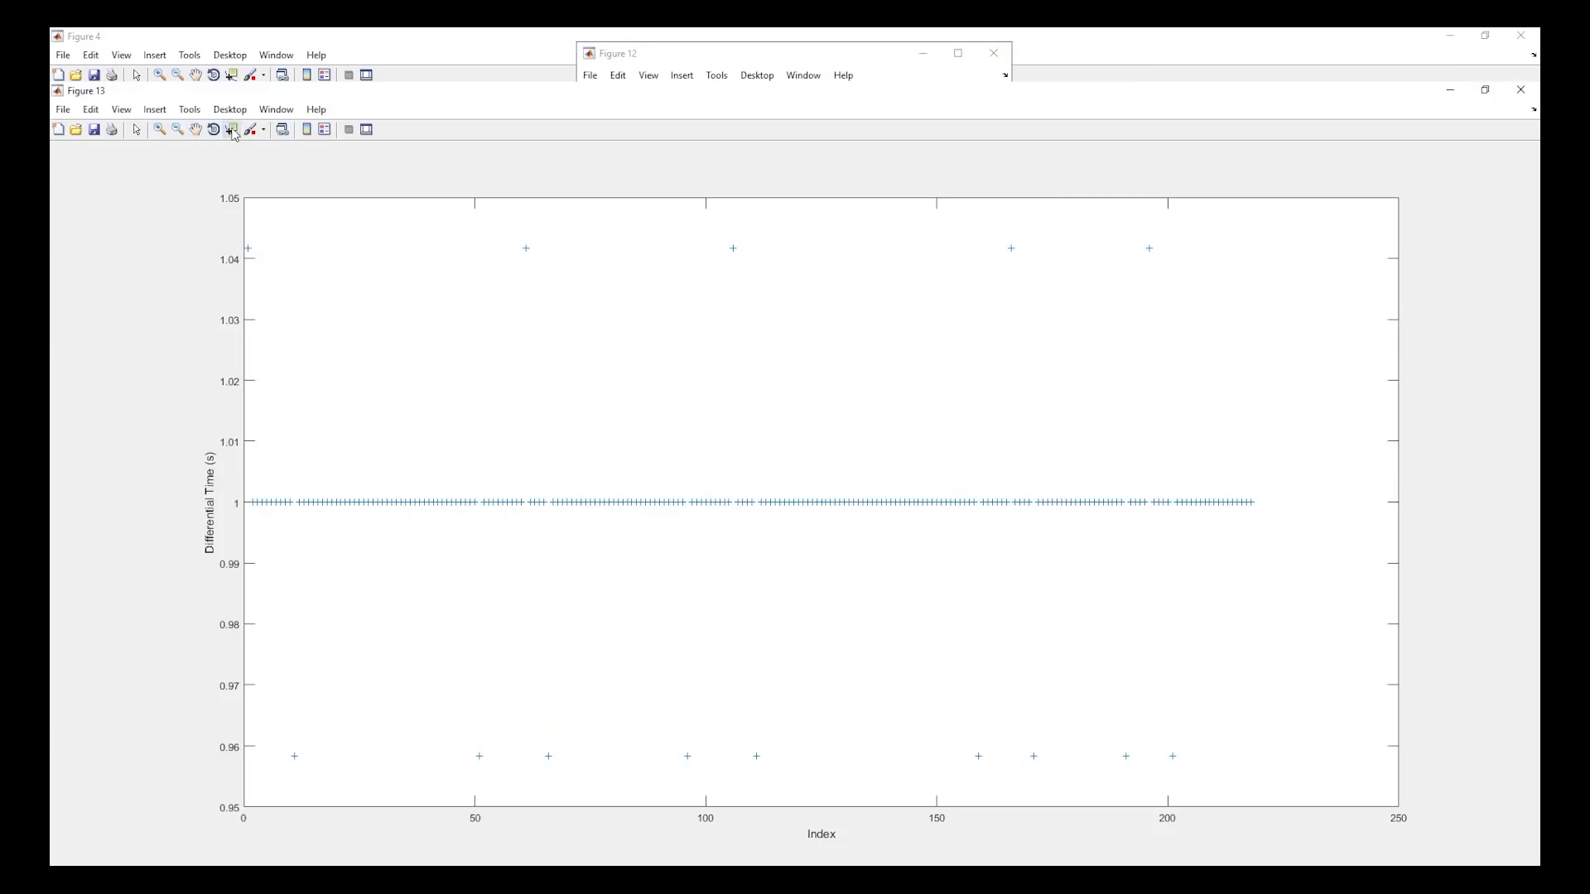
{"action": "left_click", "coordinate": [524, 247]}
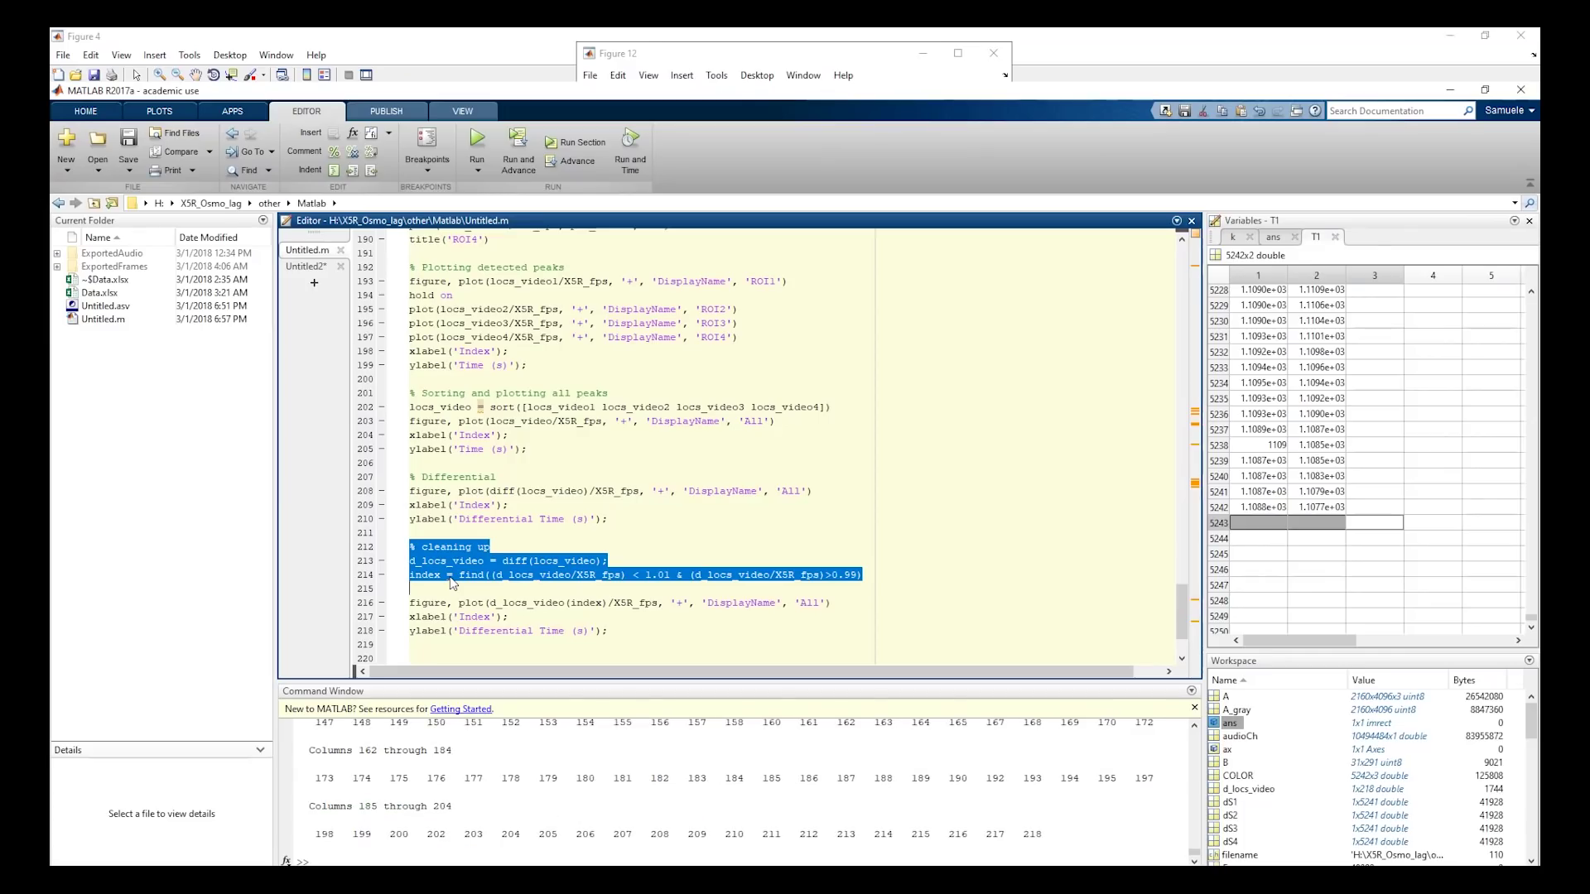
{"action": "left_click_drag", "start_coordinate": [409, 574], "coordinate": [576, 604]}
Evaluate the mean and std of the beat intervals, giving 1 and 0.
{"action": "key", "text": "F9"}
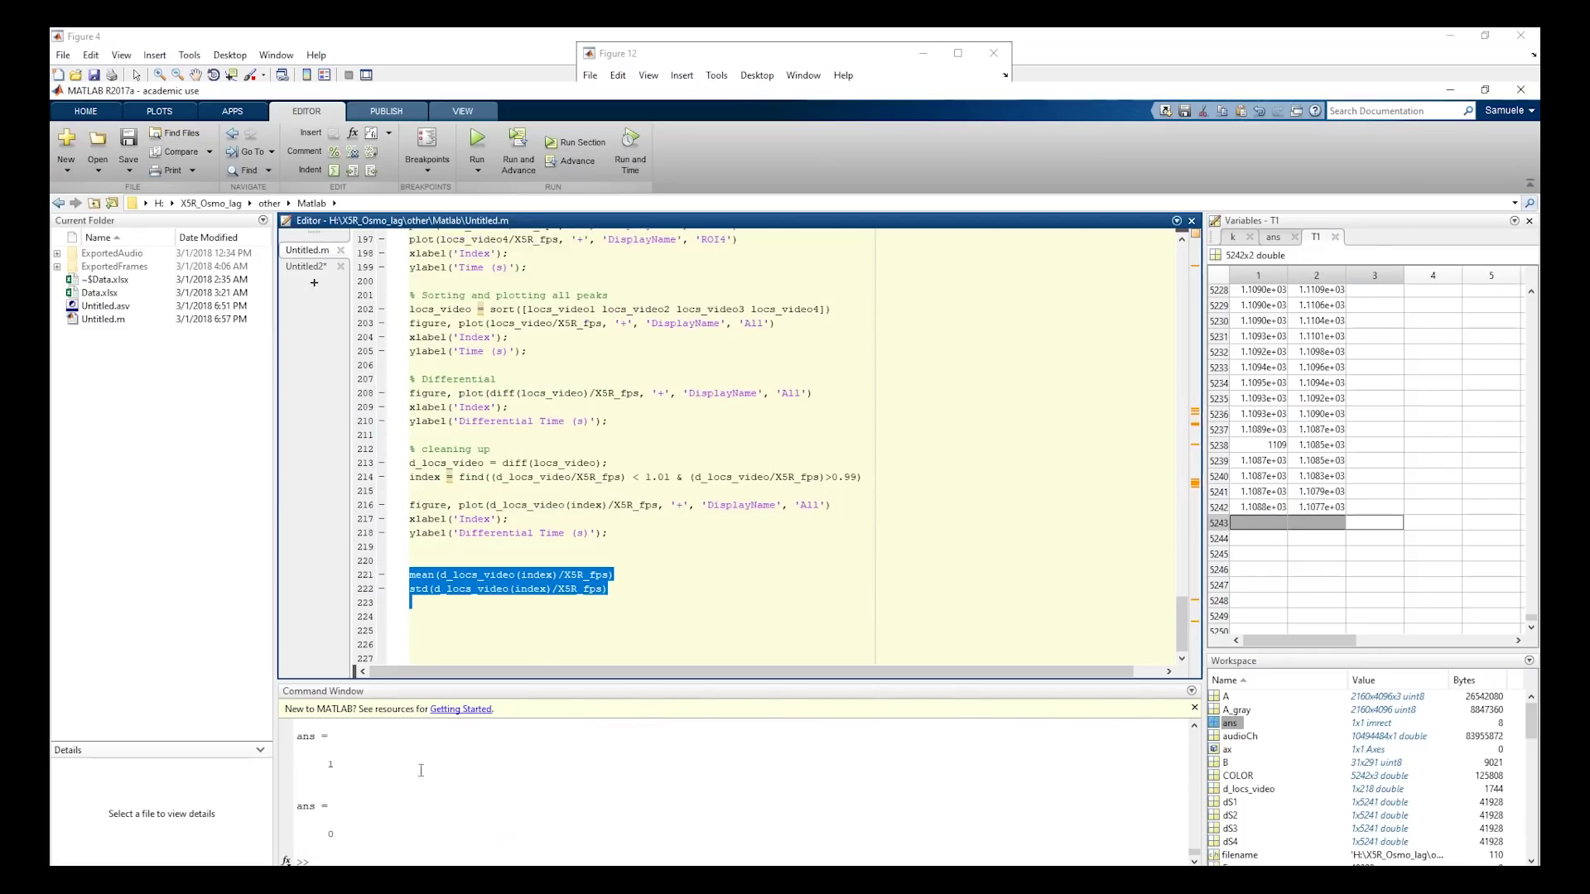
{"action": "left_click_drag", "start_coordinate": [310, 764], "coordinate": [409, 761]}
{"action": "left_click_drag", "start_coordinate": [315, 834], "coordinate": [372, 837]}
{"action": "left_click", "coordinate": [407, 842]}
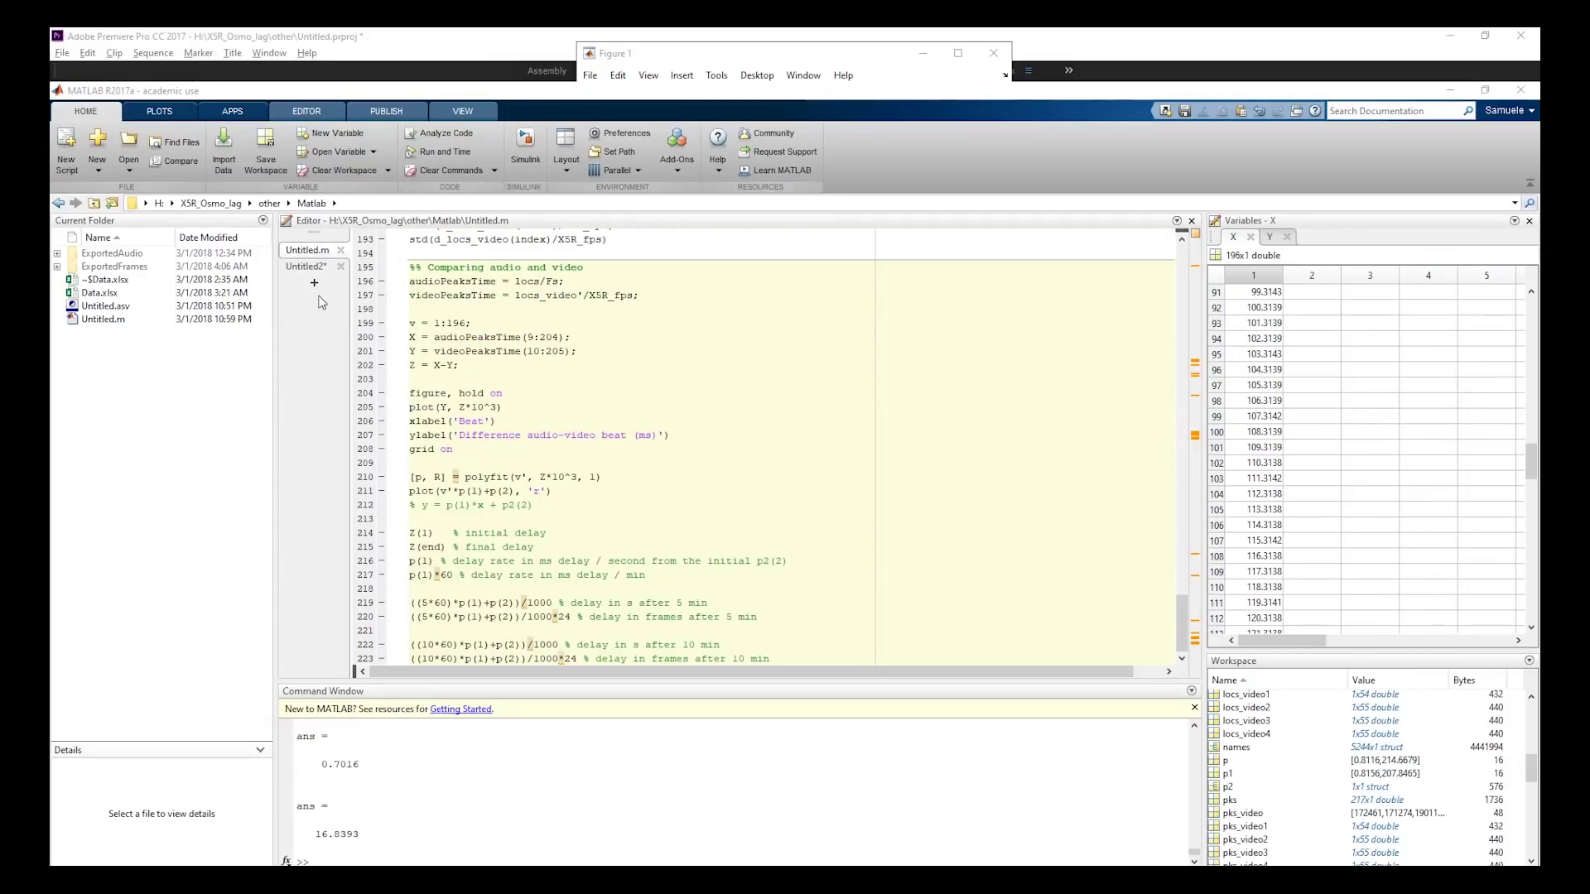
Compute audio and video peak times, v = 1:196, X, Y and their difference Z = X-Y.
{"action": "left_click_drag", "start_coordinate": [406, 282], "coordinate": [409, 309]}
{"action": "key", "text": "F9"}
{"action": "key", "text": "F9"}
{"action": "triple_click", "coordinate": [406, 326]}
{"action": "key", "text": "F9"}
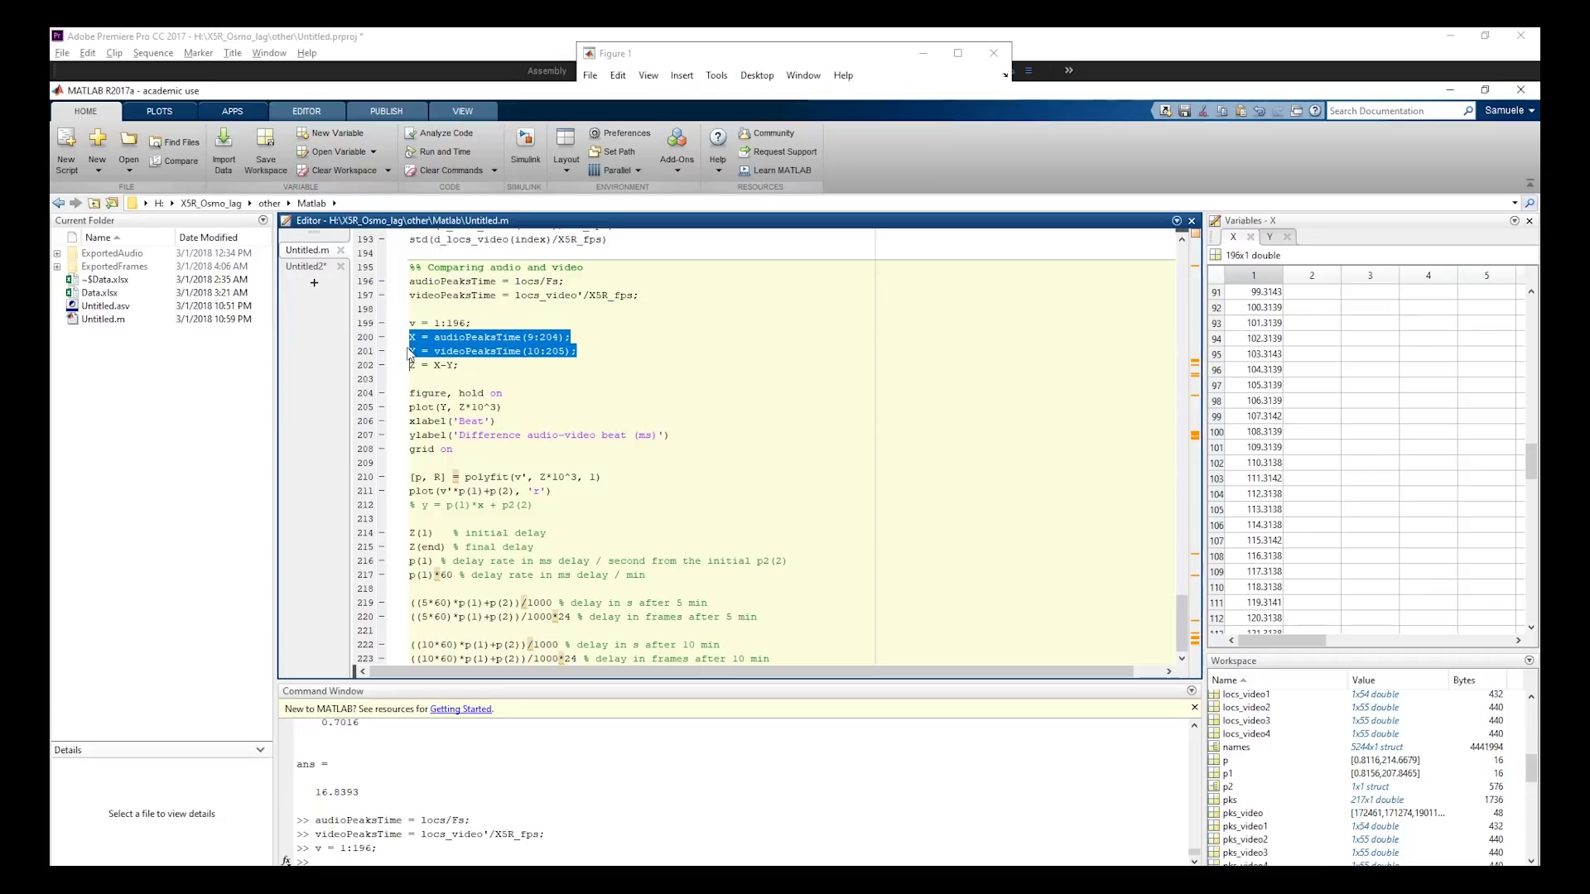
{"action": "key", "text": "F9"}
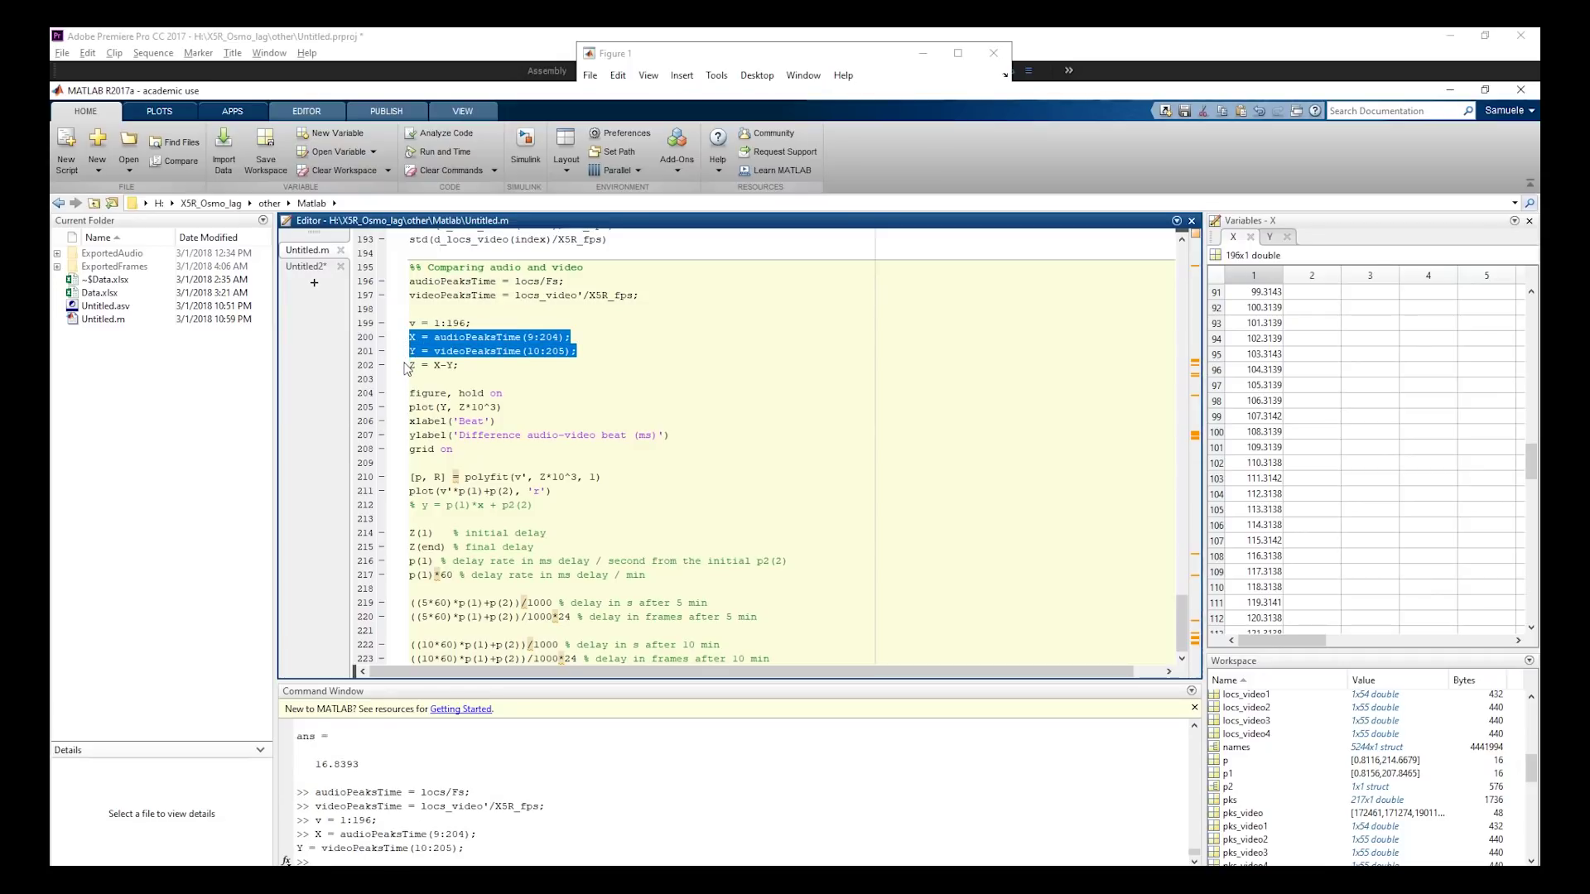
{"action": "left_click", "coordinate": [406, 365]}
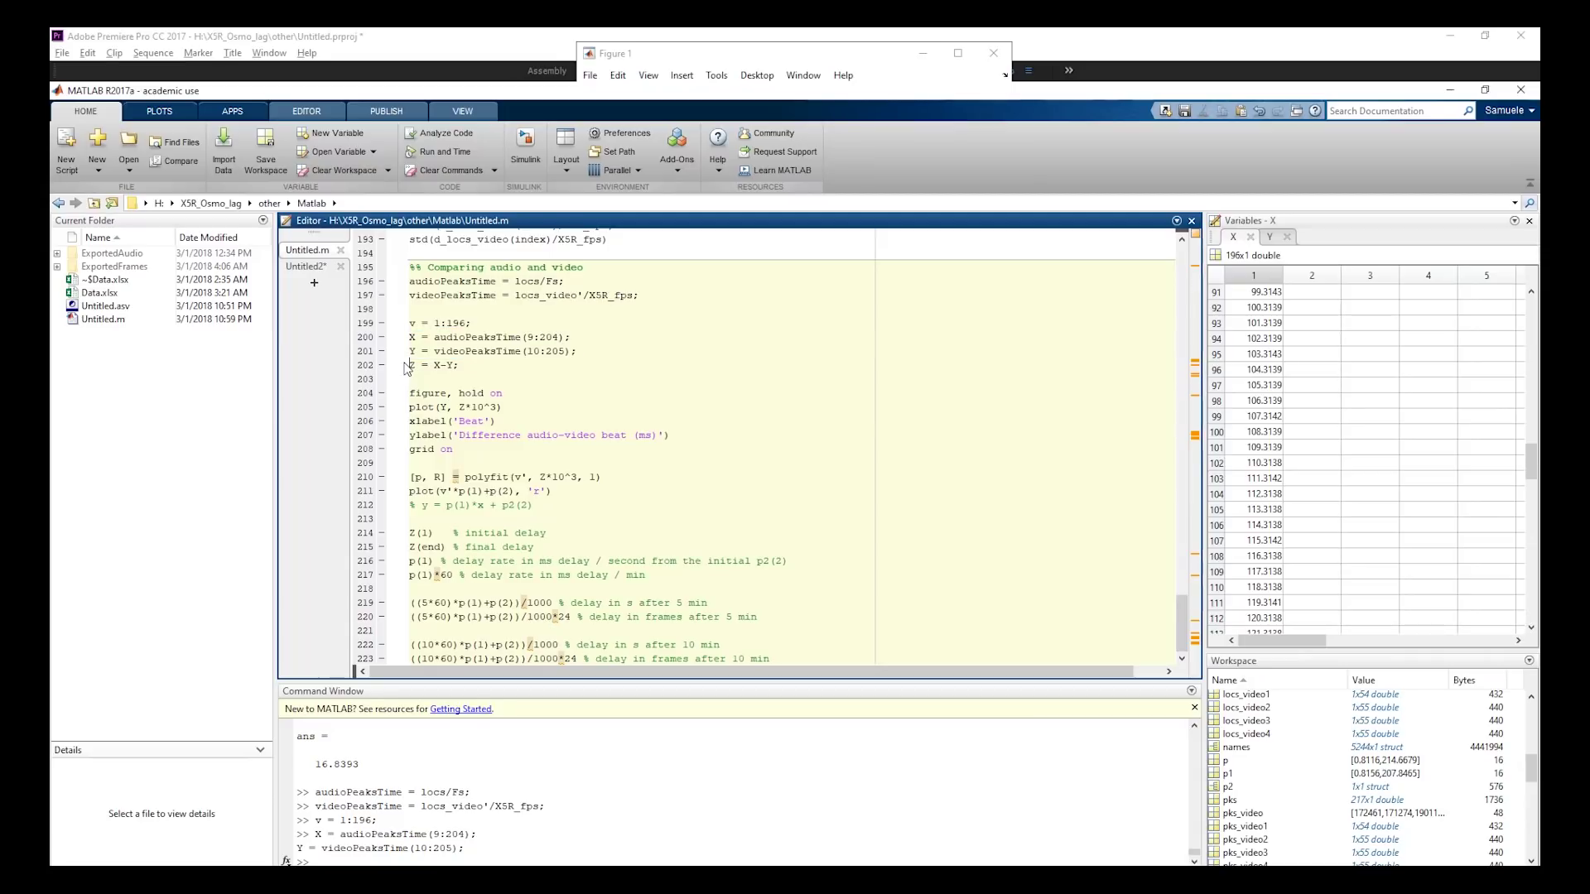
{"action": "key", "text": "F9"}
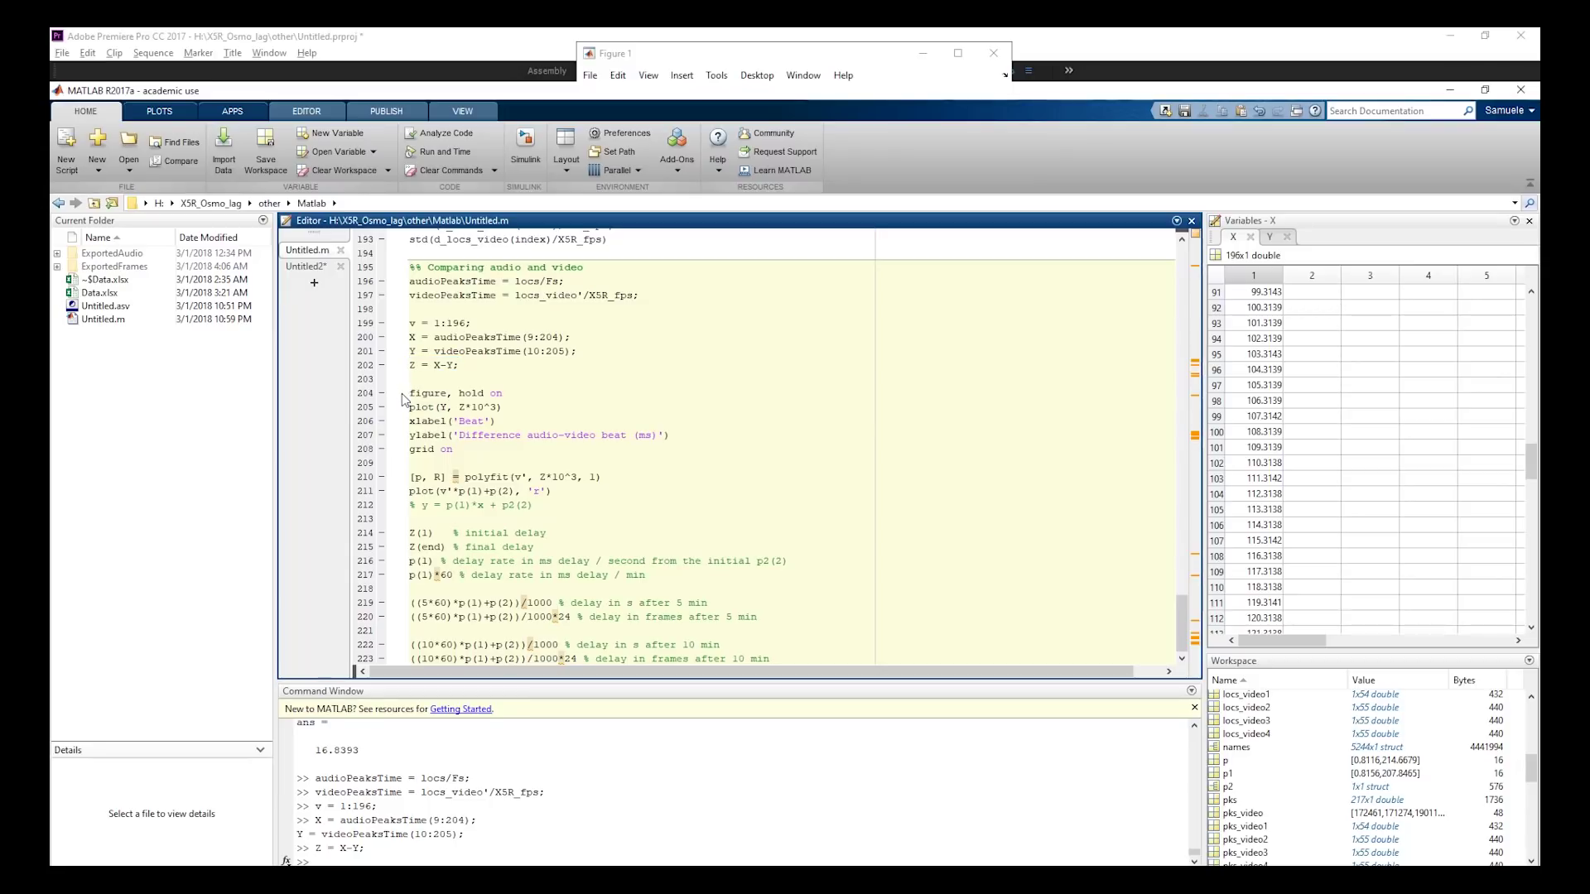
{"action": "left_click_drag", "start_coordinate": [404, 396], "coordinate": [455, 449]}
Plot the per-beat audio–video delay, maximize it, check a datatip, then close the figure.
{"action": "key", "text": "F9"}
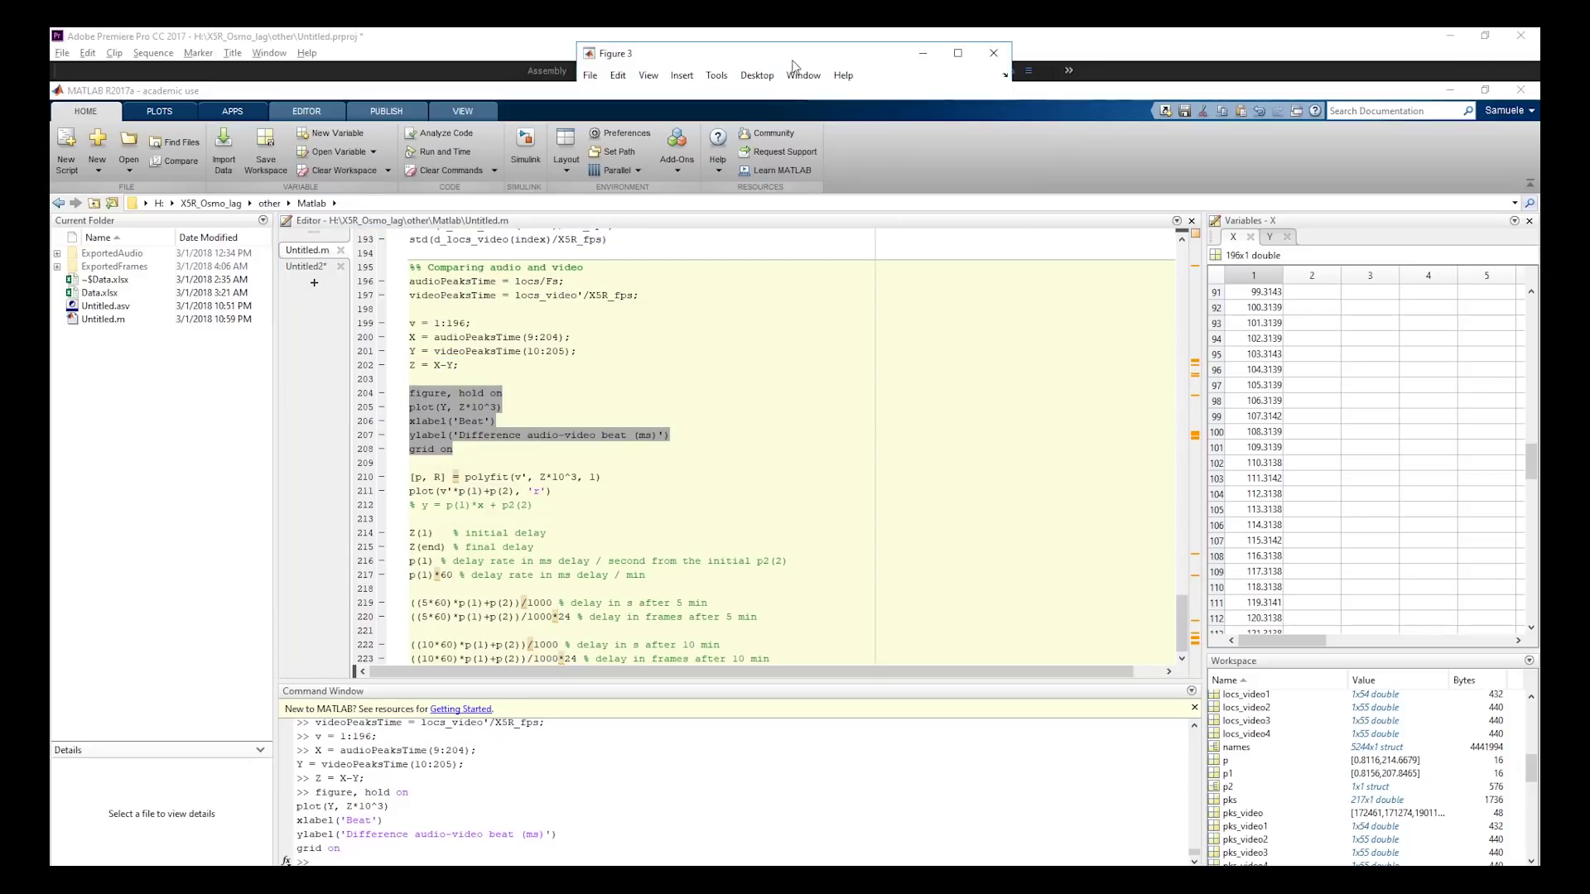
{"action": "left_click", "coordinate": [812, 272]}
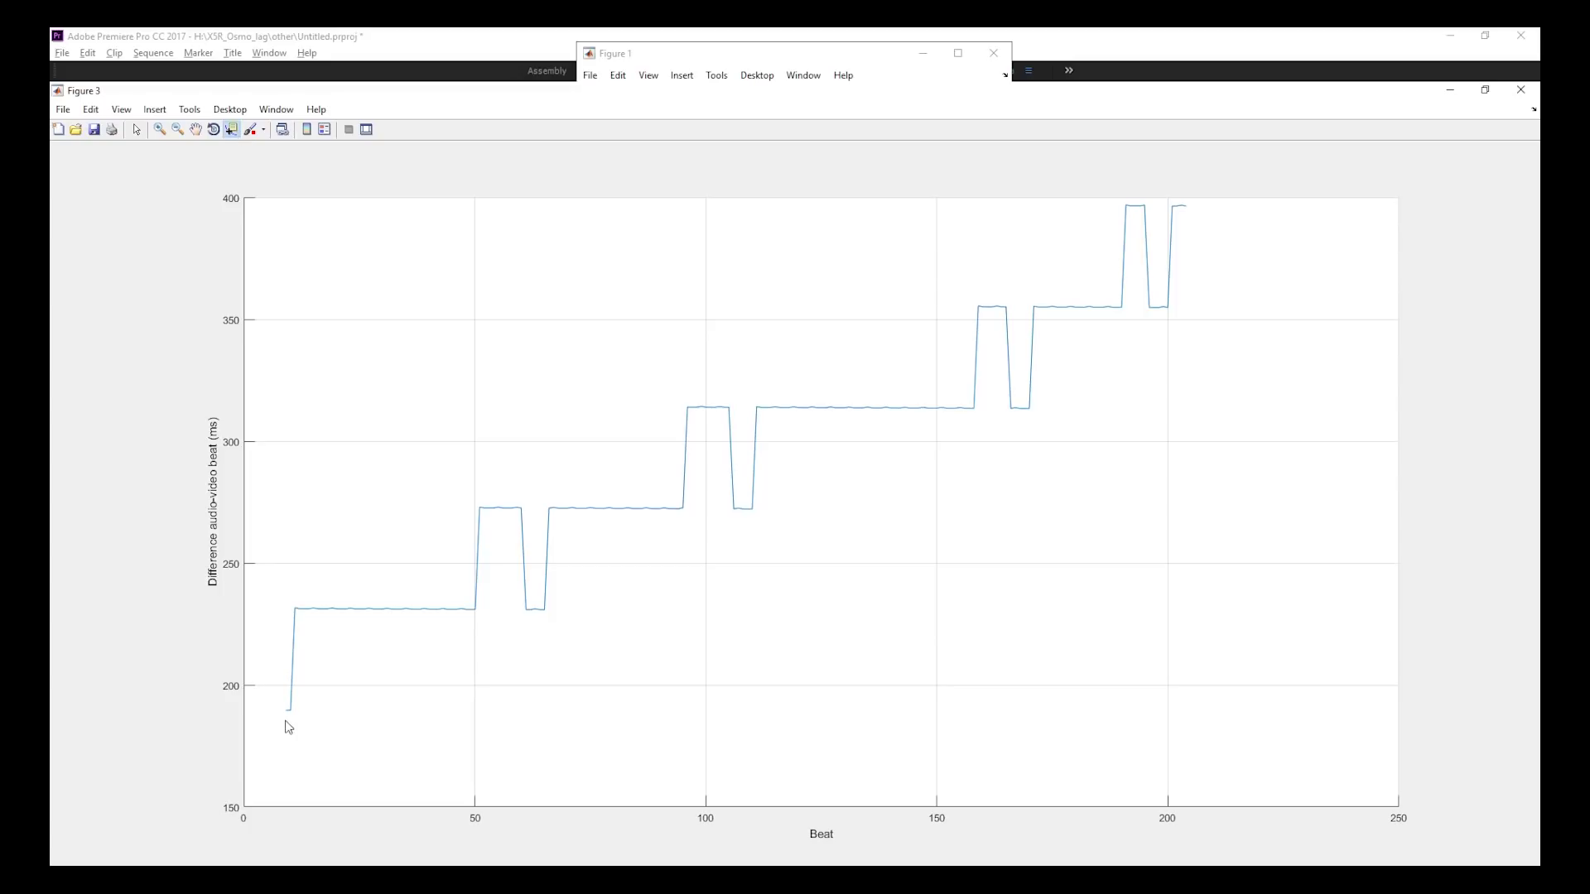
{"action": "right_click", "coordinate": [817, 662]}
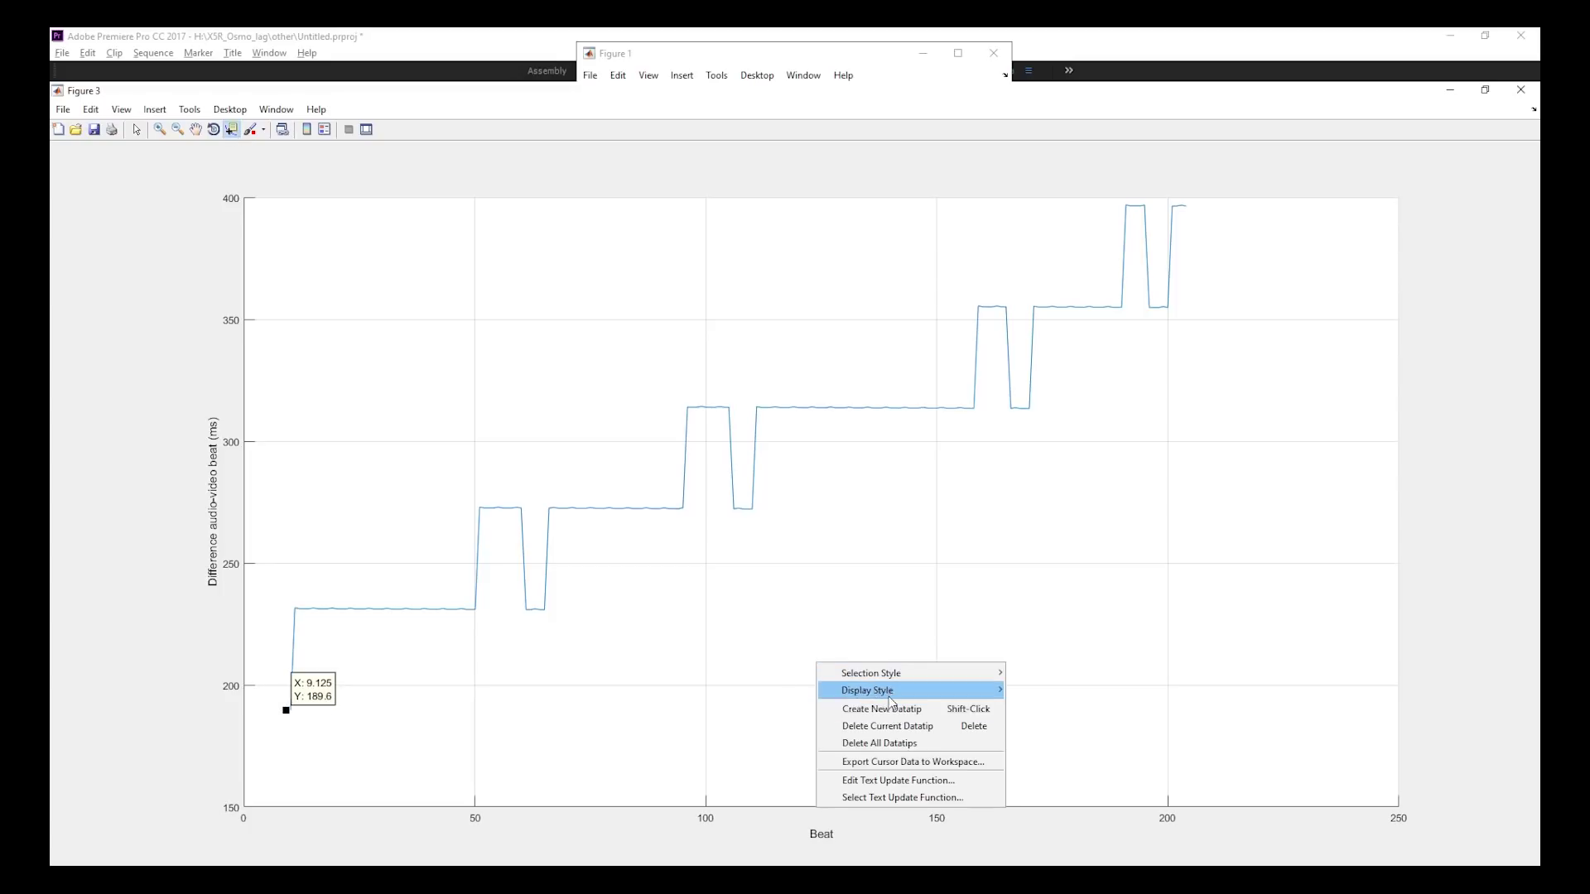
{"action": "left_click", "coordinate": [917, 704]}
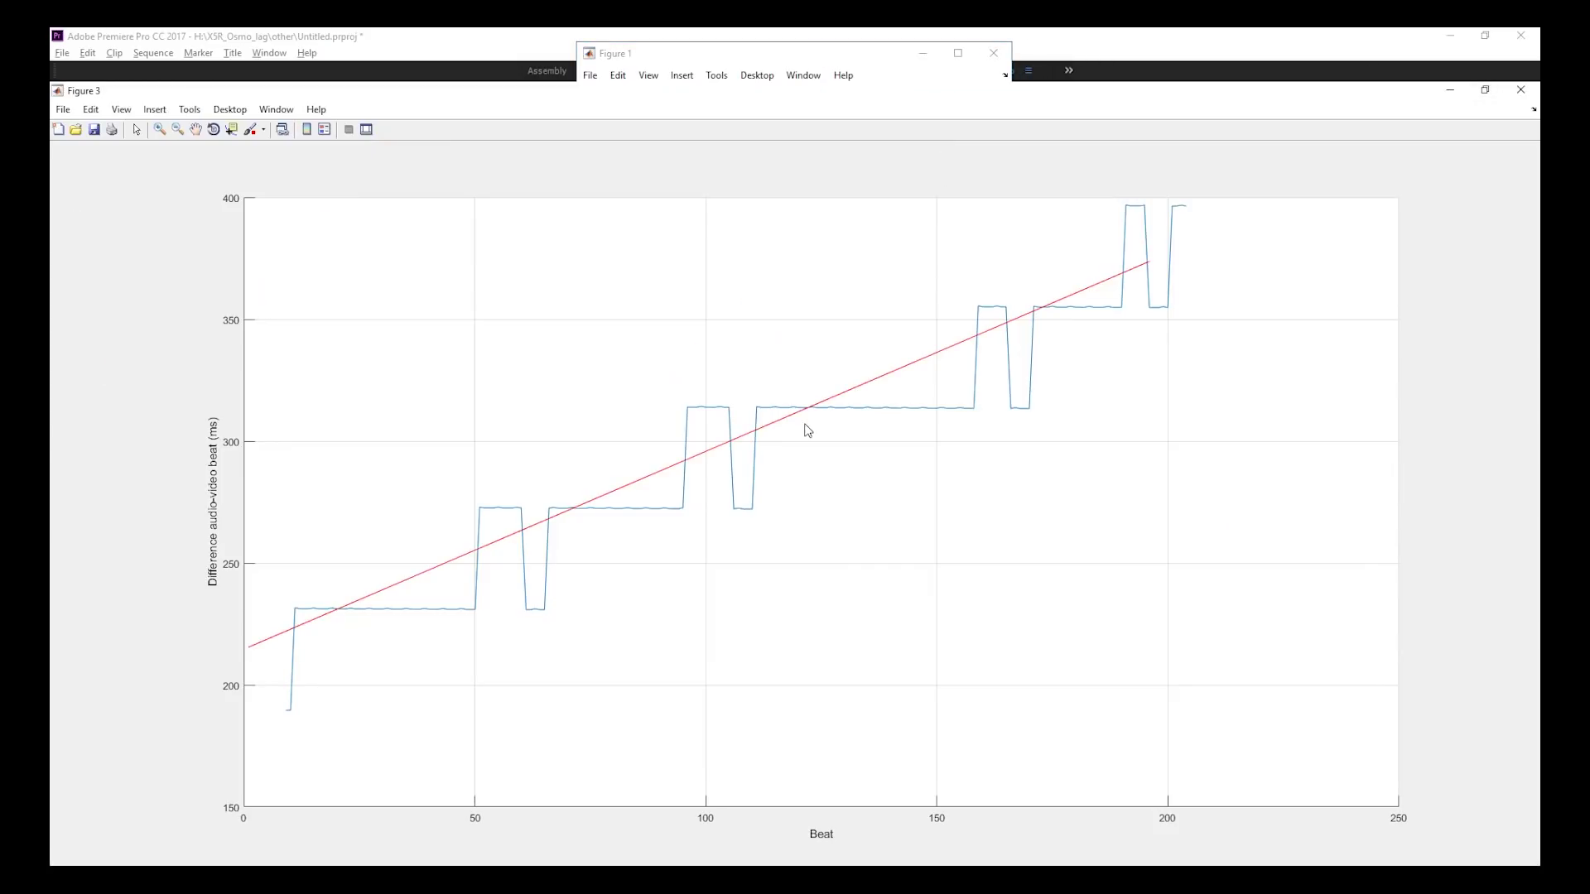
{"action": "left_click", "coordinate": [1520, 91]}
{"action": "left_click_drag", "start_coordinate": [708, 602], "coordinate": [403, 607]}
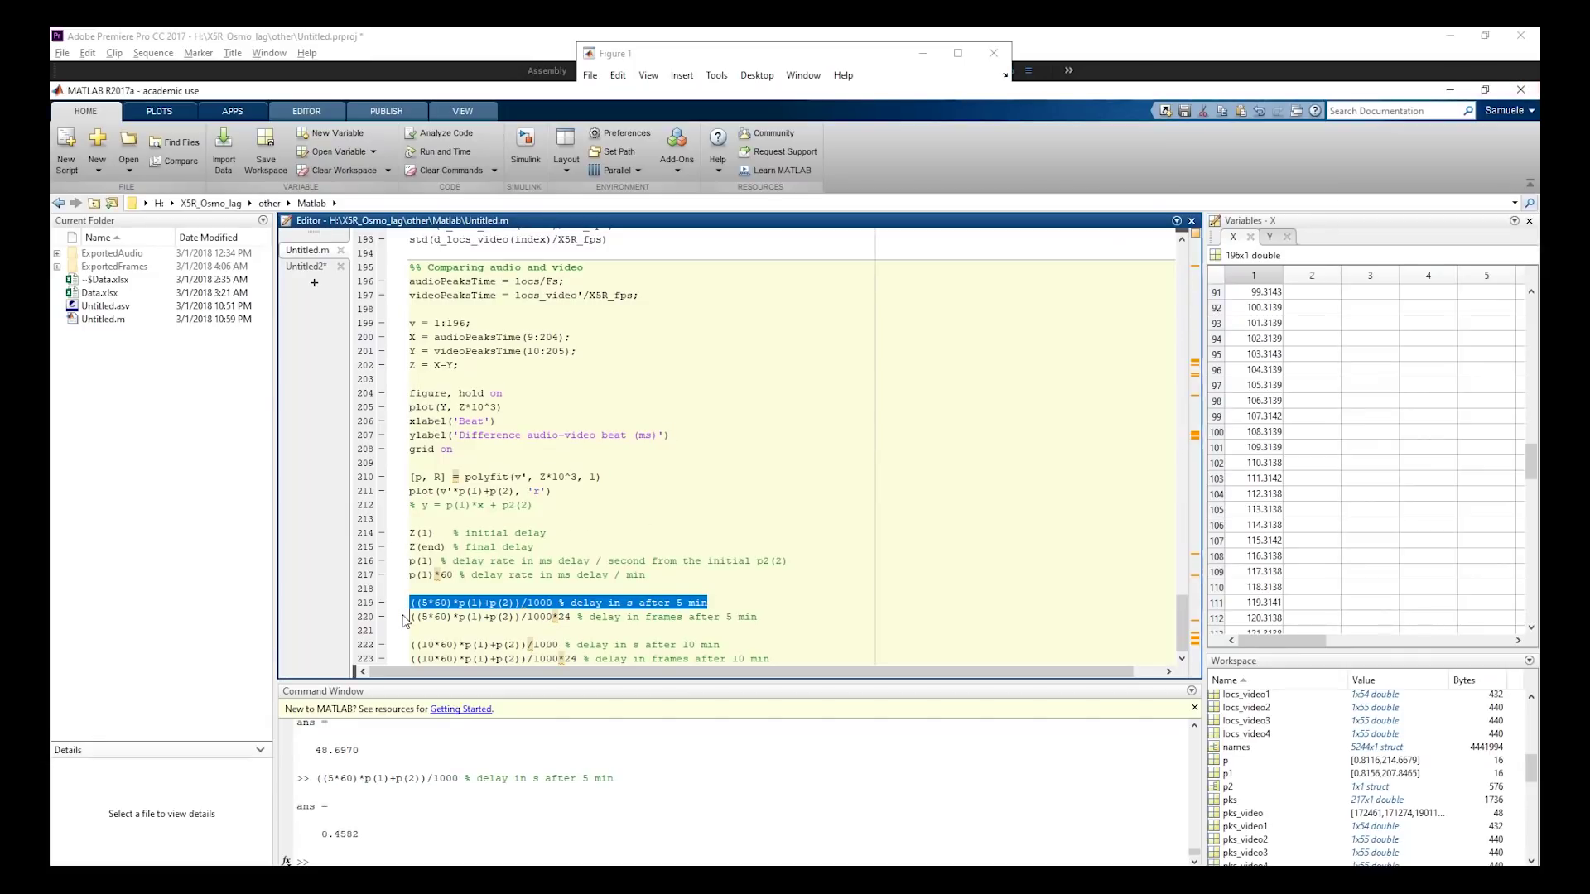
Evaluate the 5- and 10-minute delay lines: 10.9957 frames, 0.7016 s and 16.8393 frames.
{"action": "left_click", "coordinate": [403, 618]}
{"action": "key", "text": "shift+End"}
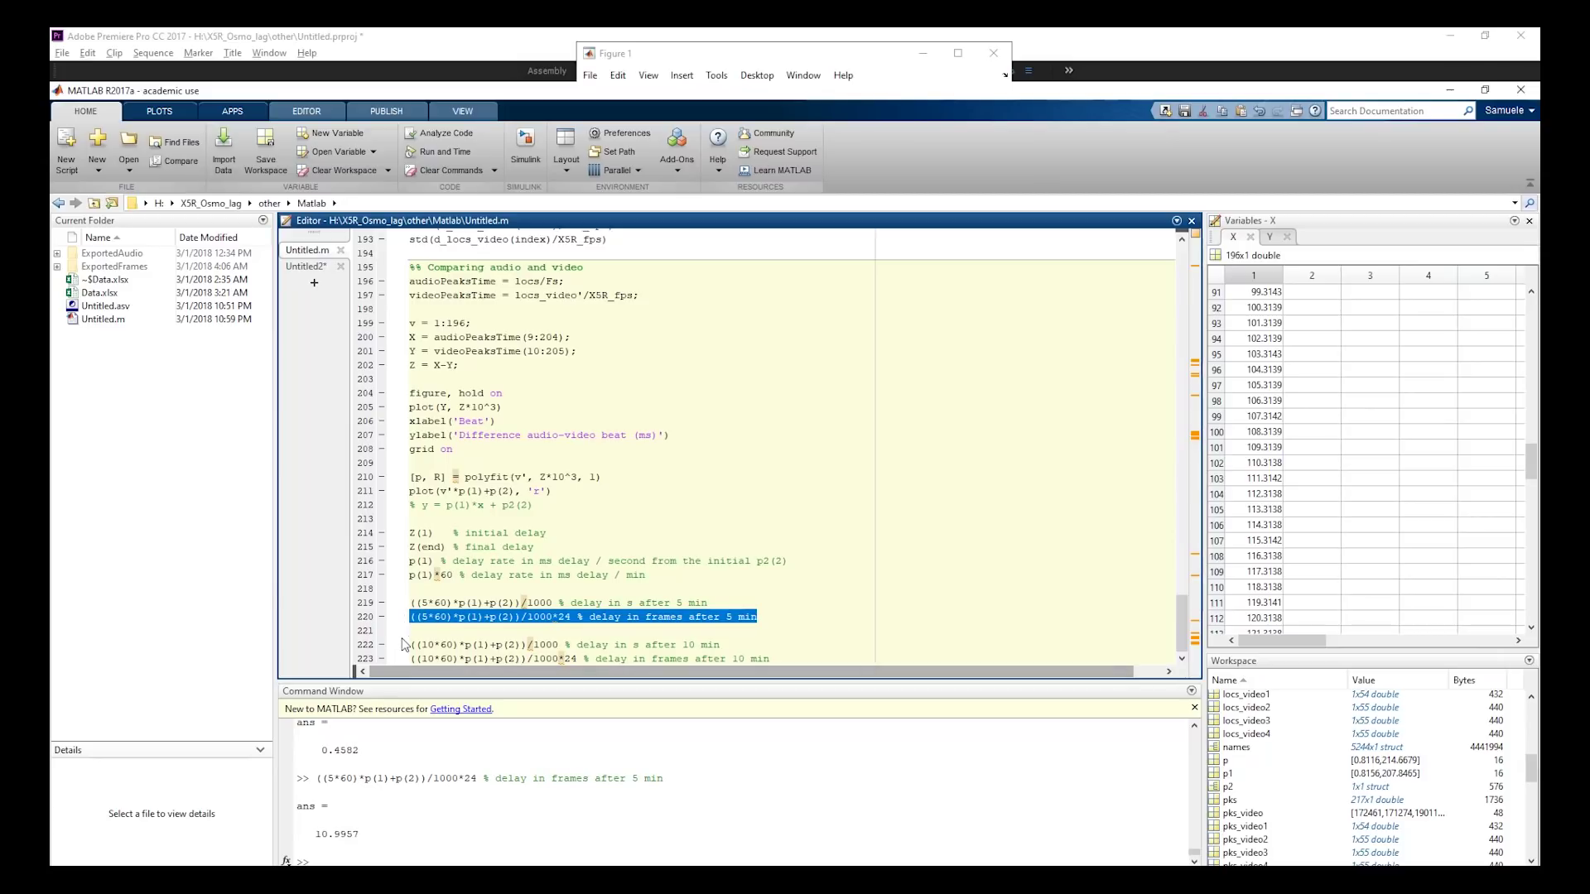
{"action": "left_click", "coordinate": [404, 645]}
{"action": "key", "text": "shift+End"}
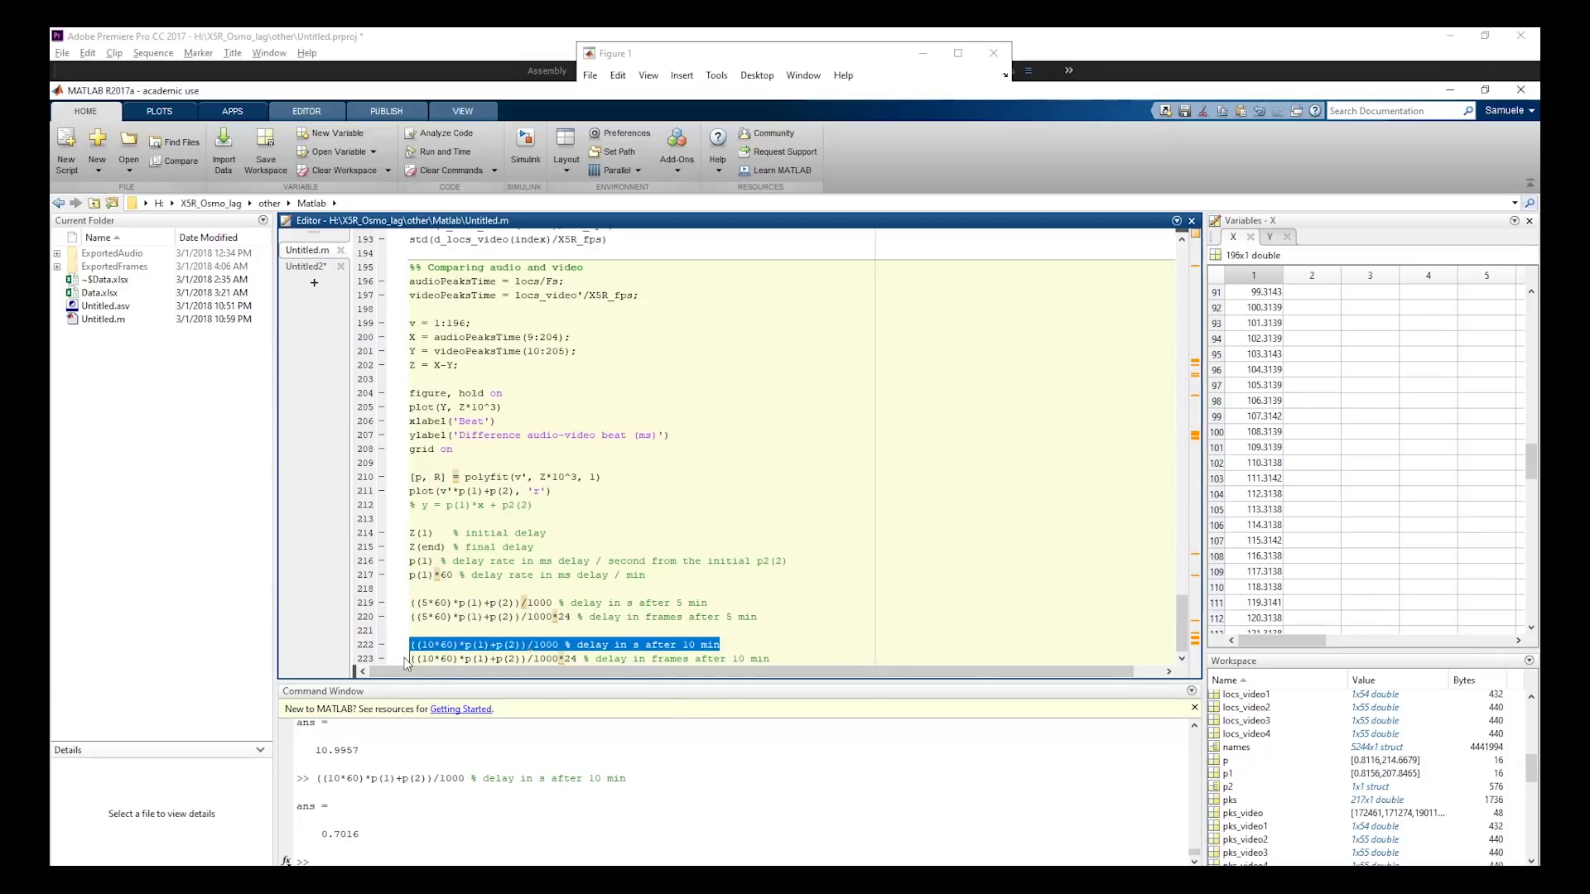
{"action": "left_click", "coordinate": [404, 658]}
{"action": "key", "text": "shift+End"}
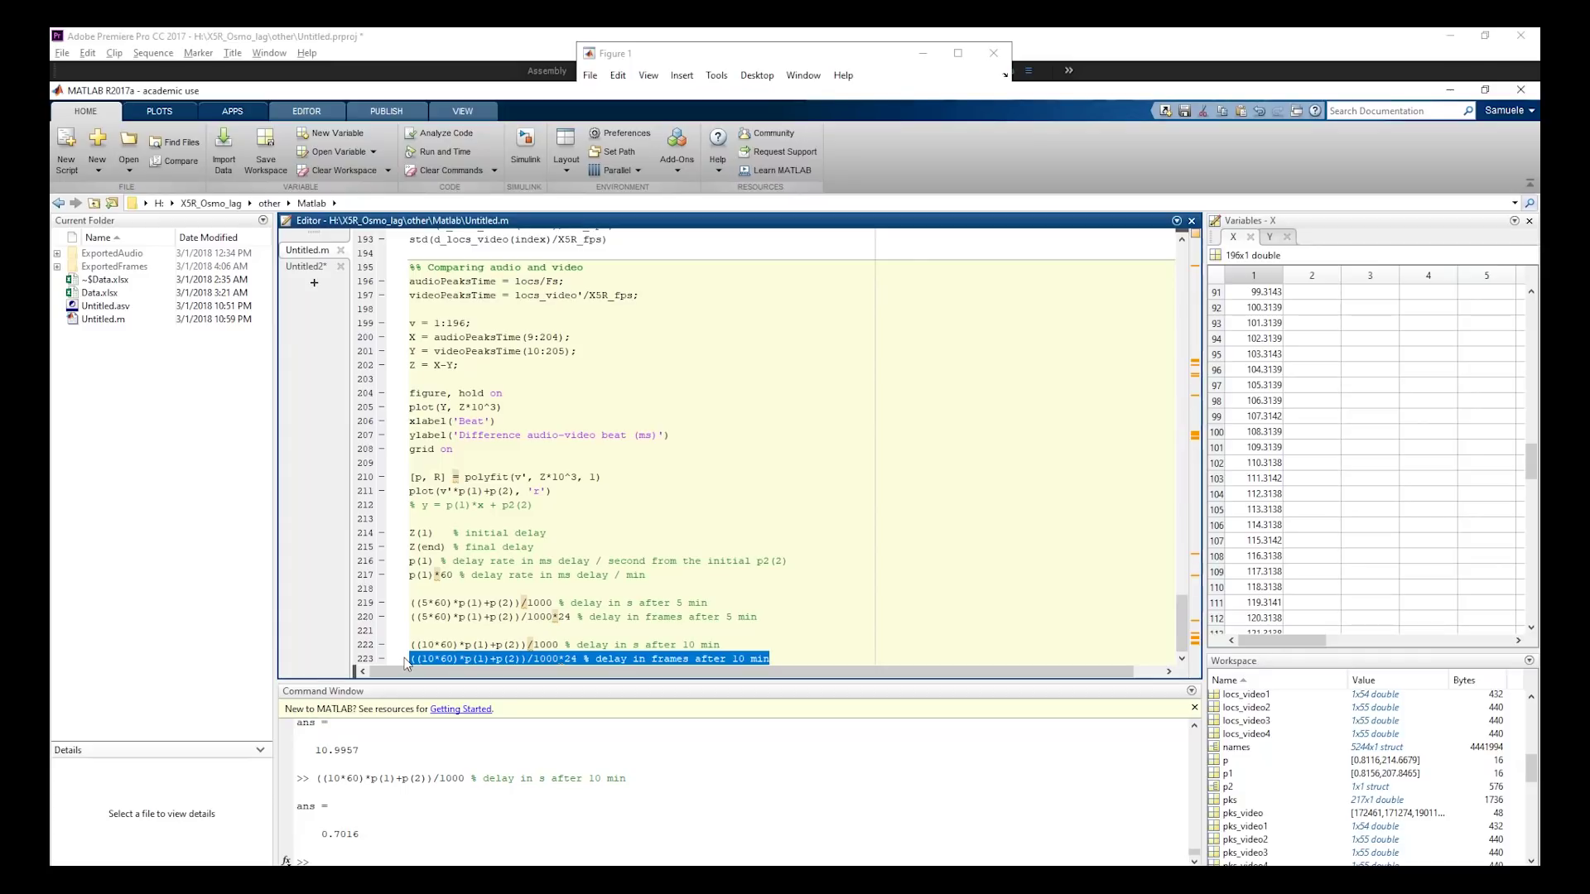
{"action": "key", "text": "F9"}
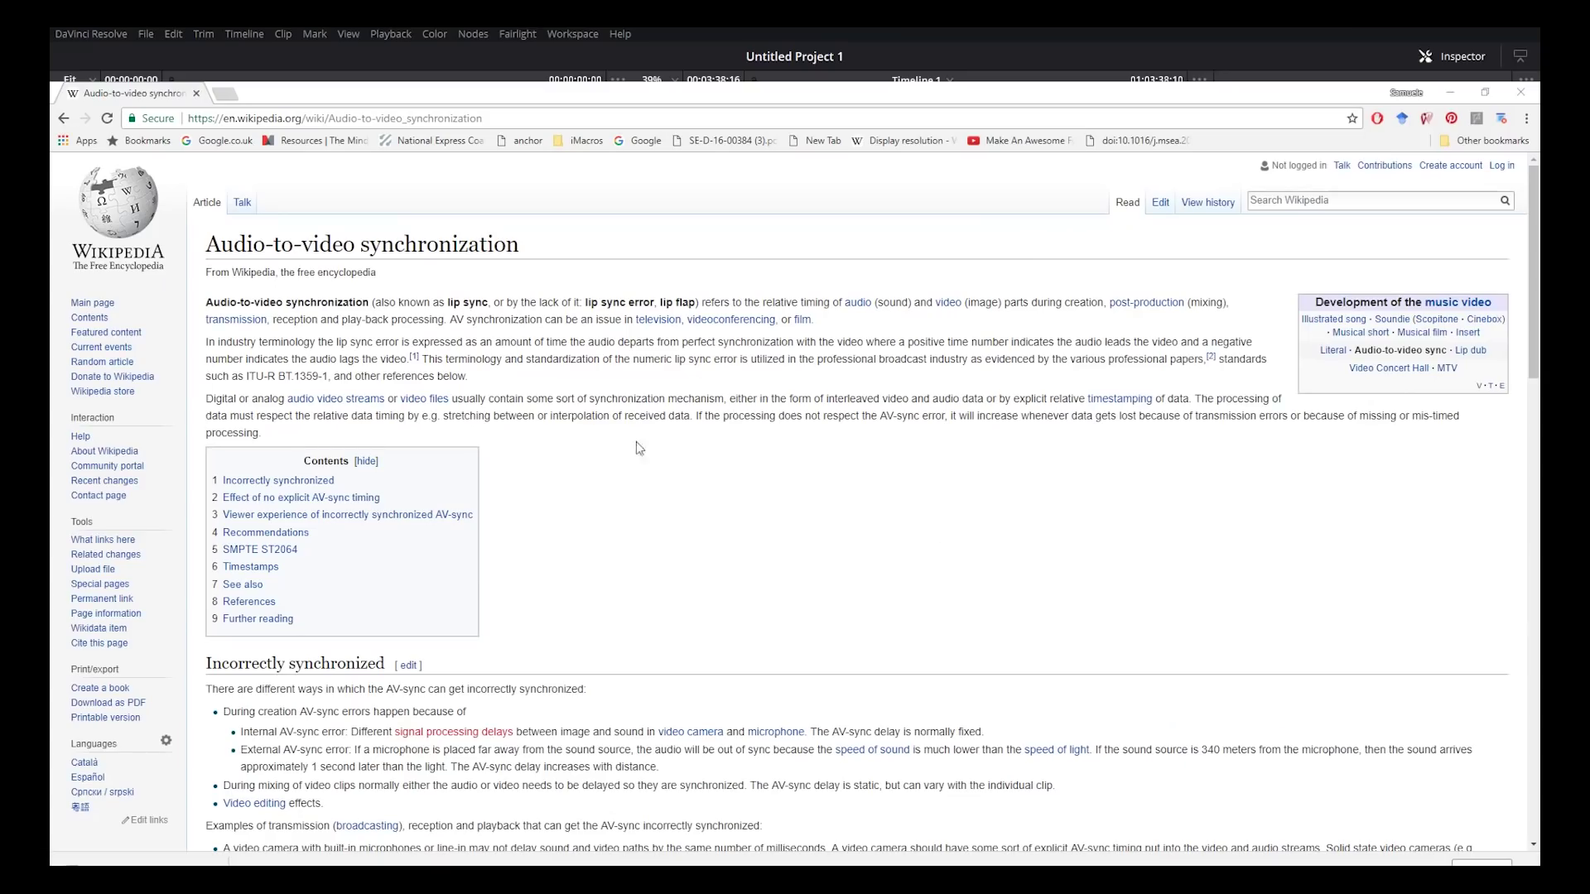
Autoscroll through the Wikipedia 'Audio-to-video synchronization' article in Chrome.
{"action": "middle_click", "coordinate": [557, 418]}
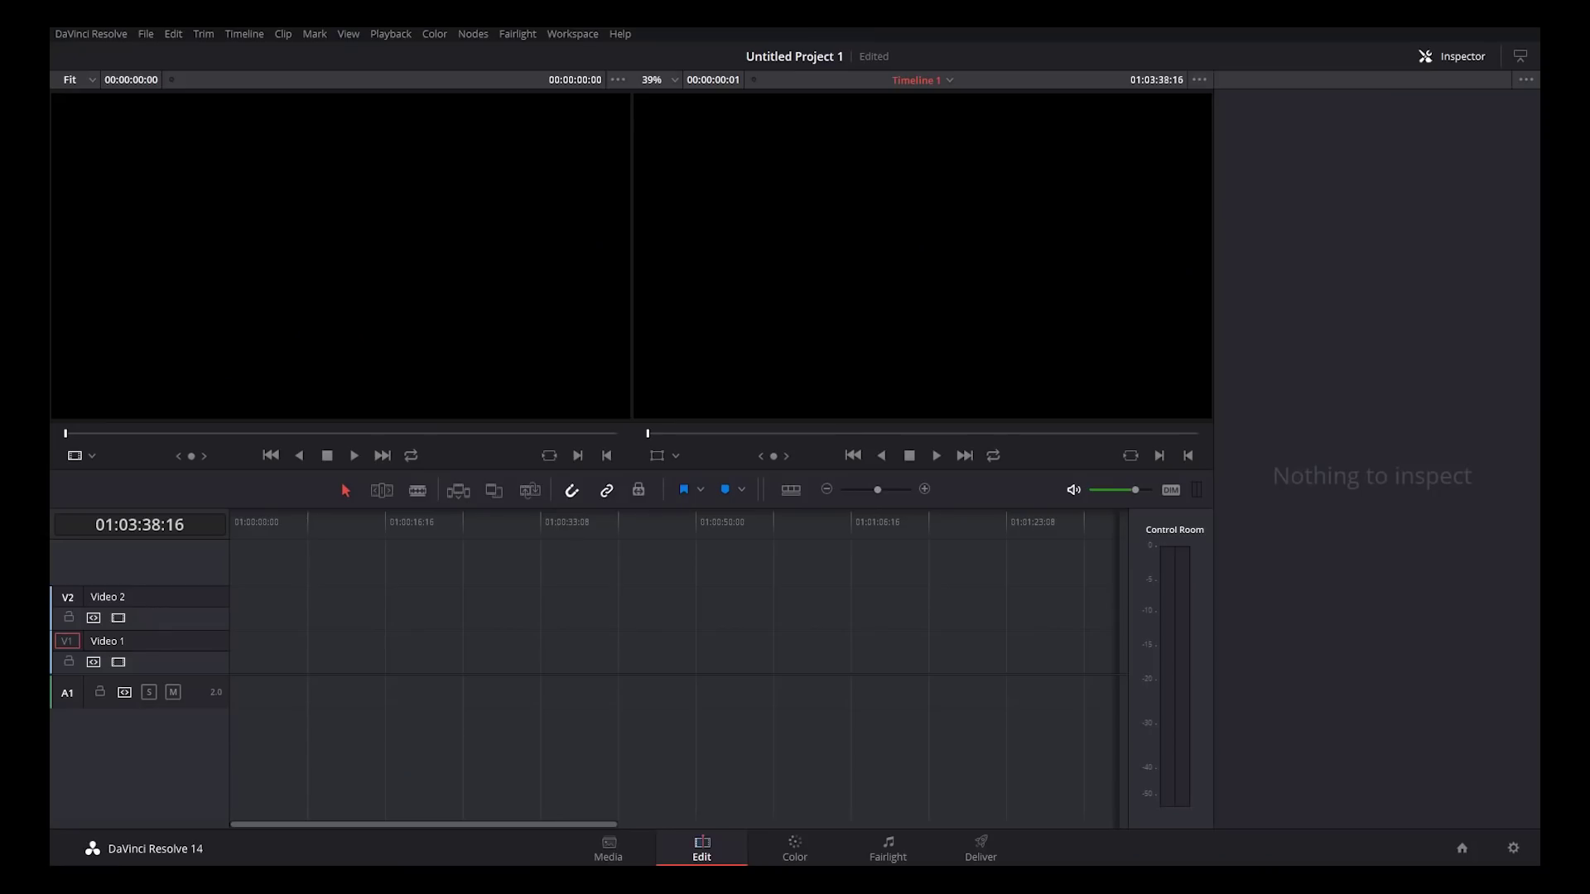
Stack raw clip DJI_A11998_C004 on Video 2 above DJI_0004 on V1/A1 and zoom to the clip ends.
{"action": "left_click_drag", "start_coordinate": [1035, 479], "coordinate": [236, 659]}
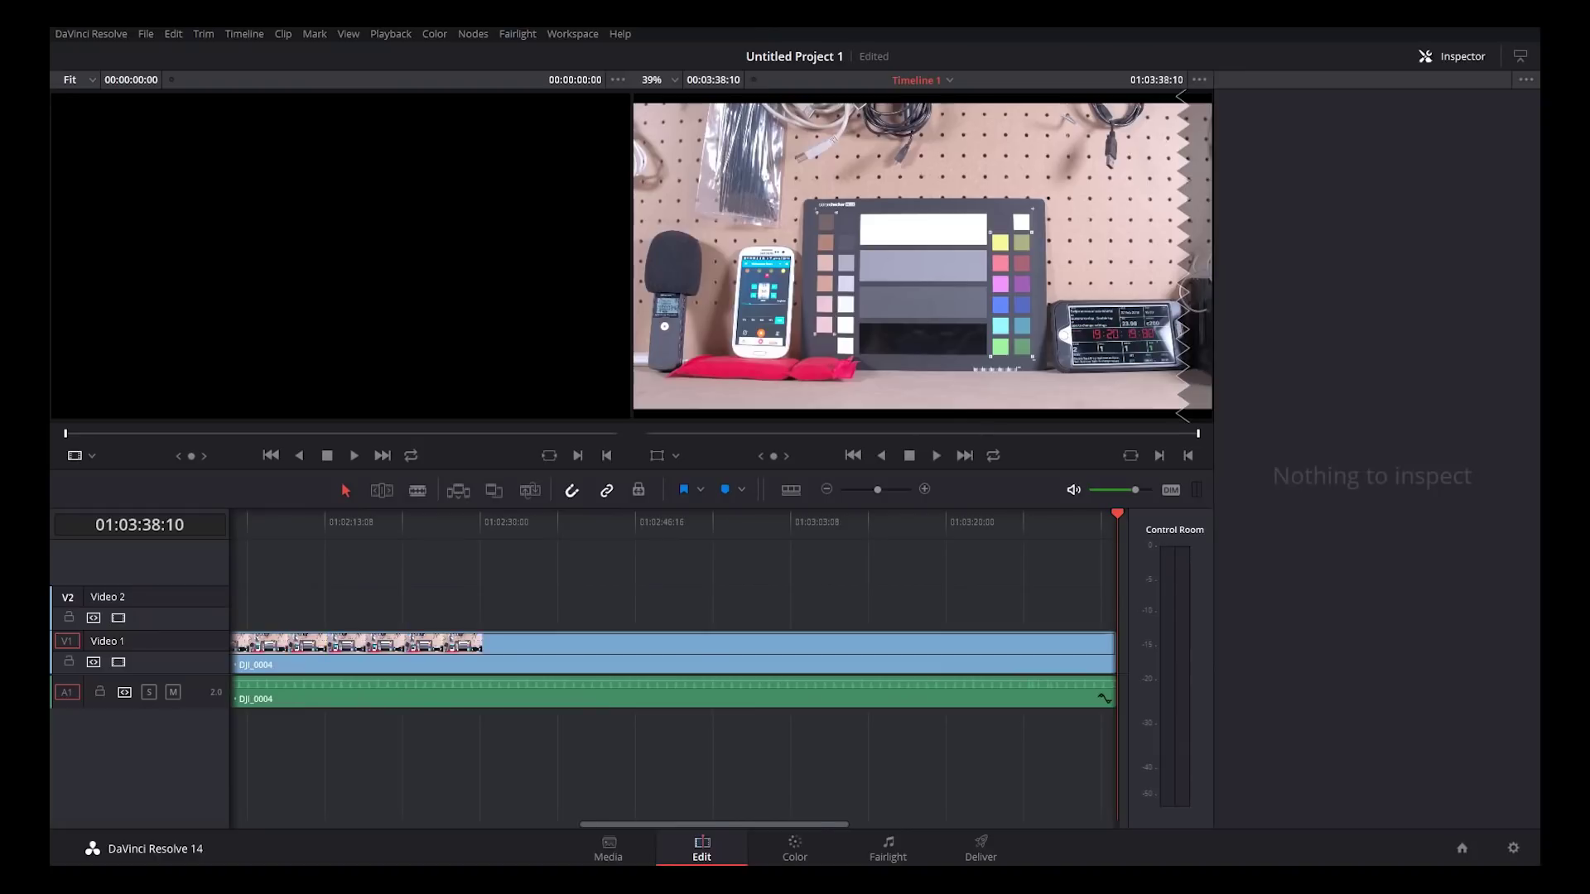
{"action": "left_click_drag", "start_coordinate": [707, 824], "coordinate": [329, 825]}
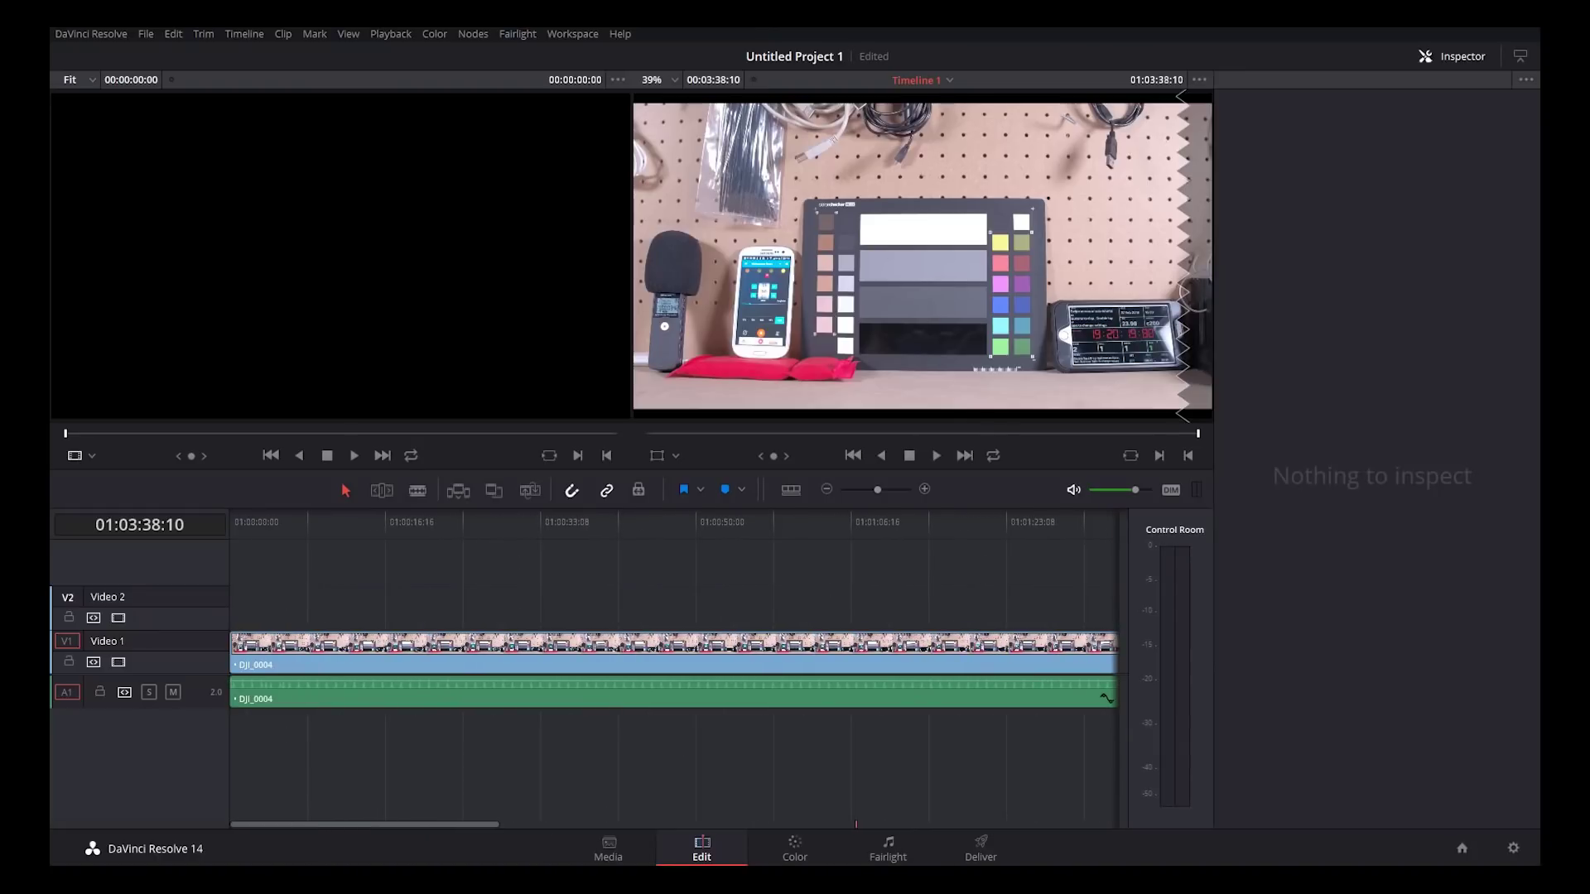
{"action": "left_click_drag", "start_coordinate": [340, 256], "coordinate": [236, 595]}
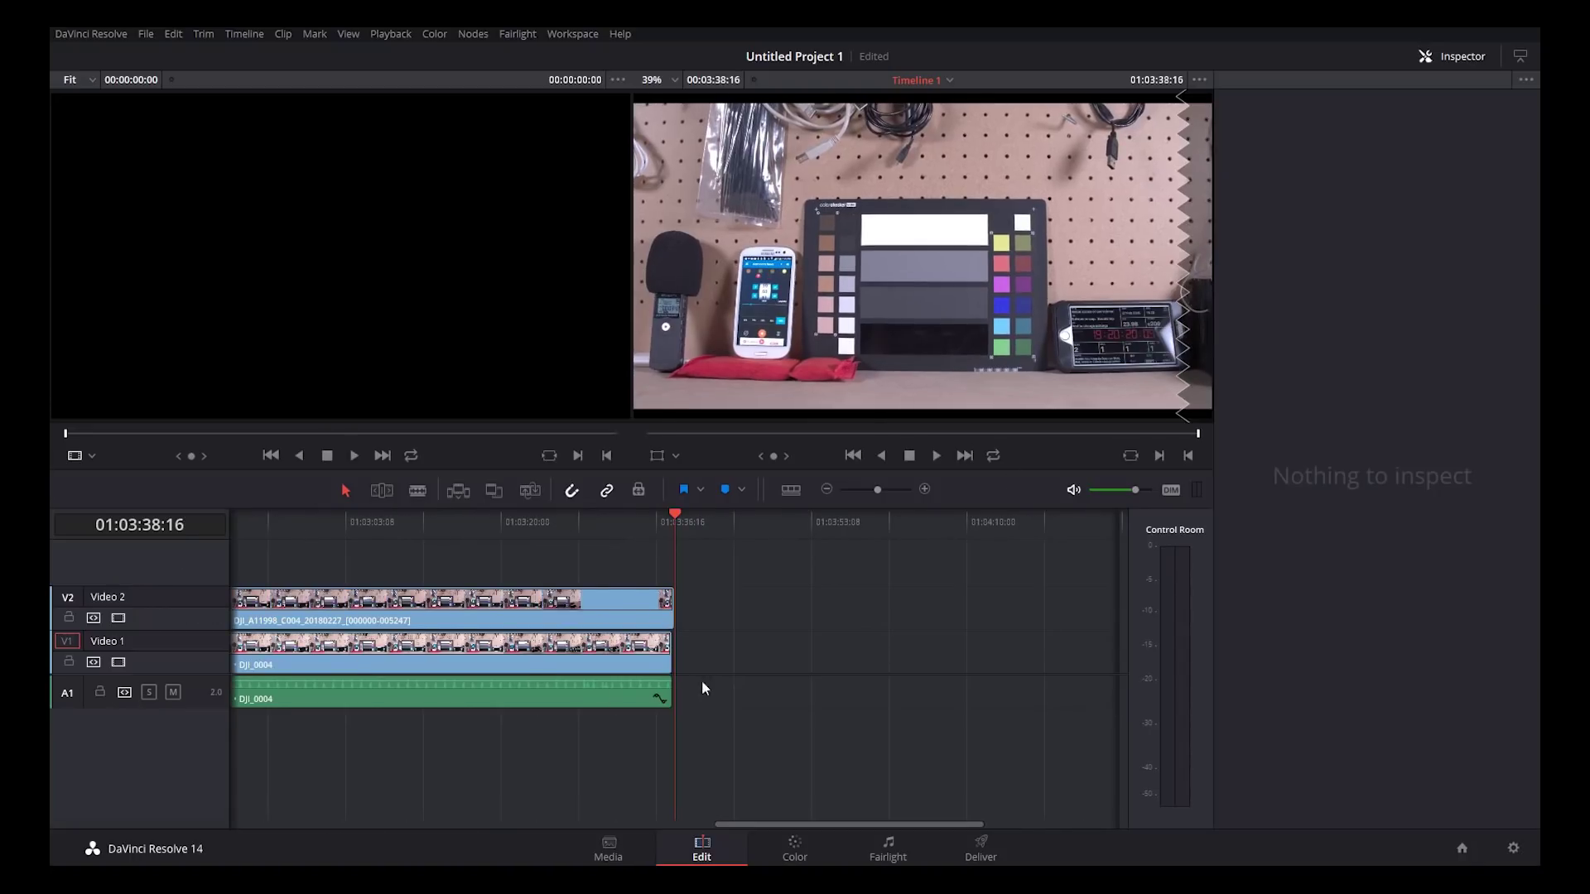
{"action": "left_click", "coordinate": [925, 489]}
{"action": "left_click", "coordinate": [925, 490]}
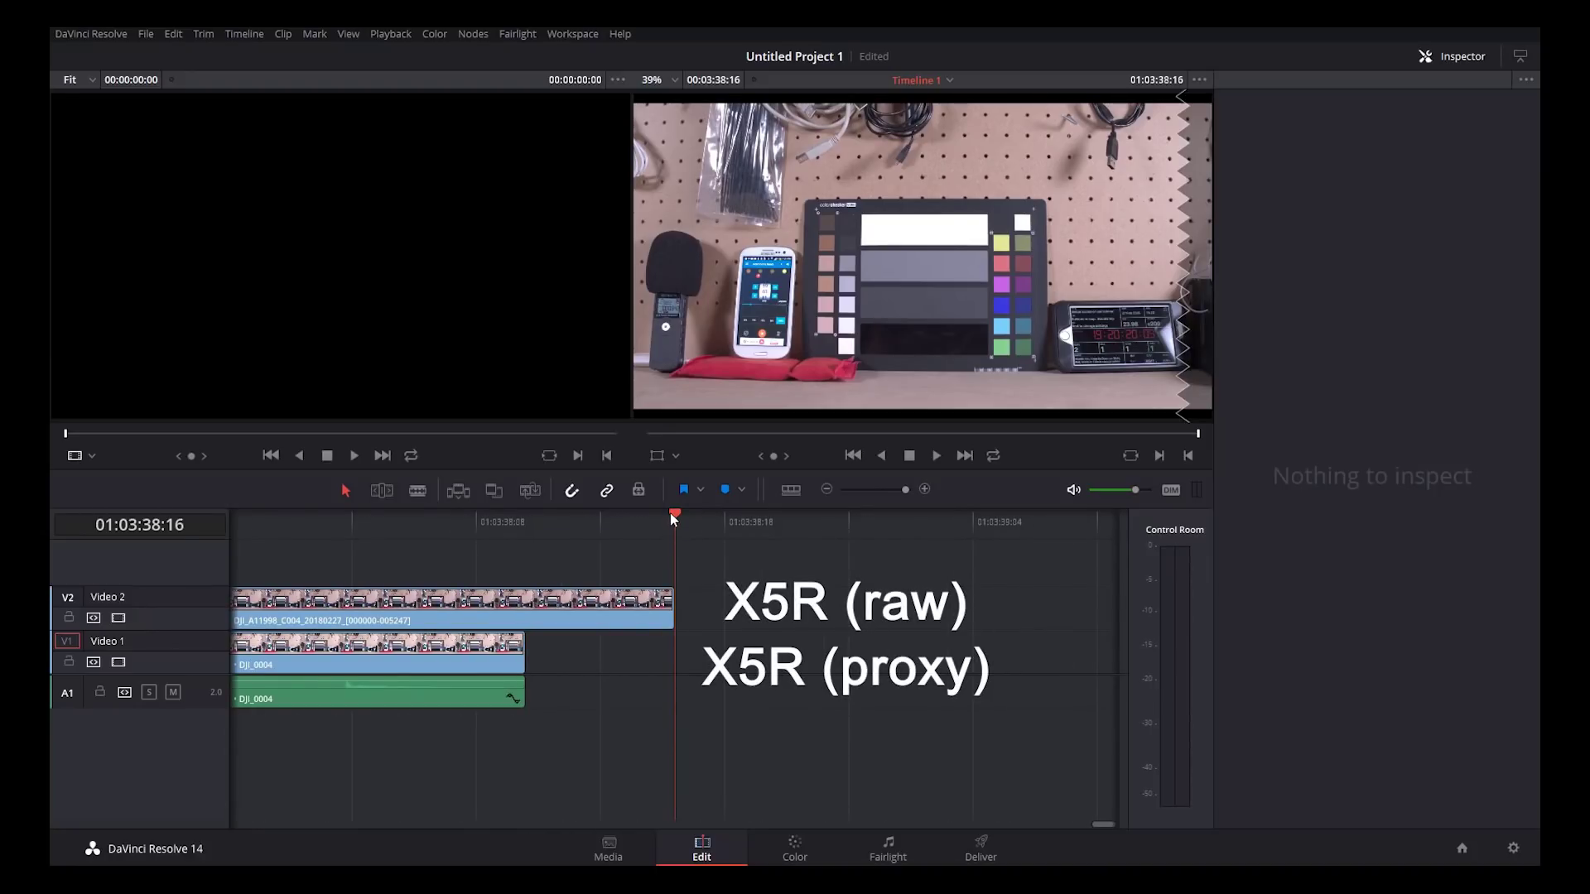
{"action": "key", "text": "Left"}
{"action": "key", "text": "Left"}
{"action": "key", "text": "Left"}
{"action": "key", "text": "Left"}
{"action": "key", "text": "Left"}
{"action": "key", "text": "Left"}
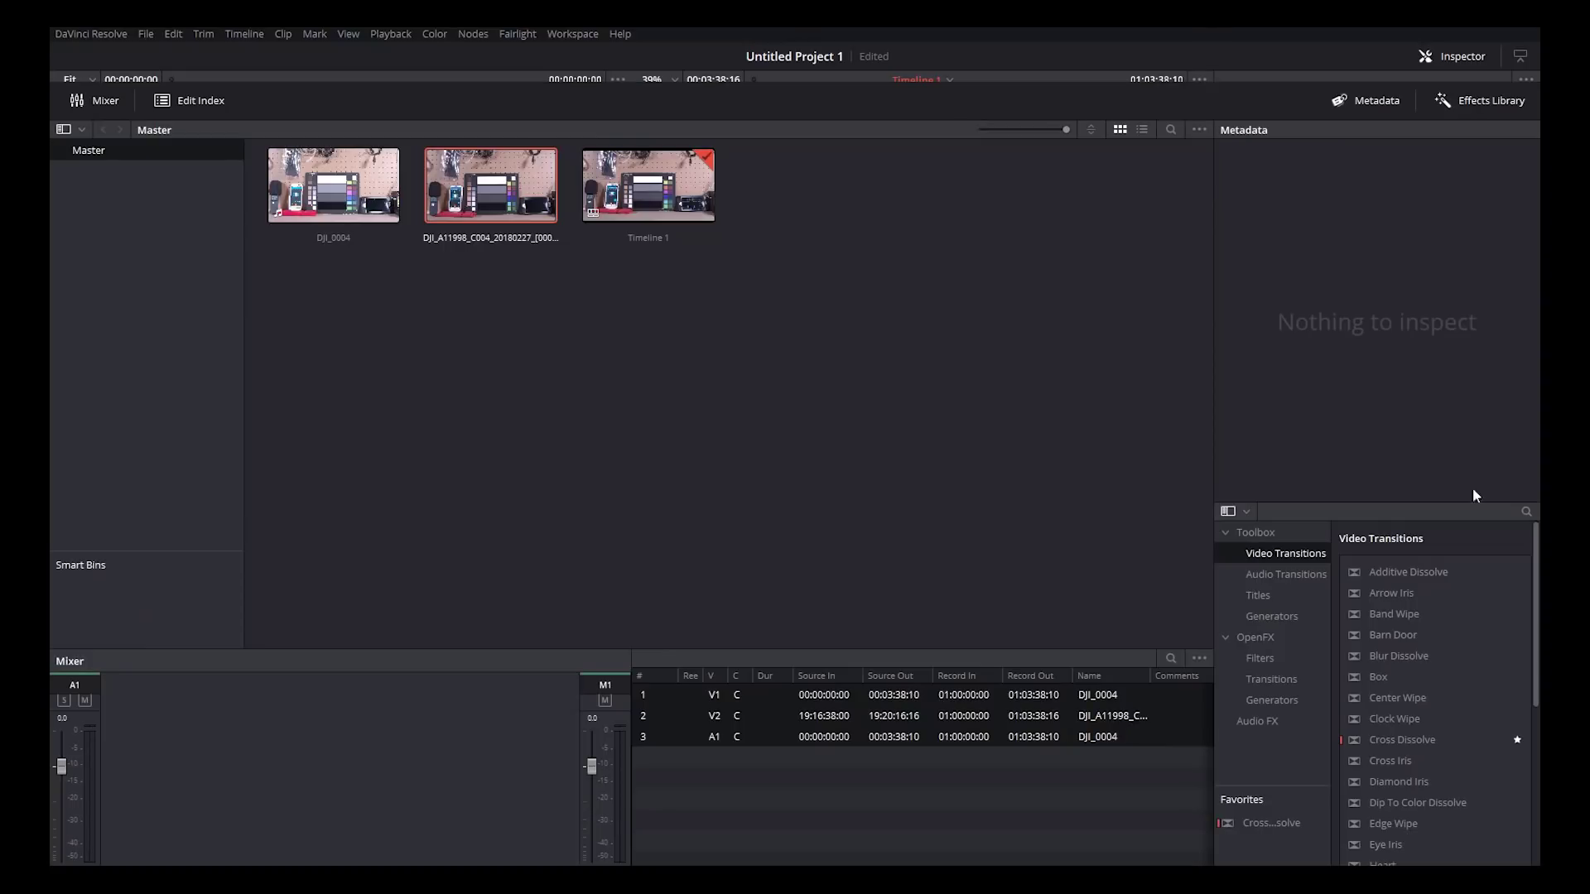
Compare the Clip Details of proxy DJI_0004.MOV (5242 frames) and raw DNG DJI_A11998 (5248 frames).
{"action": "left_click", "coordinate": [319, 211]}
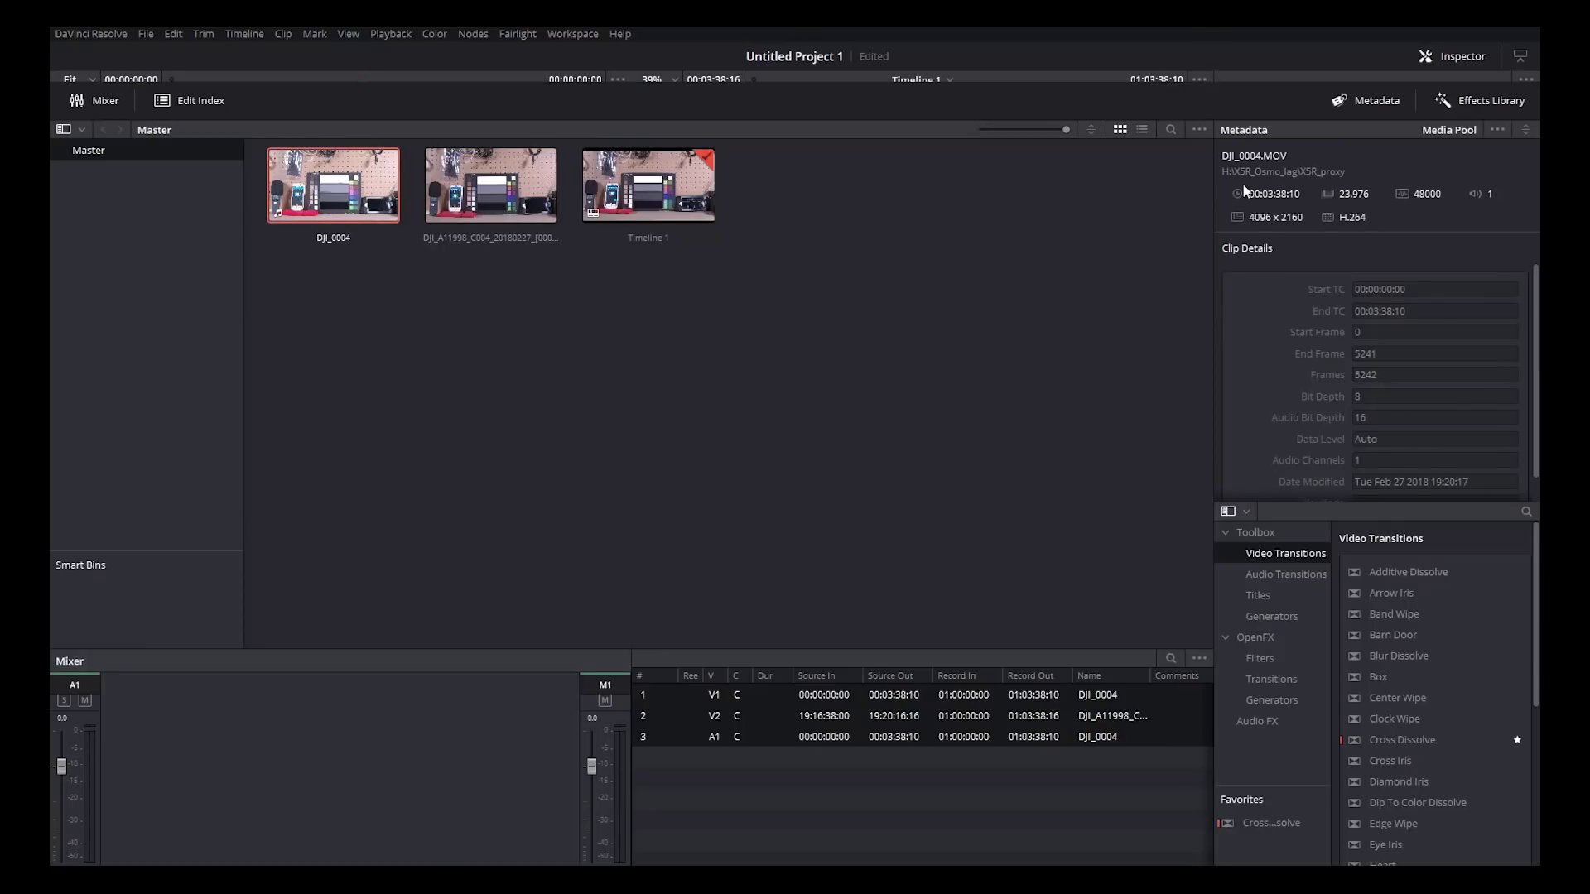
{"action": "left_click", "coordinate": [511, 192]}
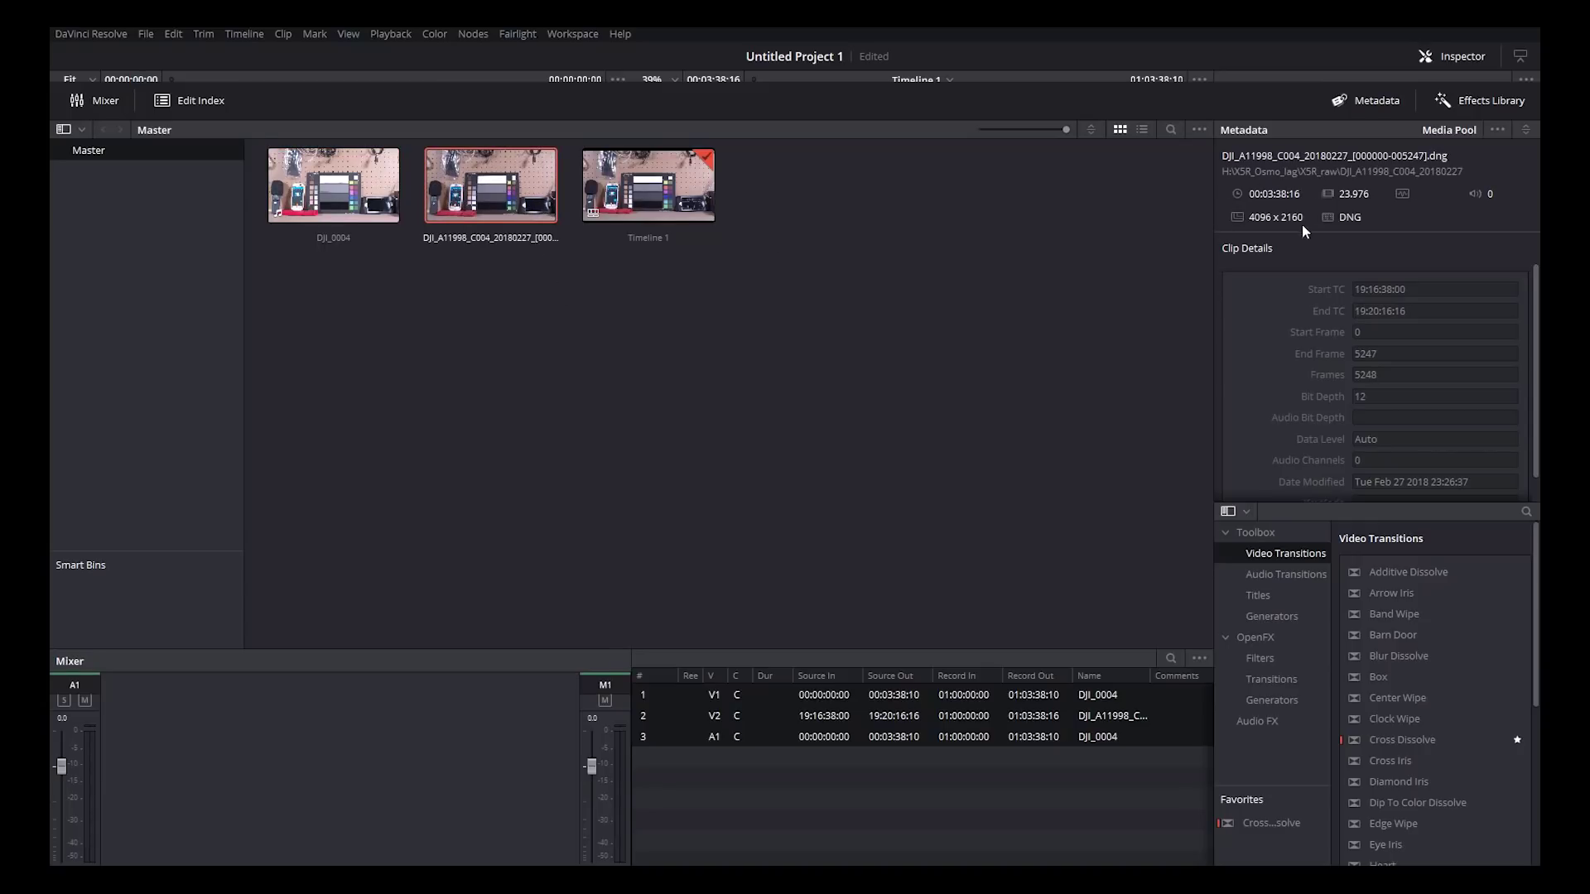